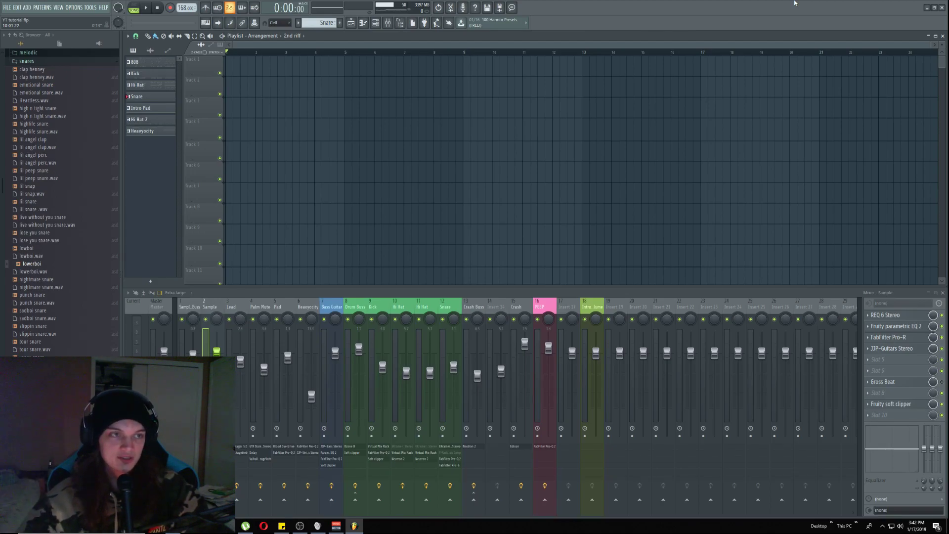
Show the project's audio clips, place the sample clip at the start of an enlarged Track 1, and play it
click(168, 51)
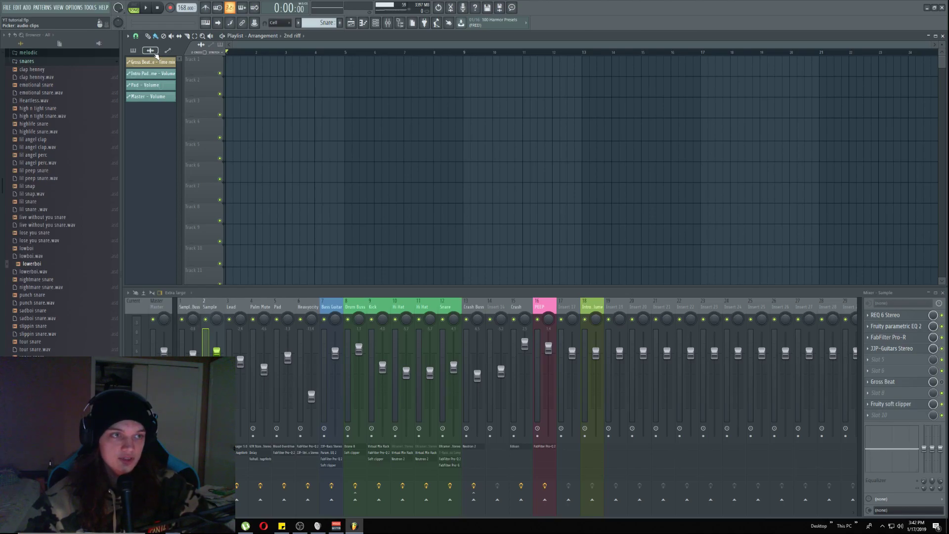
click(150, 50)
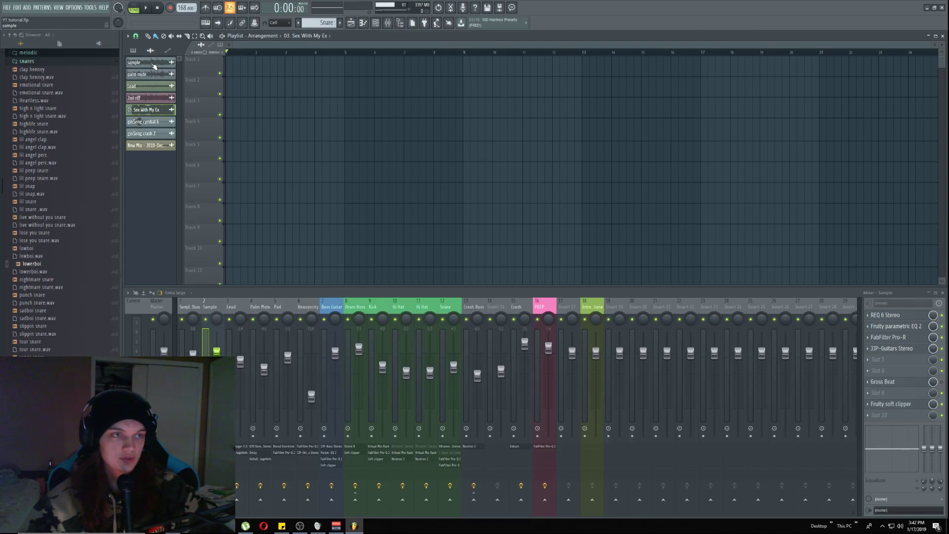
click(148, 63)
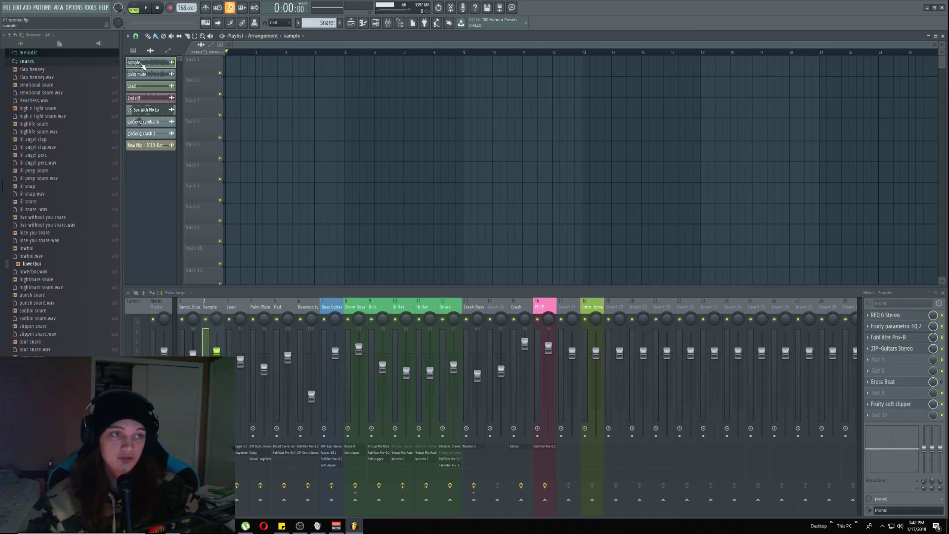
drag(143, 65, 277, 69)
drag(191, 76, 192, 178)
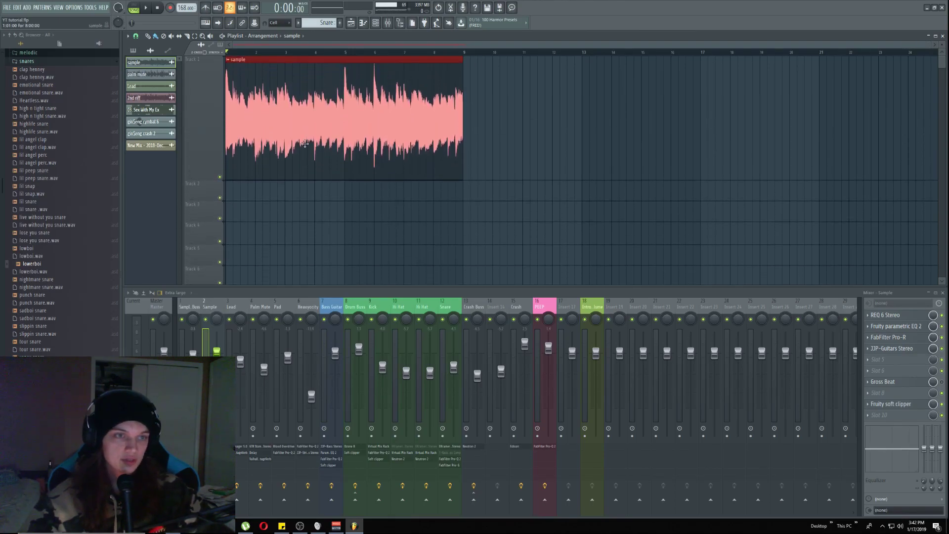
scroll(288, 48, up, 5)
drag(288, 48, 220, 51)
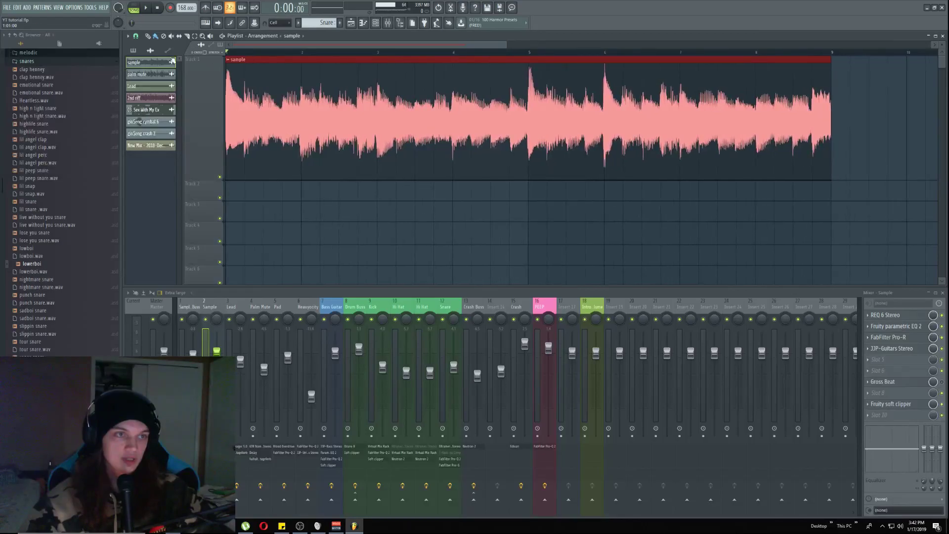
key(space)
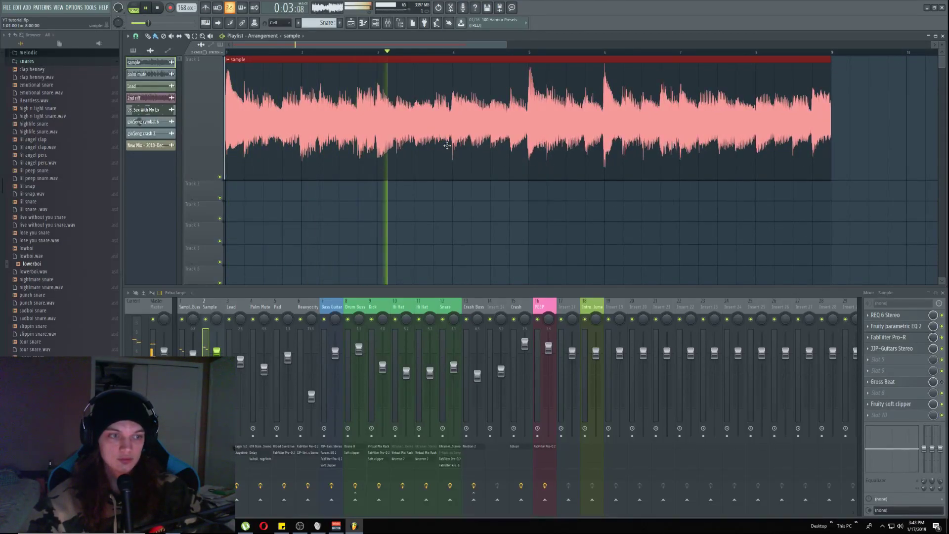
scroll(395, 147, down, 2)
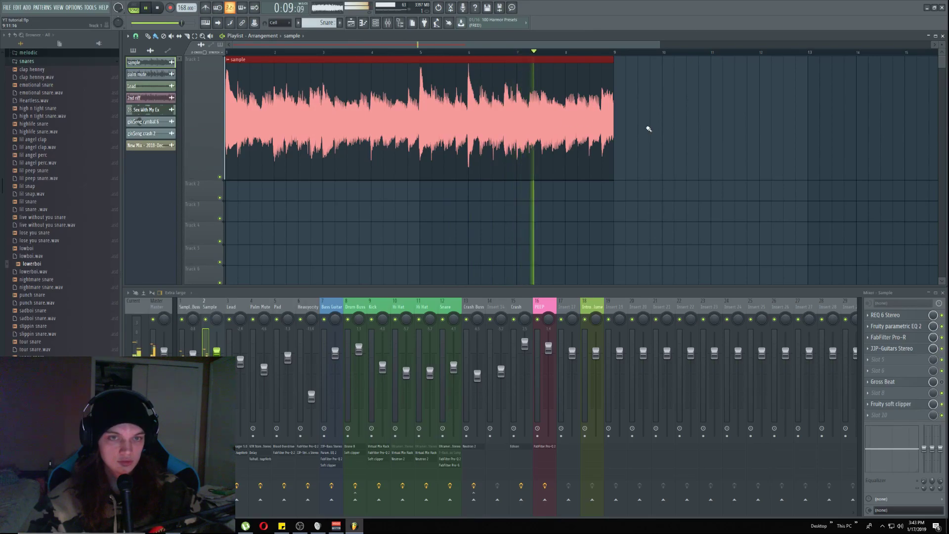
Replace the sample clip with the palm mute clip at the start of an enlarged Track 1 and play it
right_click(543, 108)
key(space)
drag(213, 178, 213, 84)
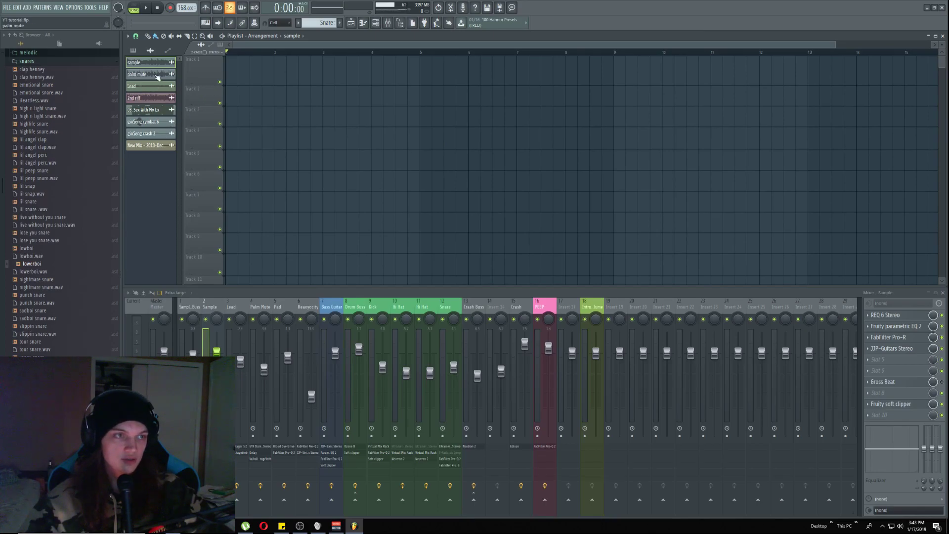
drag(157, 78, 198, 69)
key(space)
key(space)
drag(207, 81, 207, 159)
key(space)
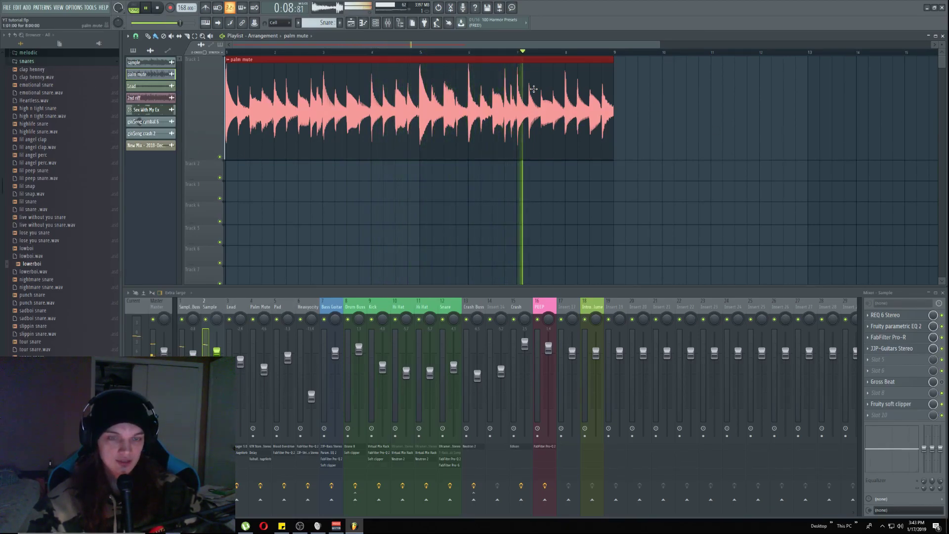
Replace the palm mute clip with the Lead clip at the start of an enlarged Track 3 and play it
right_click(422, 92)
key(space)
drag(203, 156, 202, 222)
key(space)
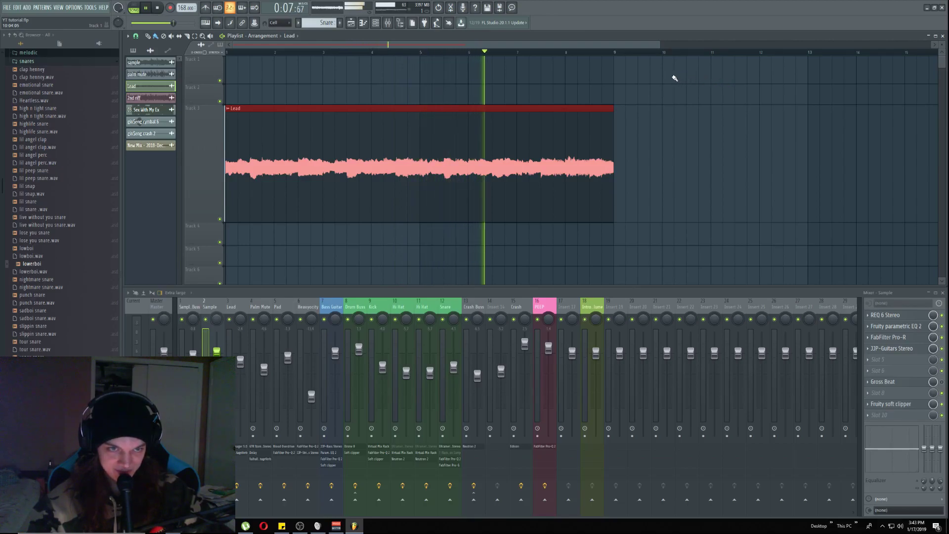
Shrink Track 3, replace the Lead clip with the 2nd riff clip at the start of an enlarged Track 2, and play it
drag(205, 222, 204, 132)
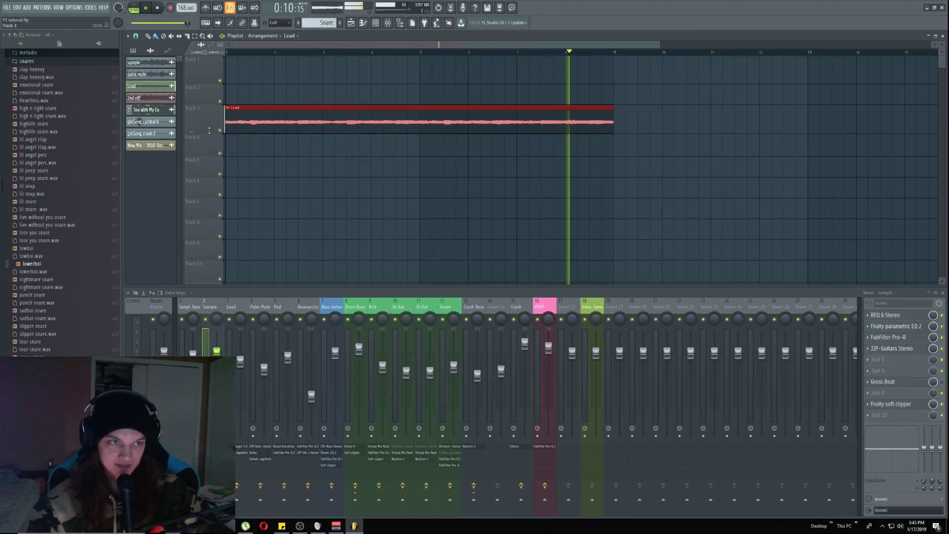
right_click(318, 124)
key(space)
drag(156, 100, 686, 169)
key(space)
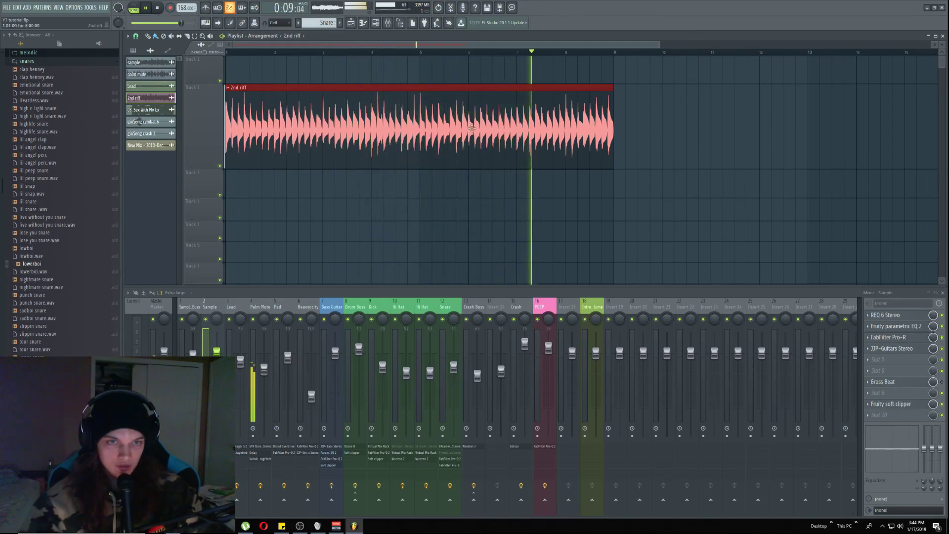
Stop playback, delete the 2nd riff clip, and shrink Track 2 to a compact height
key(space)
right_click(302, 134)
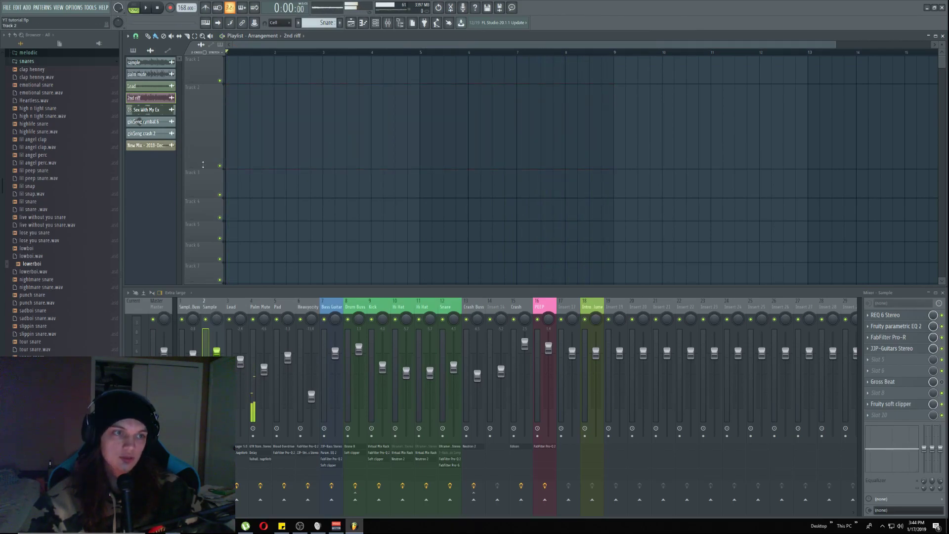
drag(207, 166, 201, 109)
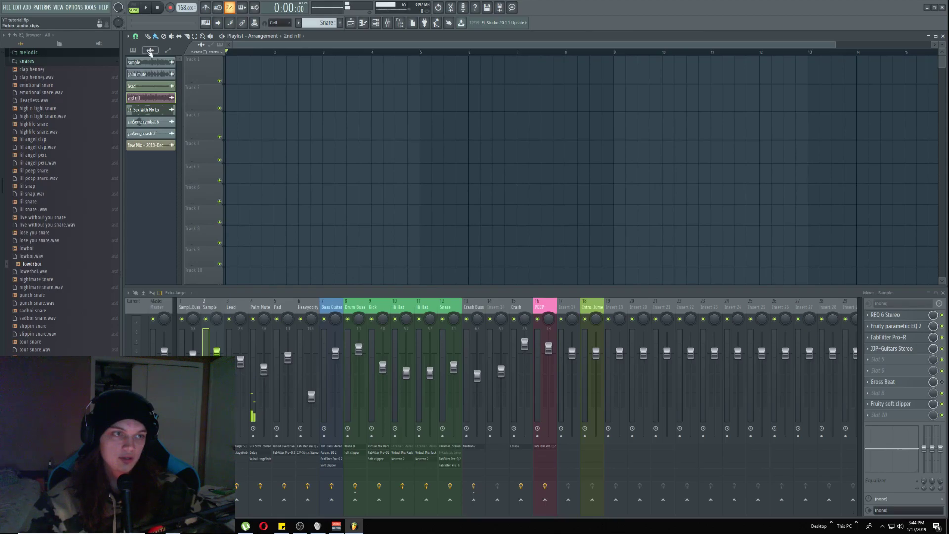
Show the project's patterns and the channel rack, and make Intro Pad the active pattern
click(168, 51)
click(149, 52)
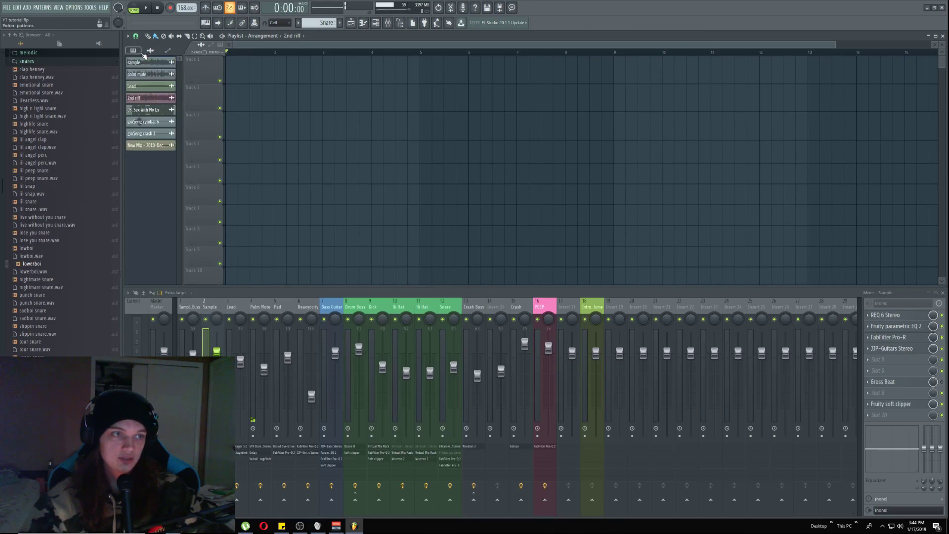
click(136, 52)
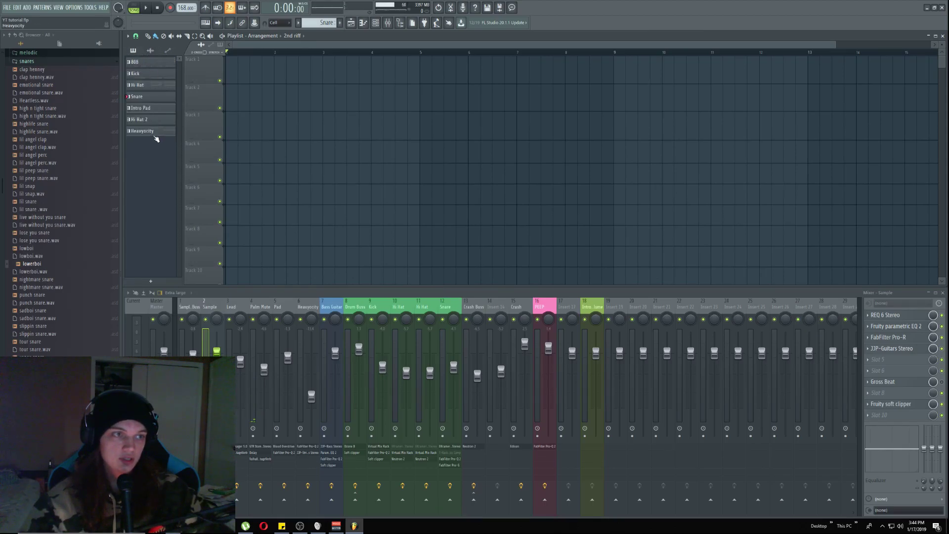
click(376, 24)
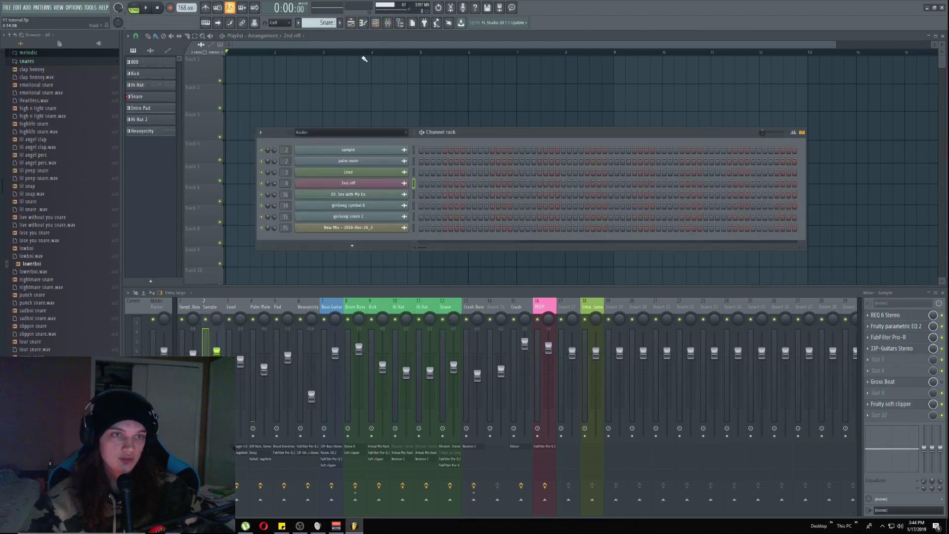
drag(317, 20, 319, 21)
scroll(320, 21, up, 2)
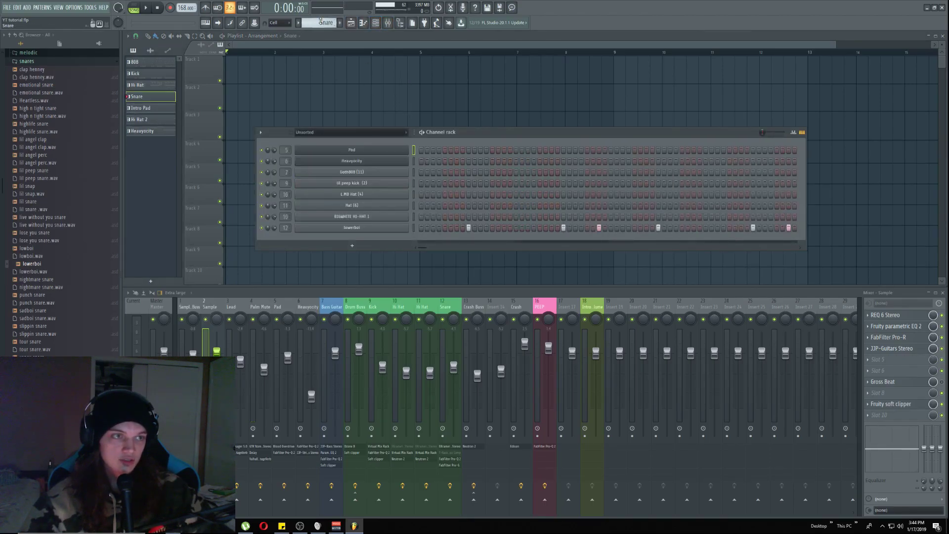
scroll(320, 21, down, 2)
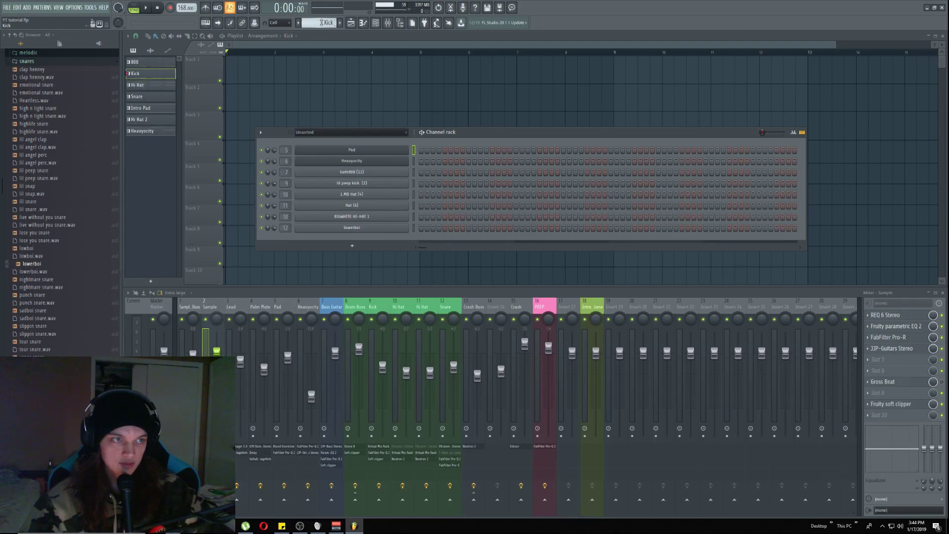
scroll(323, 22, down, 1)
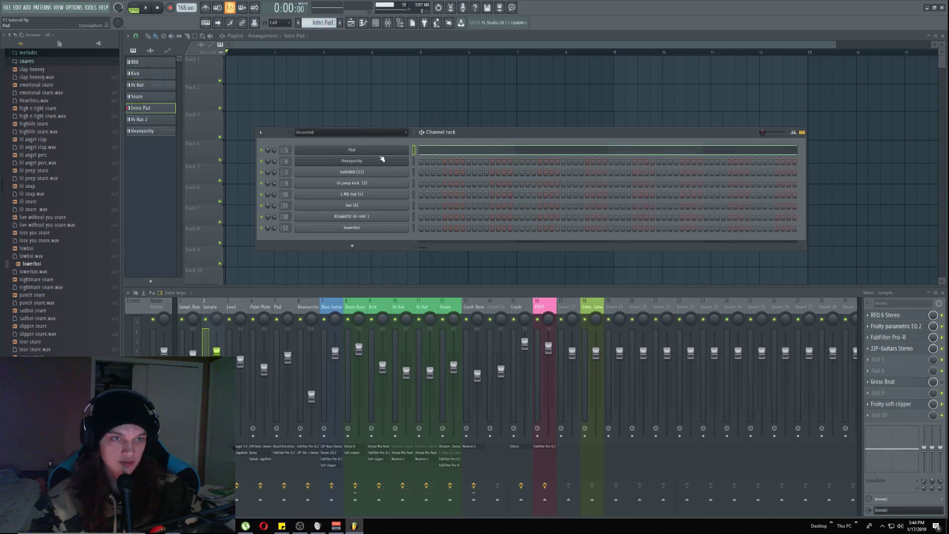
Open the Pad channel's Omnisphere instrument and move its window higher in the workspace
click(358, 151)
drag(656, 217, 476, 98)
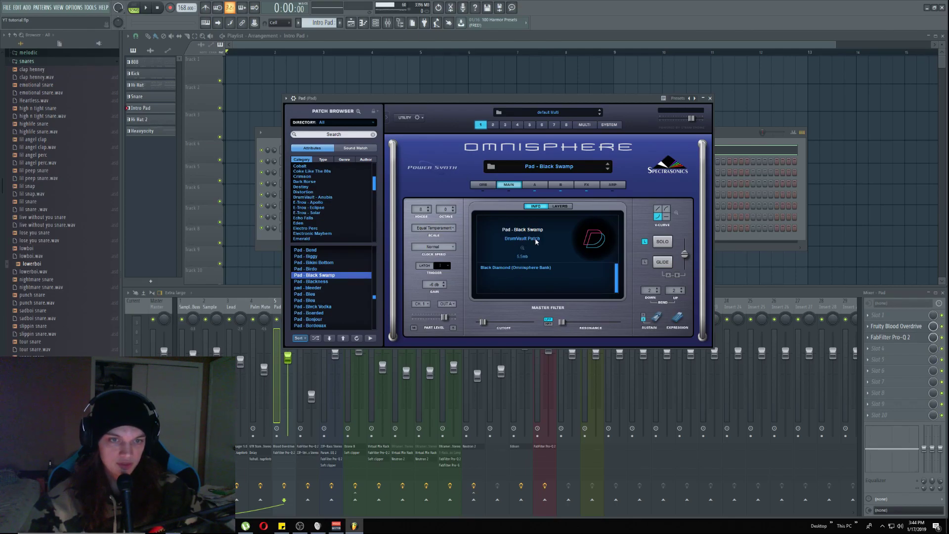
drag(616, 100, 570, 85)
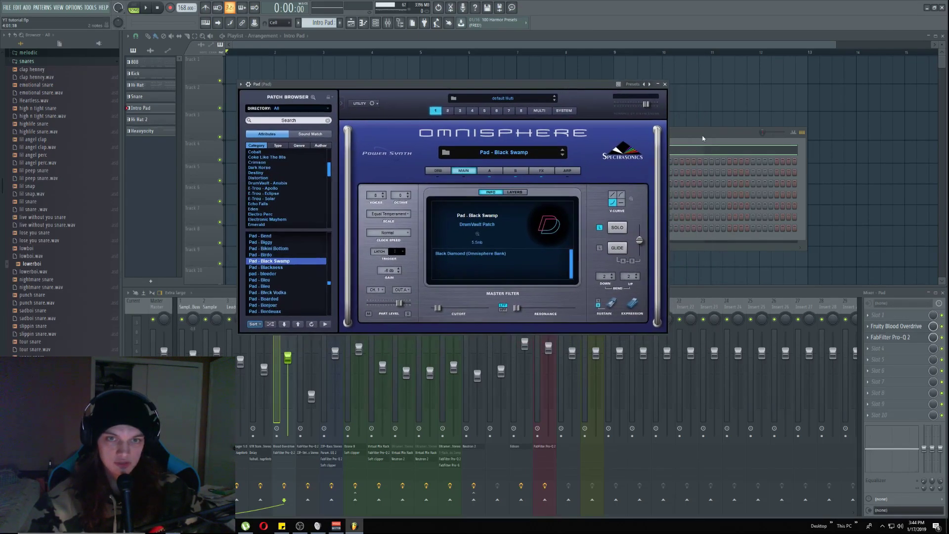
Open the Pad channel's piano roll and play the Intro Pad pattern
click(692, 133)
click(394, 153)
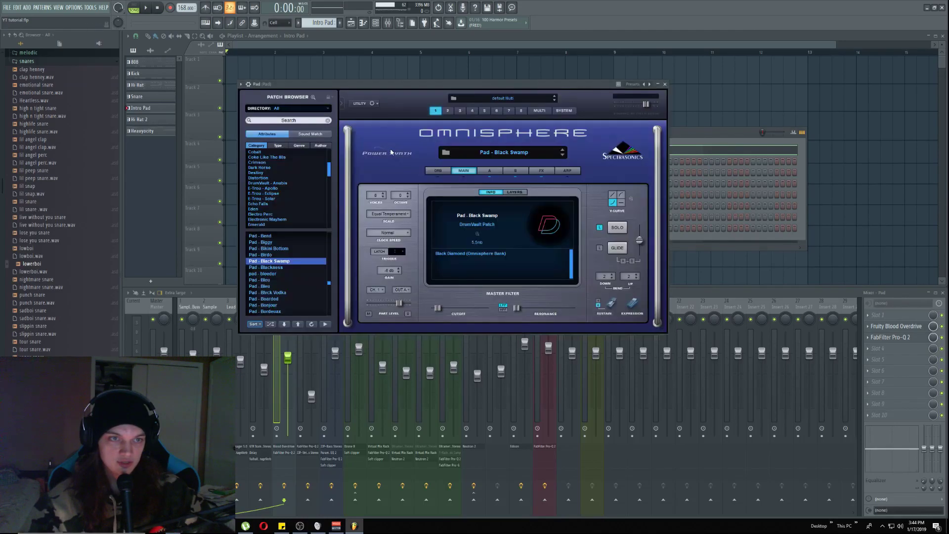
click(692, 134)
right_click(395, 154)
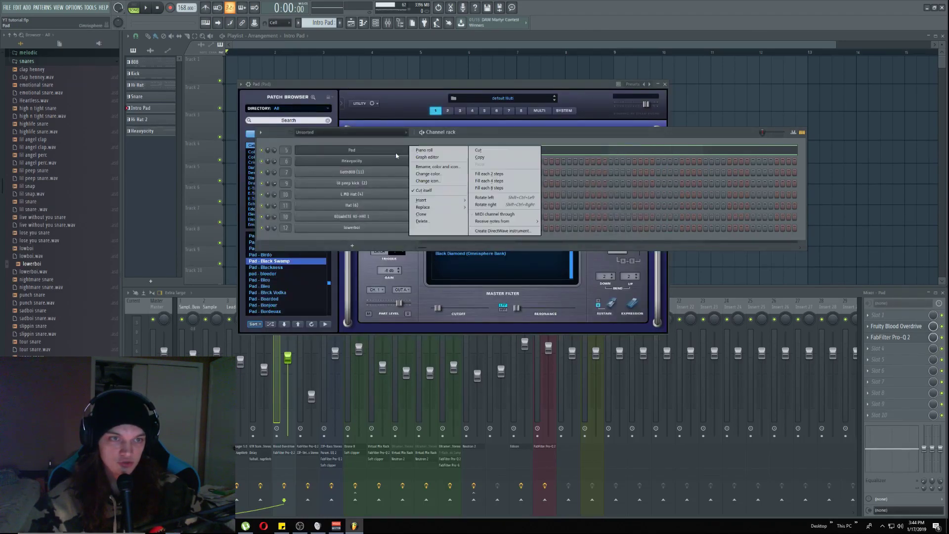
click(419, 151)
scroll(289, 173, up, 2)
scroll(255, 164, up, 5)
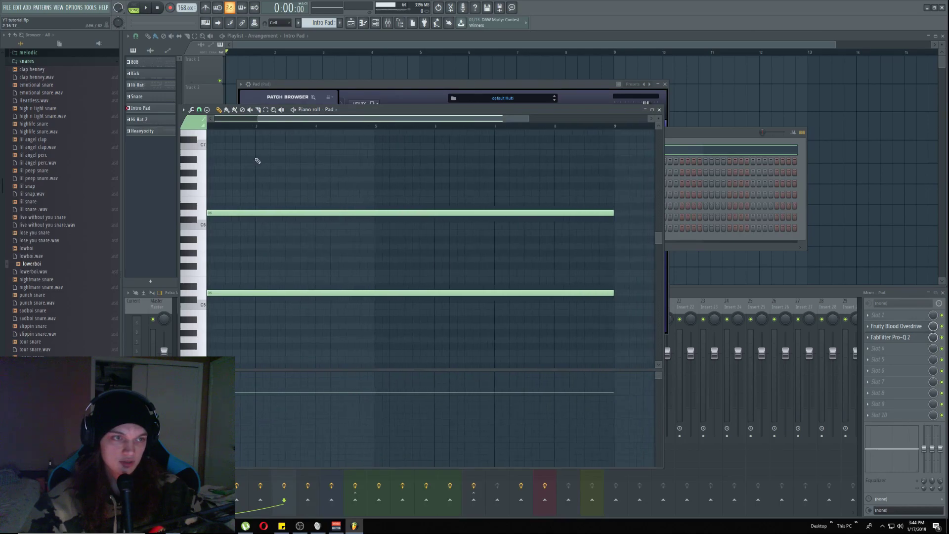
drag(265, 122, 221, 123)
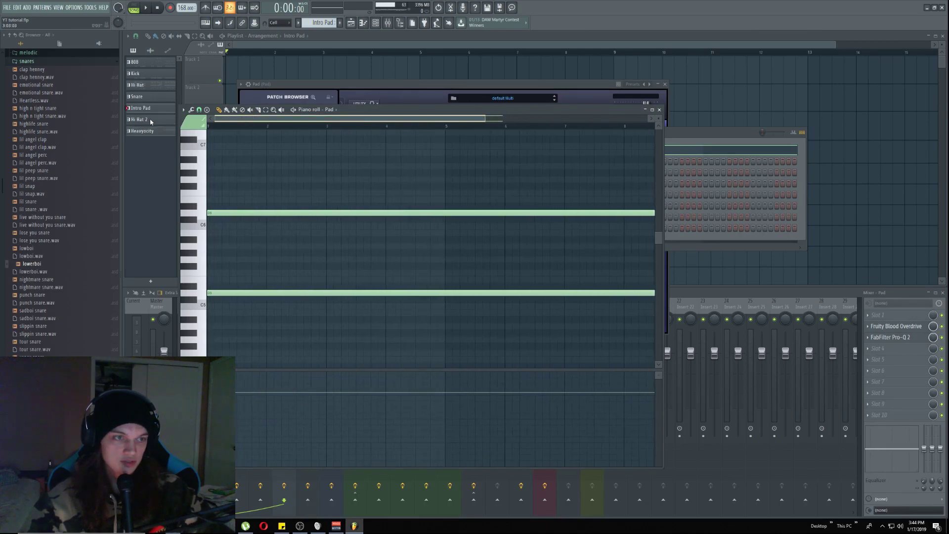
click(292, 110)
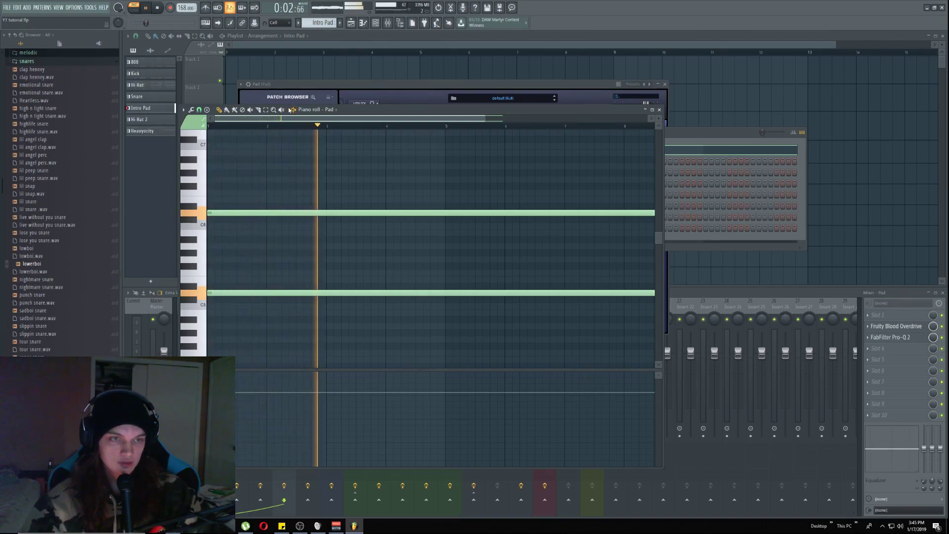
scroll(318, 152, down, 2)
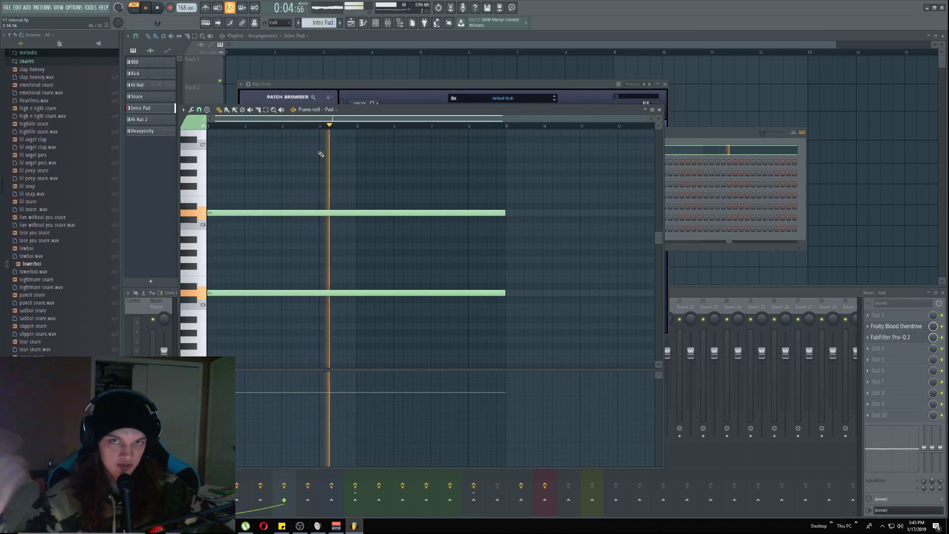
click(293, 110)
Close the piano roll and rearrange the channel rack and Omnisphere windows
click(659, 110)
drag(686, 134, 759, 96)
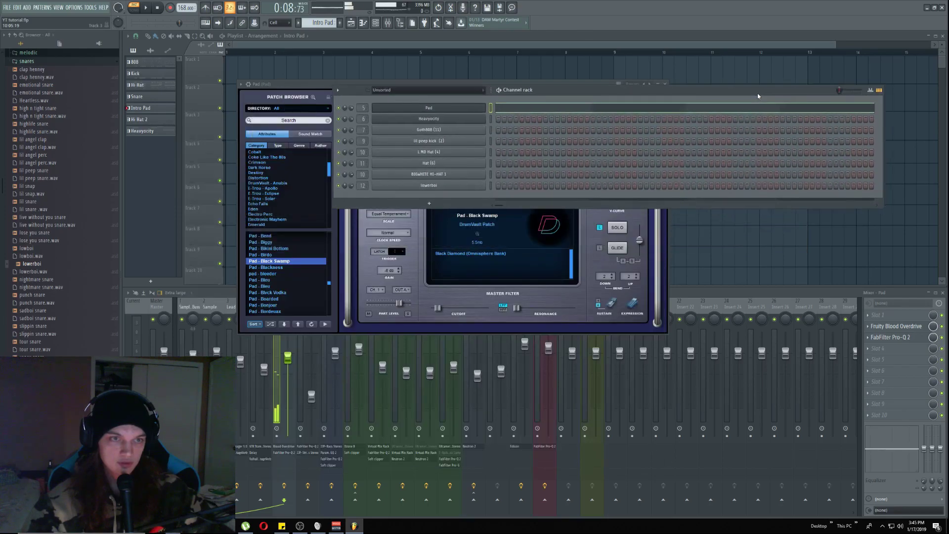
click(305, 100)
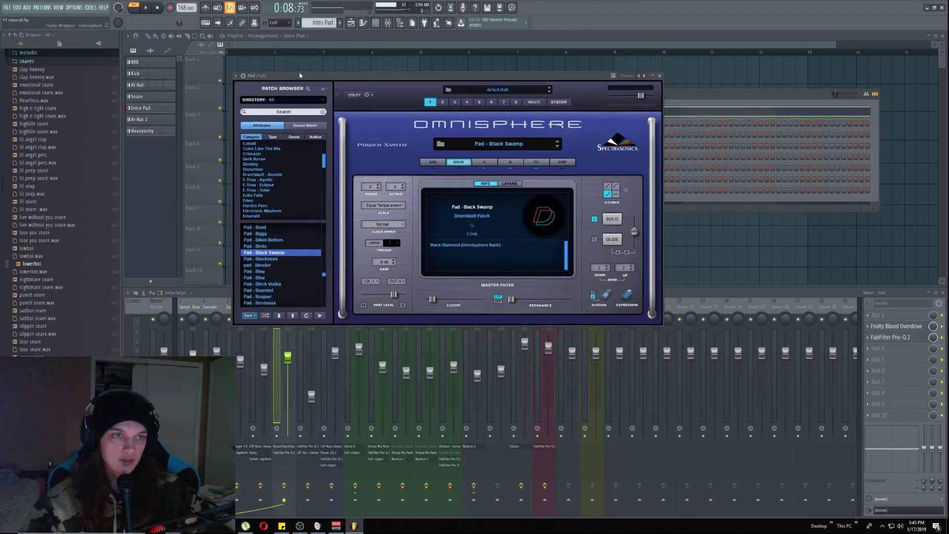
drag(305, 99, 297, 71)
Place the Heavyocity pattern at the start of Track 2
click(165, 133)
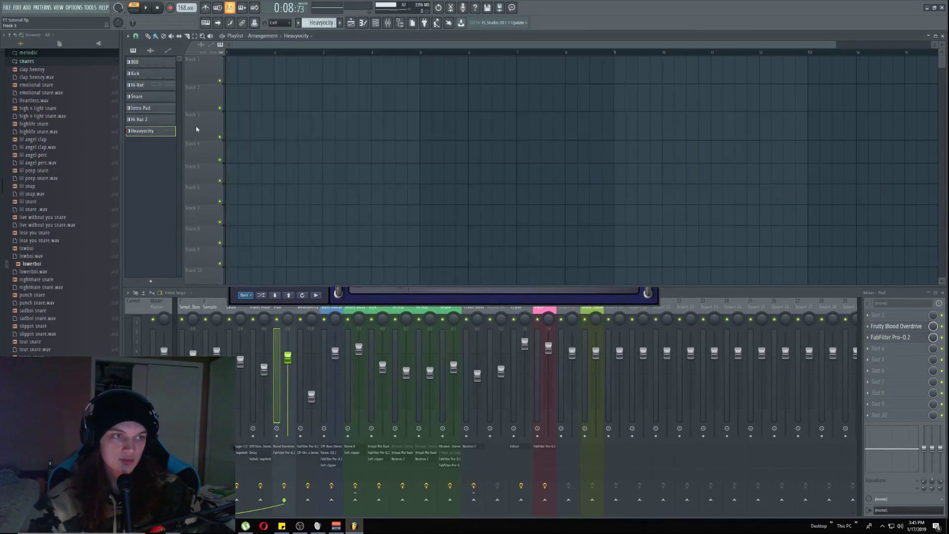
drag(219, 123, 237, 105)
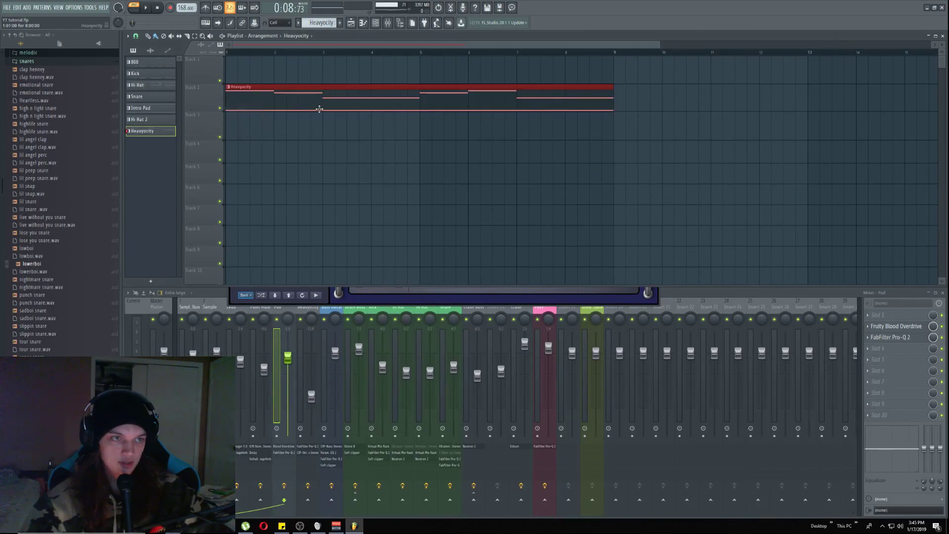
Close the Omnisphere window and open the Heavyocity channel's Kontakt instrument from the channel rack
click(505, 301)
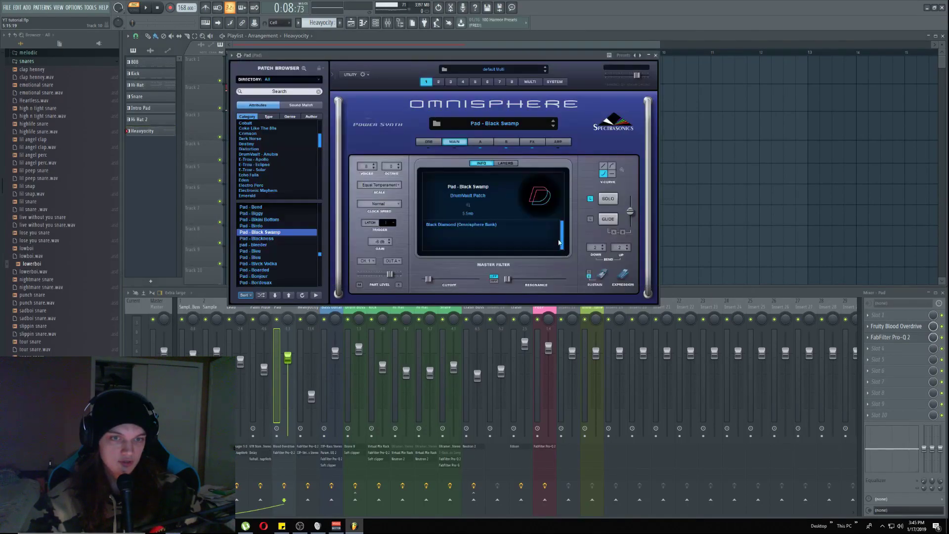
click(655, 55)
click(376, 26)
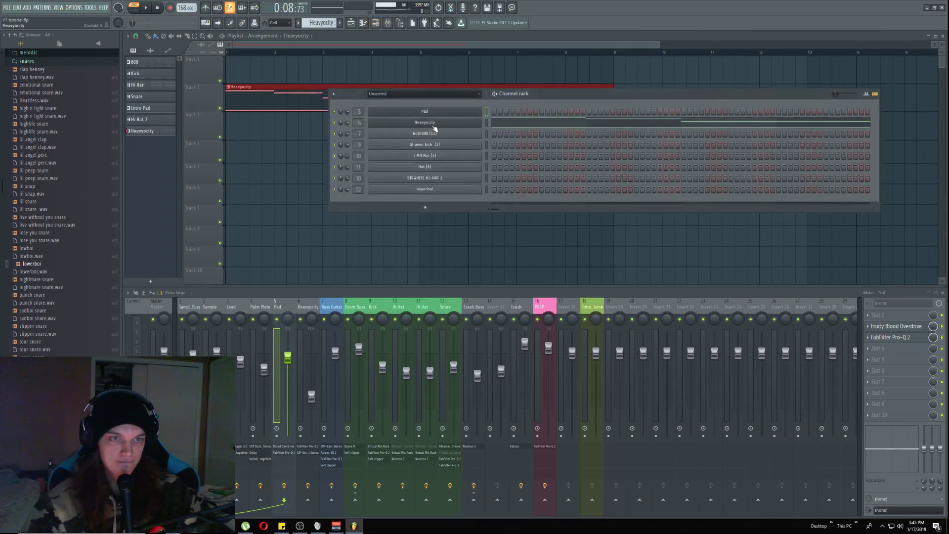
click(429, 123)
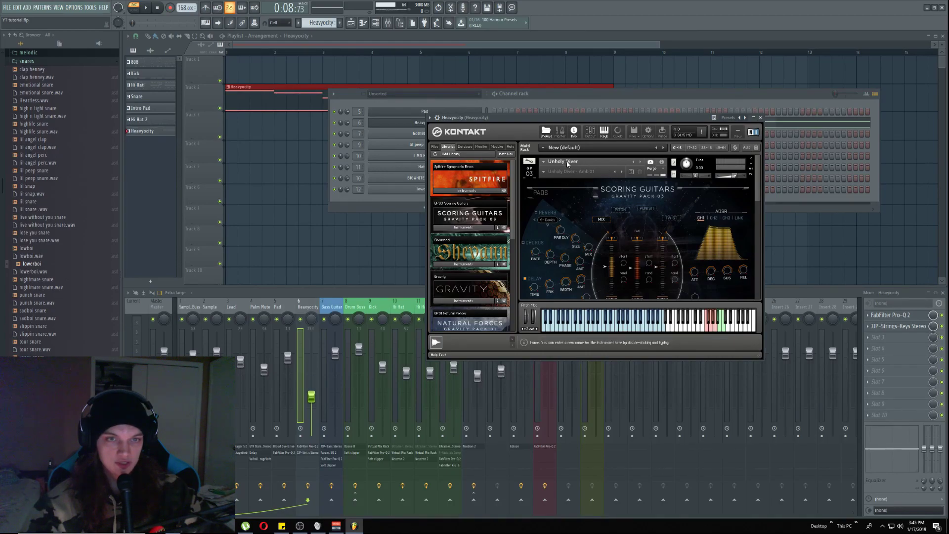
Open the Heavyocity channel's piano roll from the channel rack
click(556, 93)
right_click(481, 120)
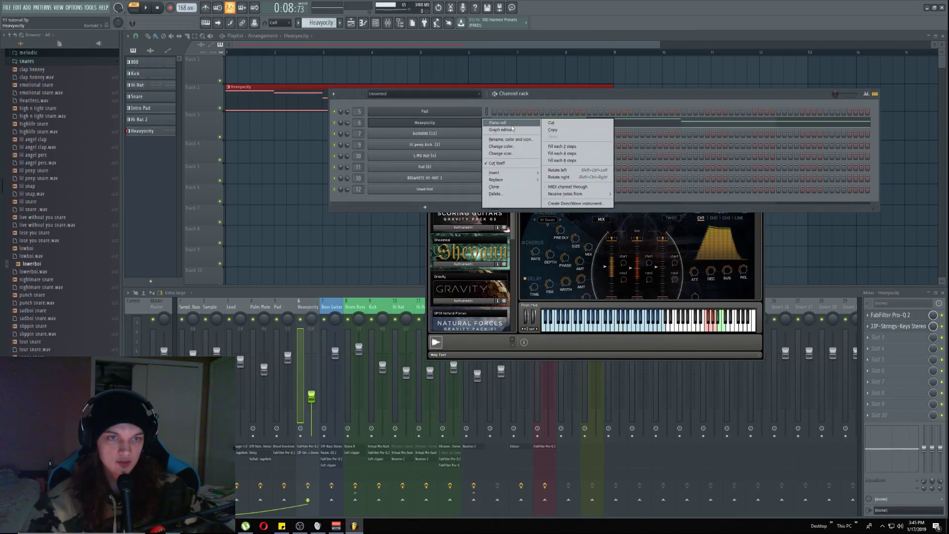
click(510, 125)
drag(276, 119, 223, 124)
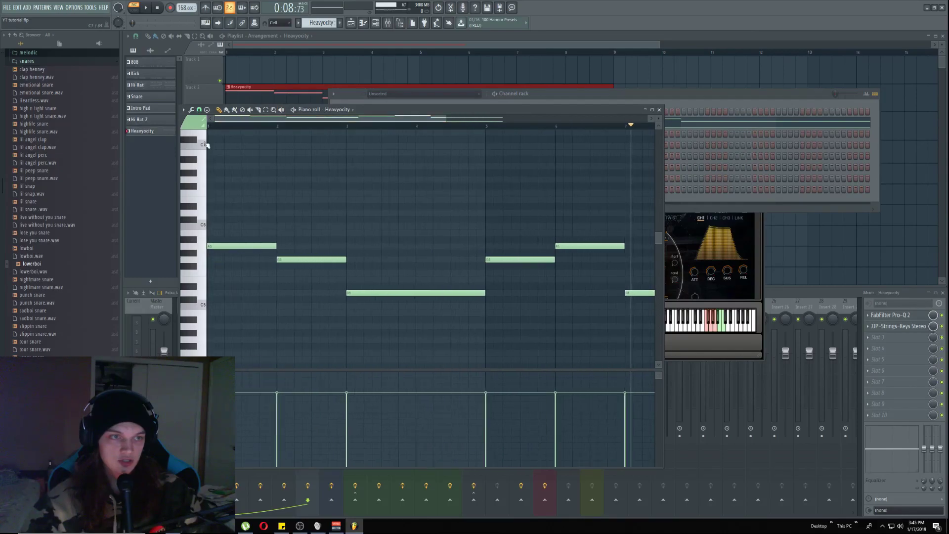
Play the Heavyocity pattern from its start with all its notes shown in the piano roll, and stop it after it loops
key(space)
scroll(270, 185, down, 3)
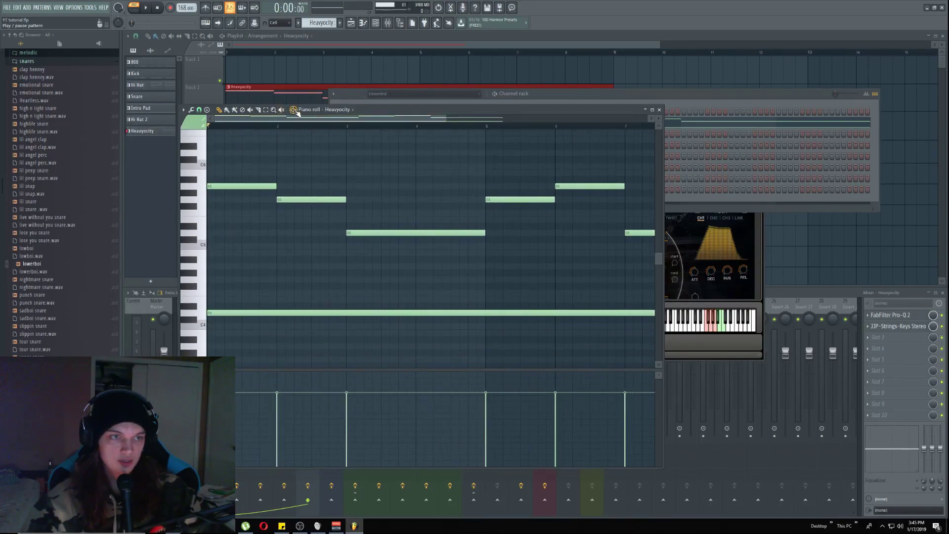
key(space)
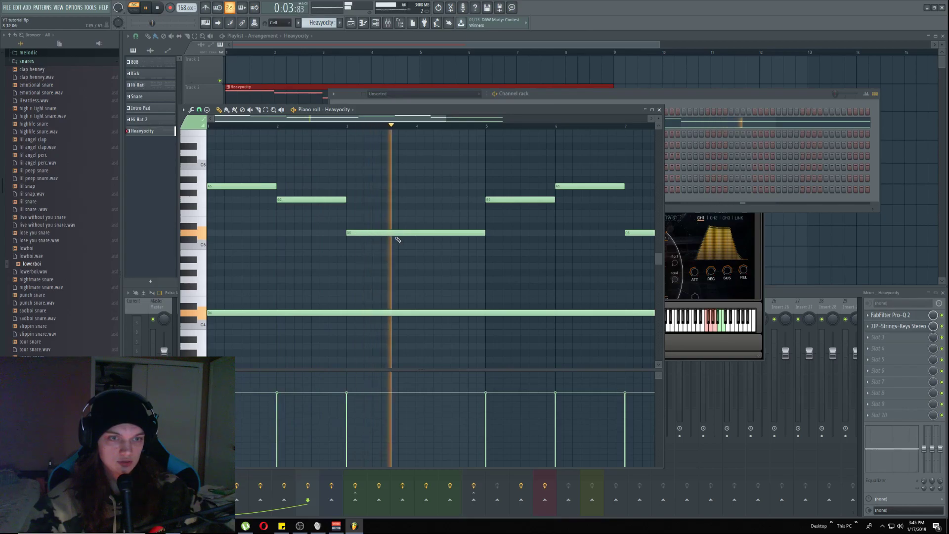
scroll(486, 210, down, 1)
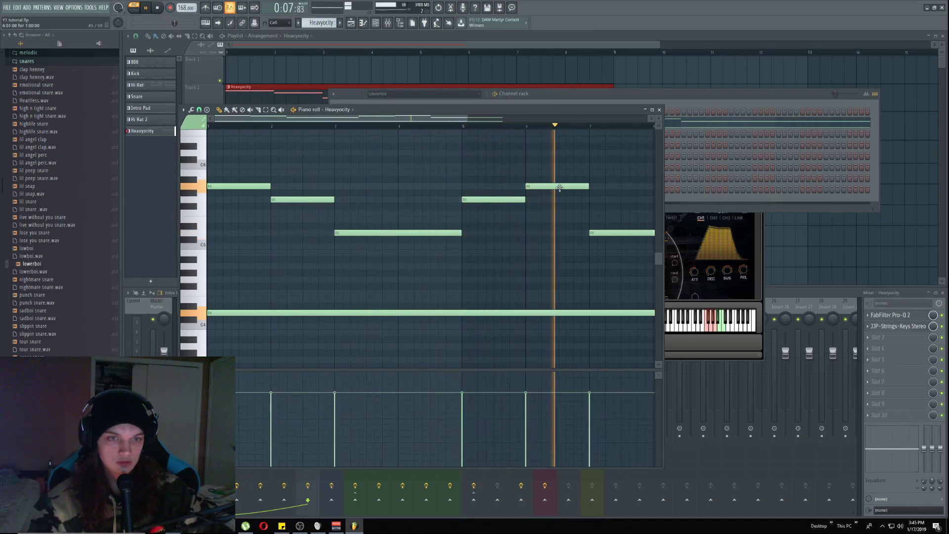
scroll(493, 282, down, 1)
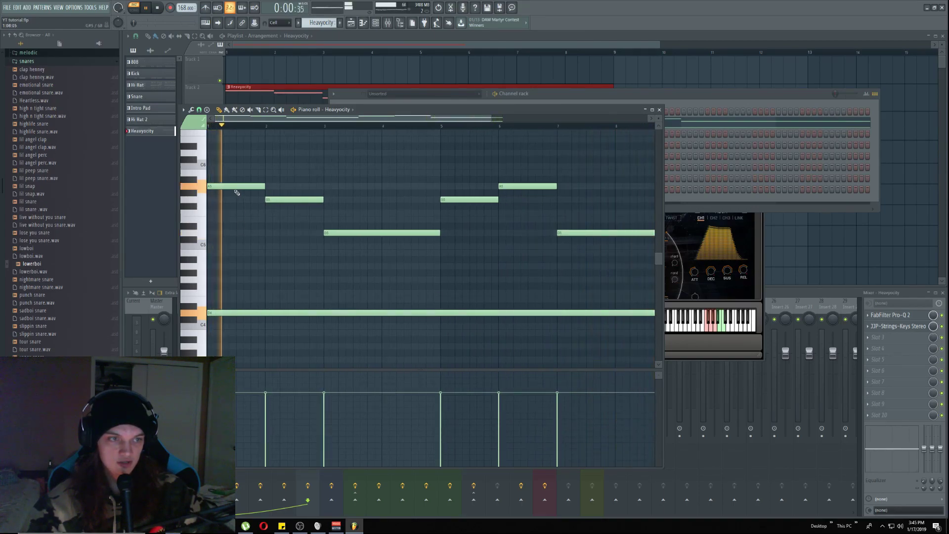
scroll(479, 202, down, 1)
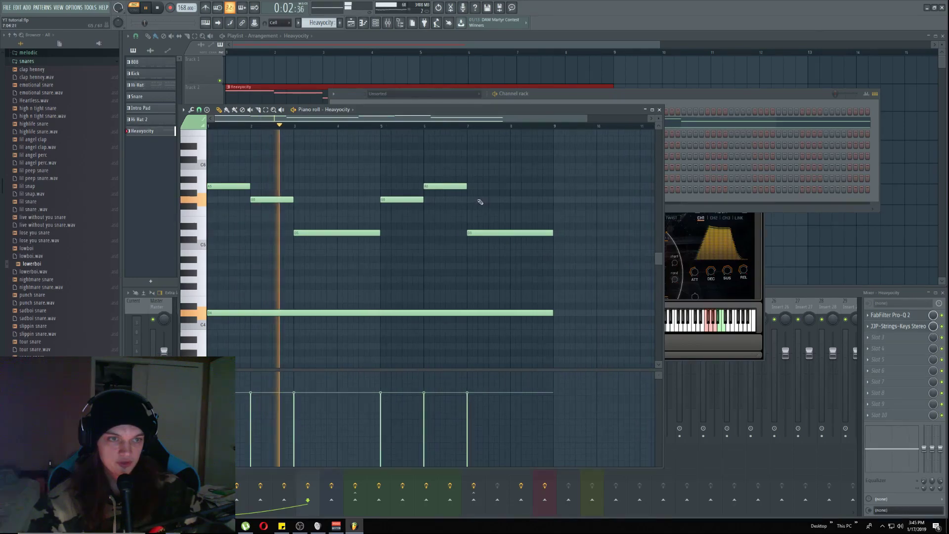
key(space)
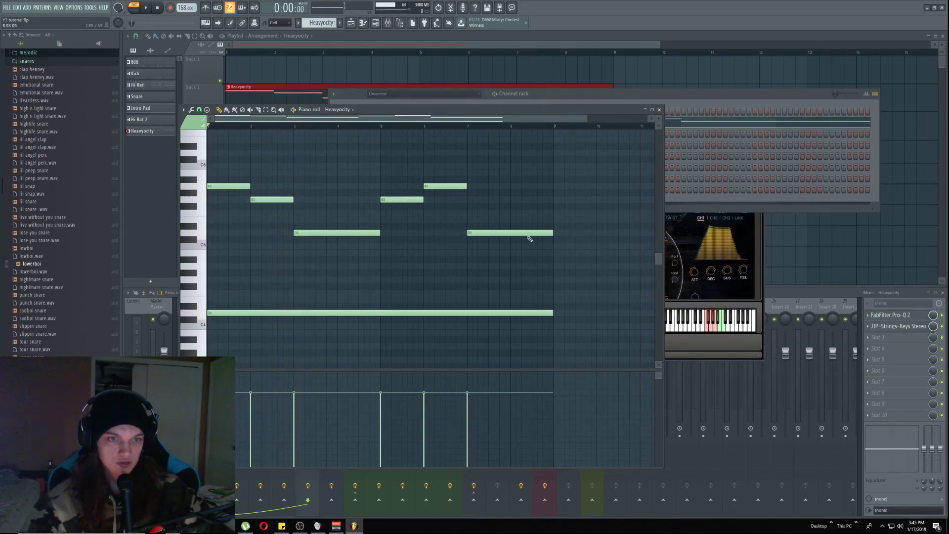
Close the piano roll and show the Unholy Diver patch in the Heavyocity channel's Kontakt window, closing the window when done
key(F7)
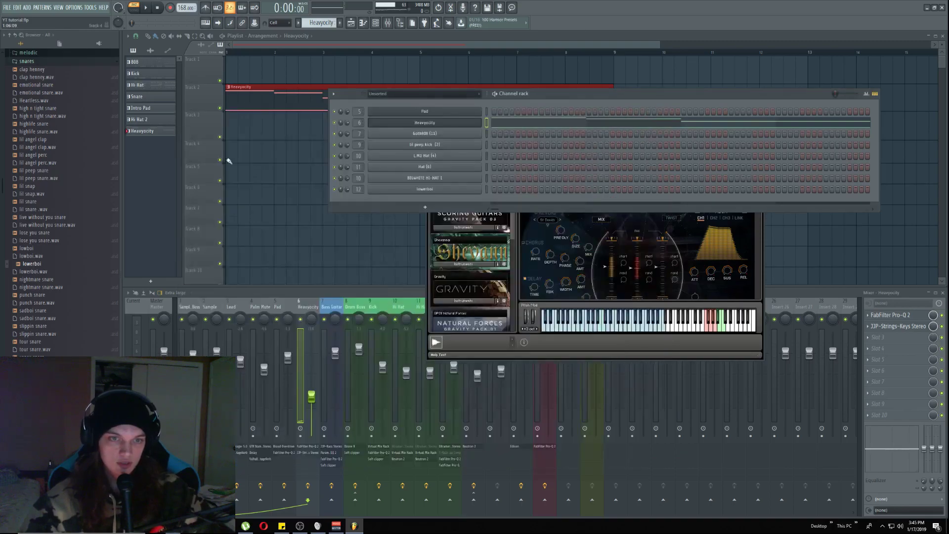
click(568, 339)
drag(645, 123, 502, 82)
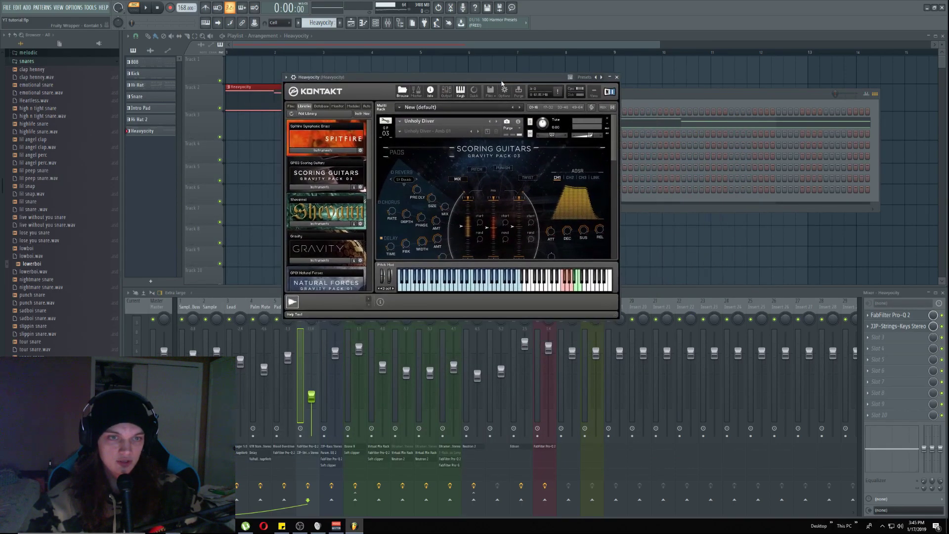
scroll(346, 208, down, 2)
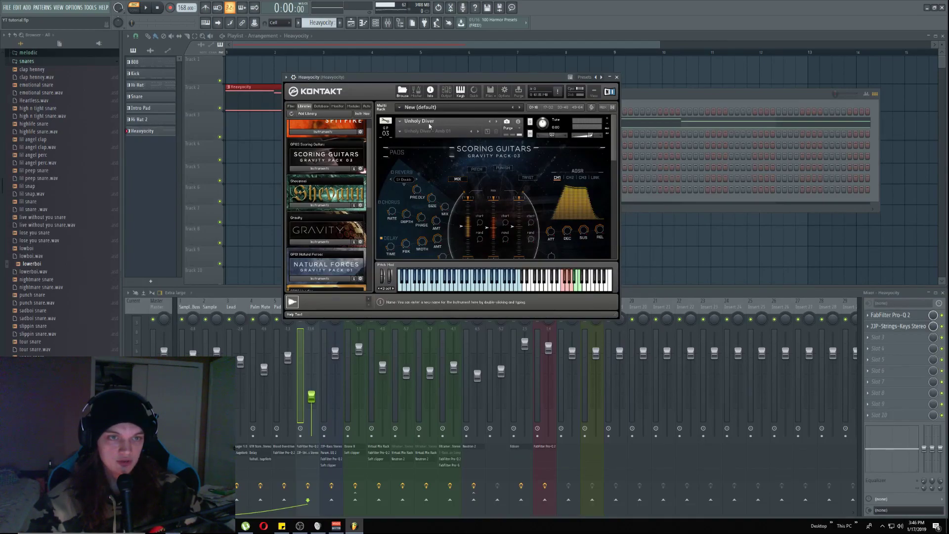
click(617, 78)
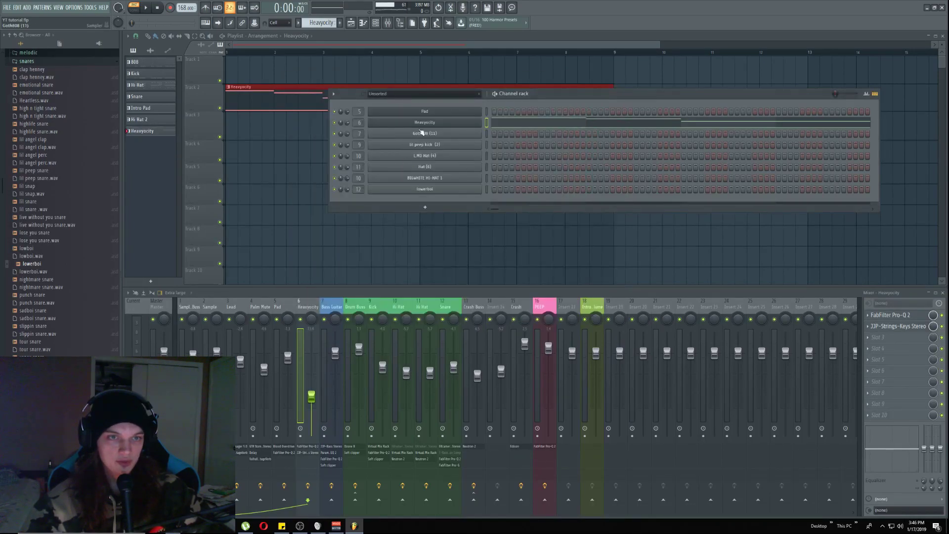
click(448, 124)
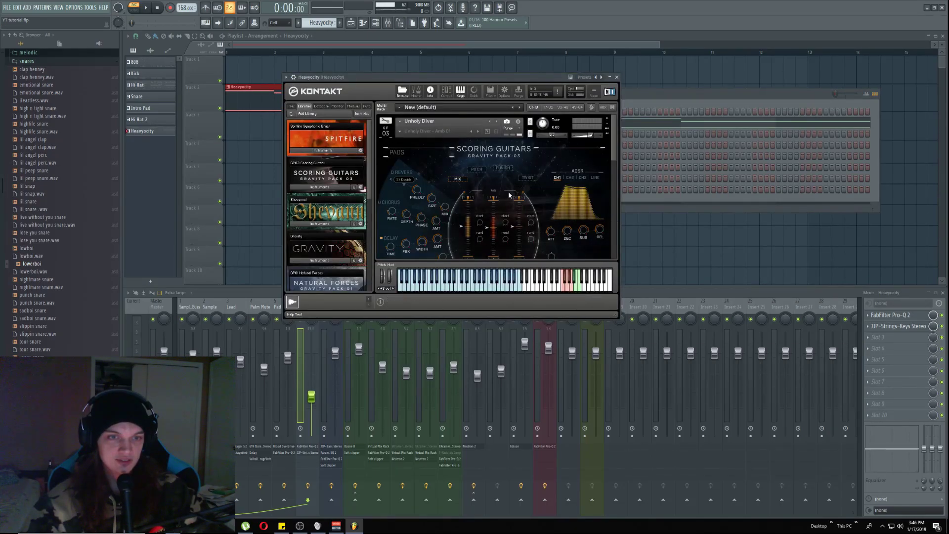
drag(531, 79, 578, 106)
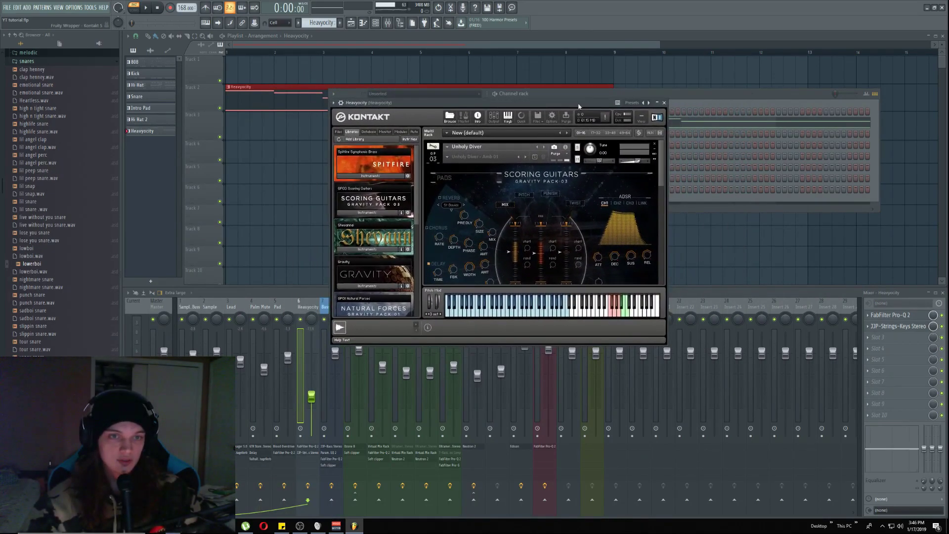
click(664, 103)
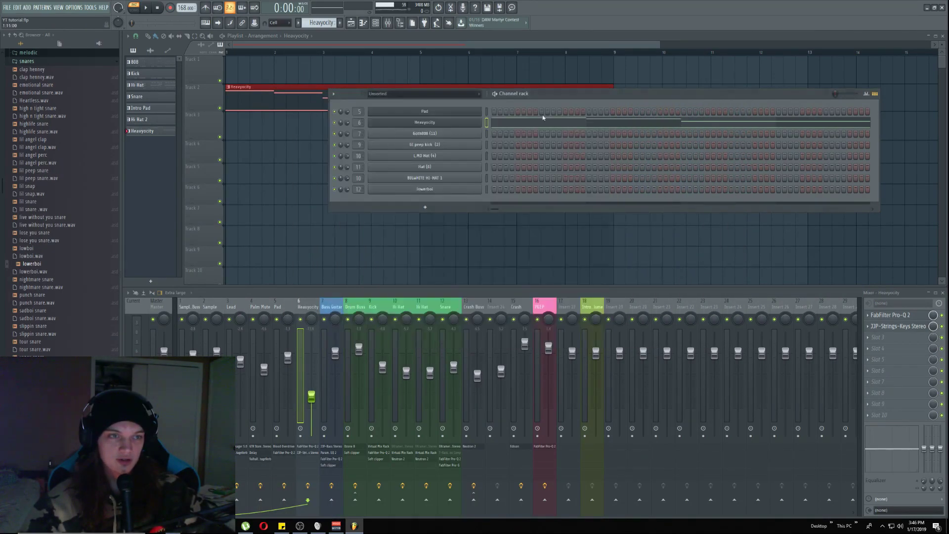
Delete the Heavyocity clip from Track 2 and reposition the channel rack over the playlist
right_click(295, 101)
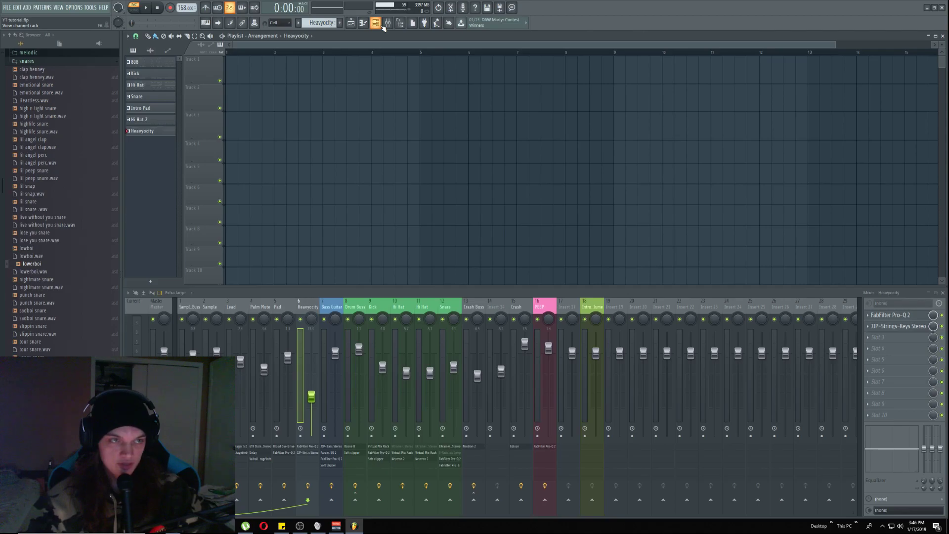
click(383, 27)
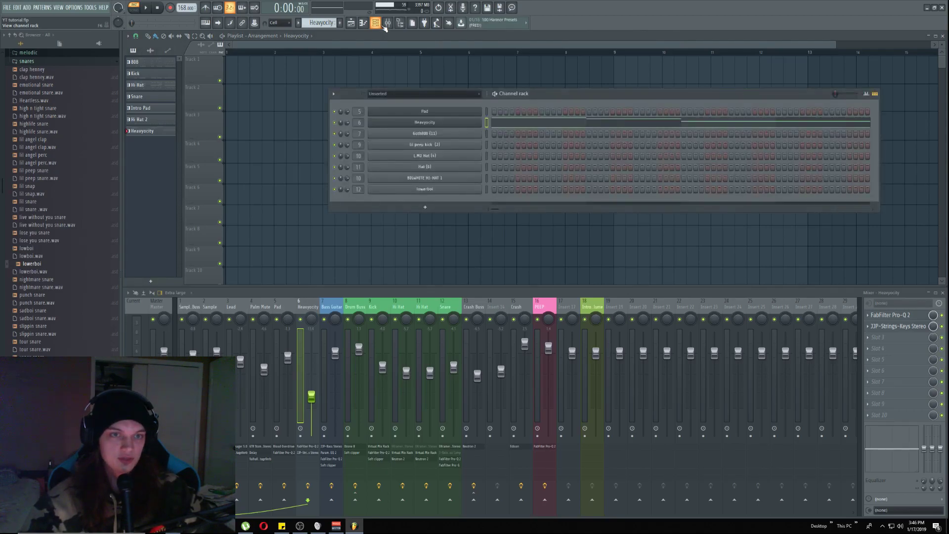
drag(578, 101, 540, 97)
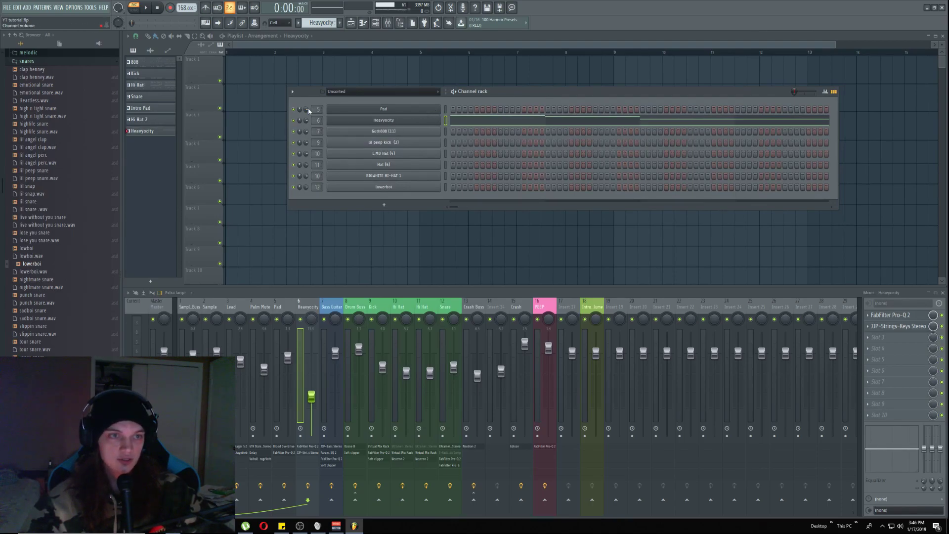
drag(306, 91, 289, 84)
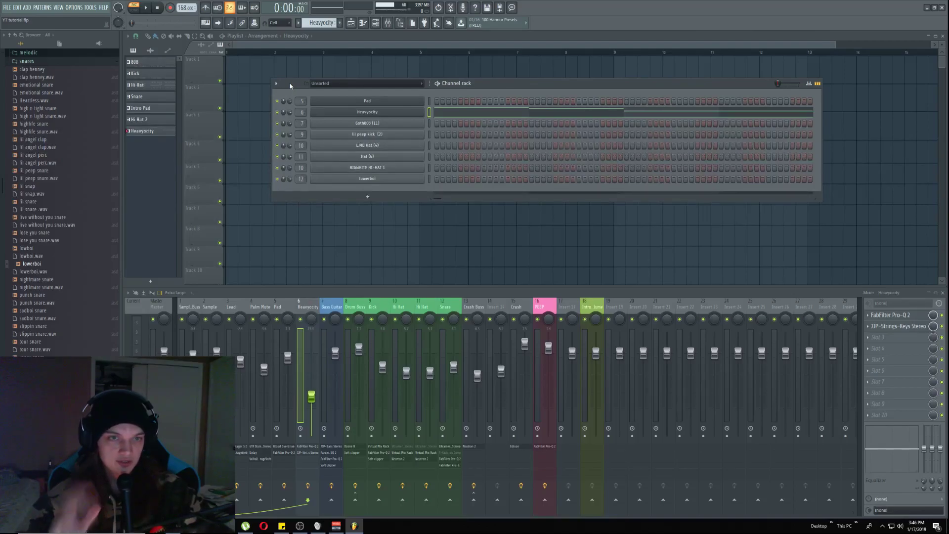
click(391, 115)
click(664, 104)
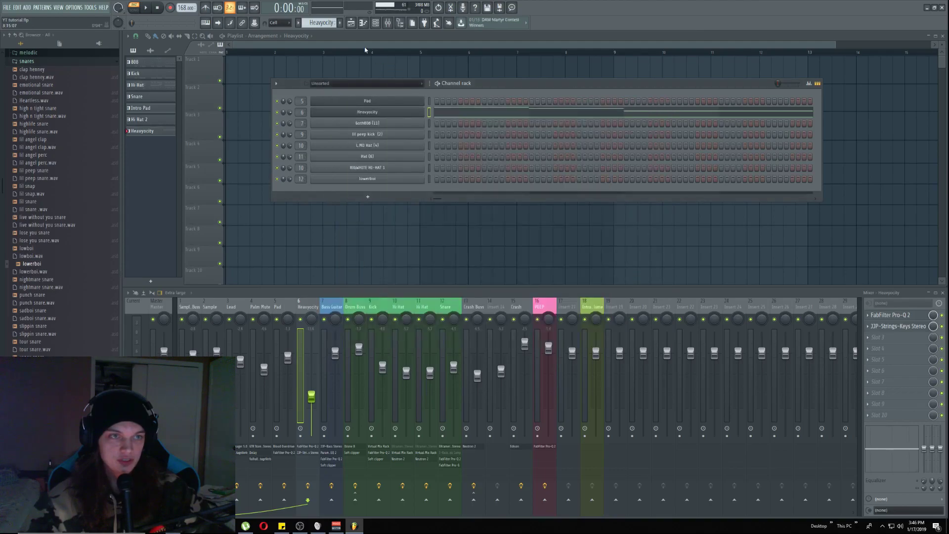
Switch to the 808 pattern and preview the Goth808 (11) sample from the Goth Drumkit's 808 folder in the browser
scroll(328, 23, up, 1)
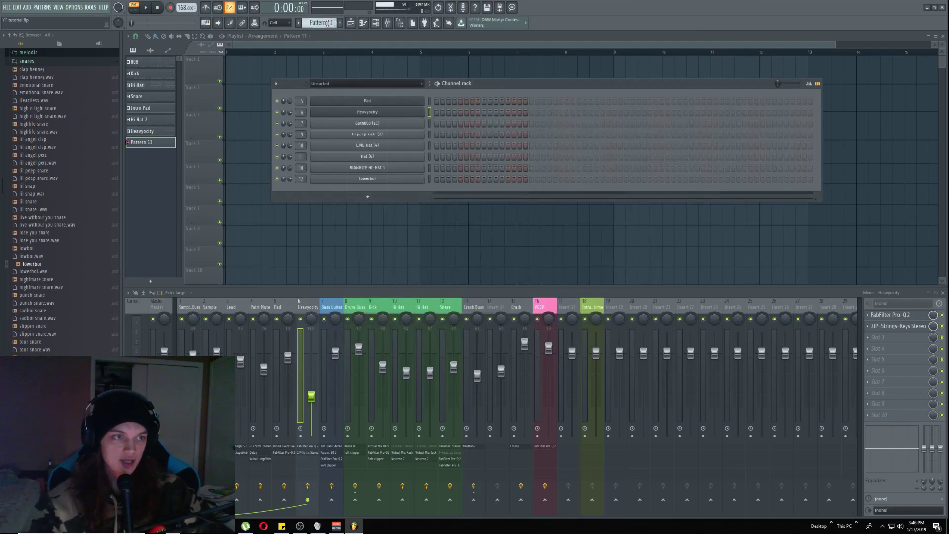
scroll(328, 24, down, 2)
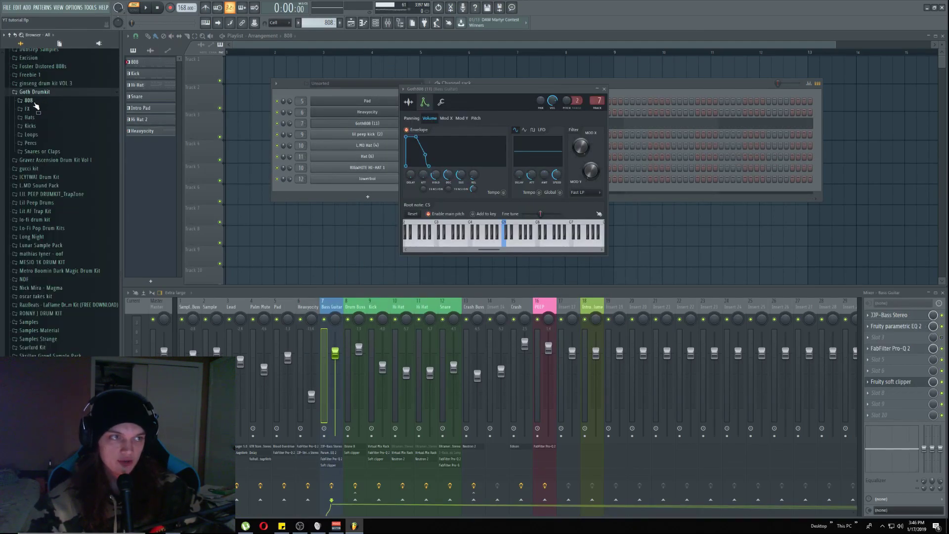
click(29, 101)
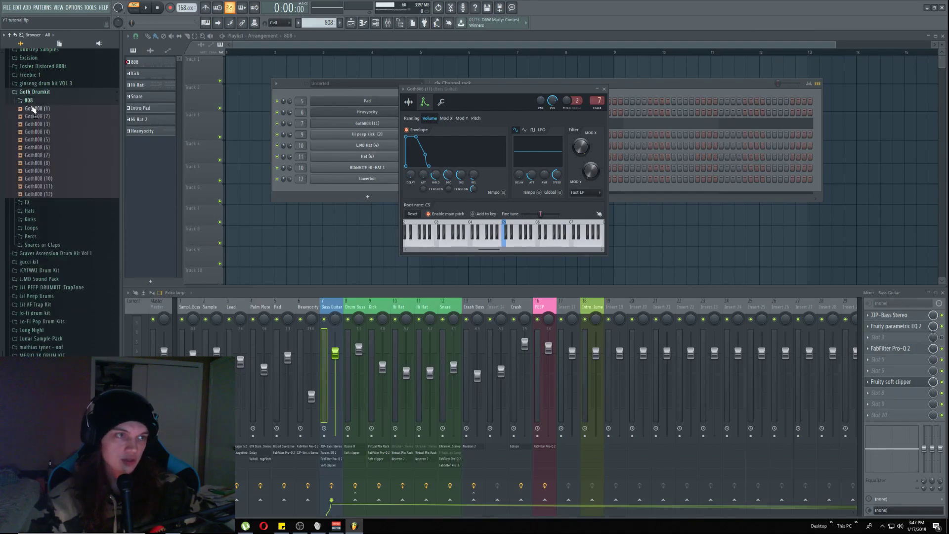
click(48, 188)
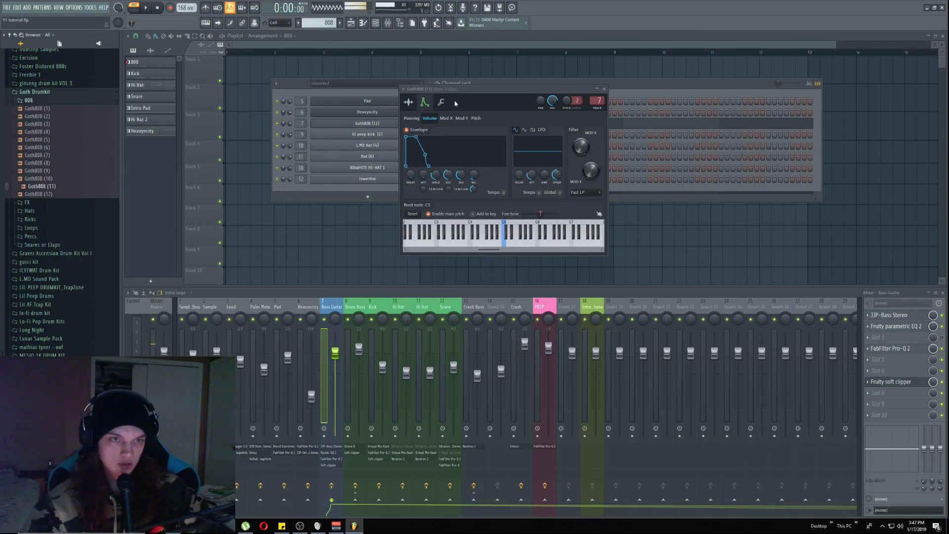
Move the sampler and channel rack windows apart, and play the 808 pattern in the Goth808 (11) piano roll
drag(478, 90, 462, 129)
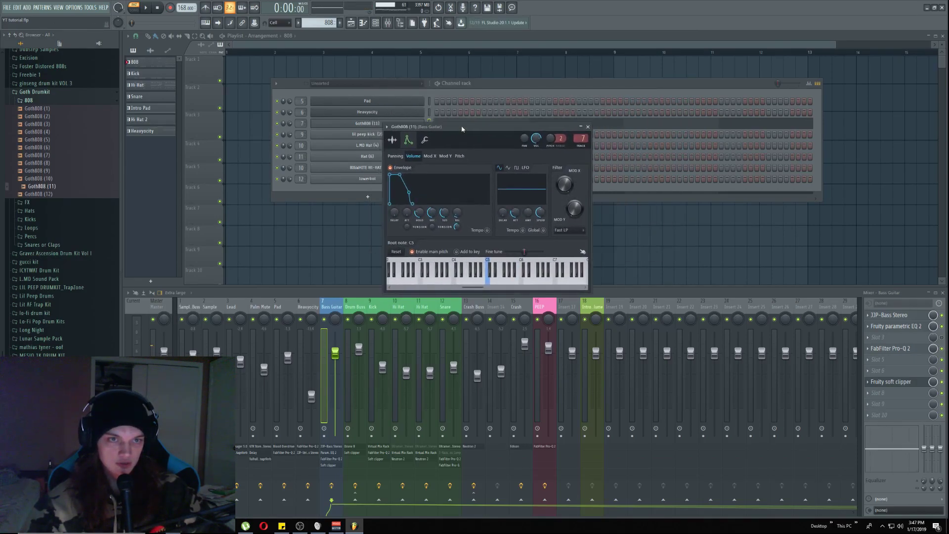
drag(476, 91, 512, 57)
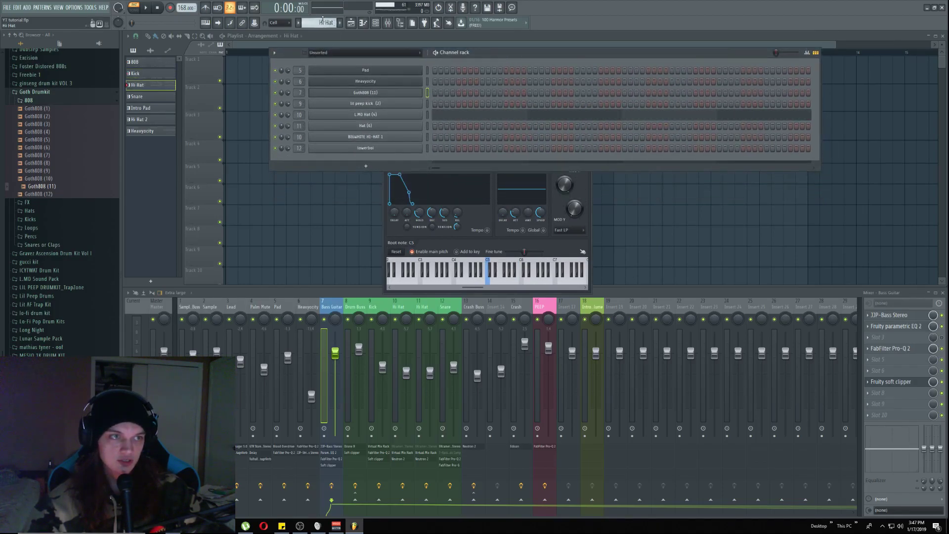
right_click(392, 94)
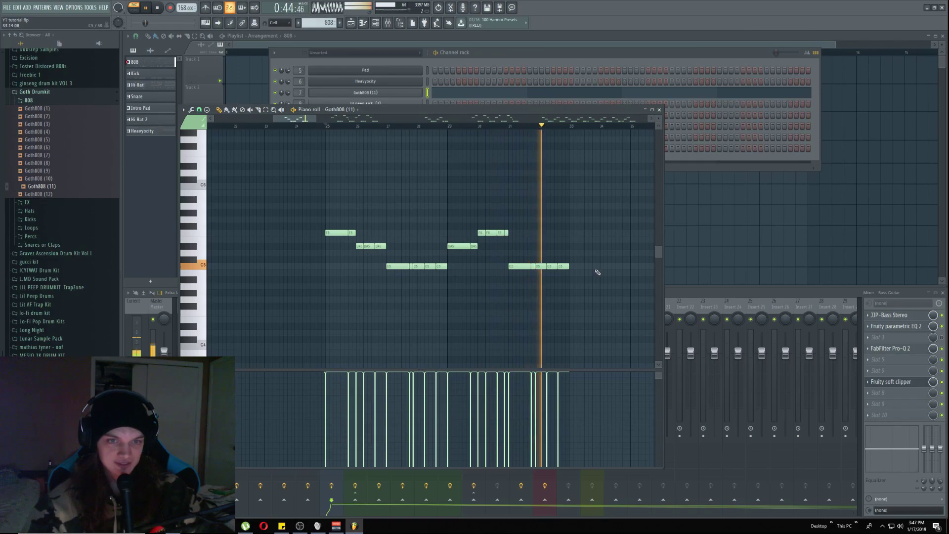
ctrl+scroll(593, 269, up, 1)
key(space)
Play the next group of notes further along the 808 pattern in the piano roll
ctrl+scroll(475, 271, down, 4)
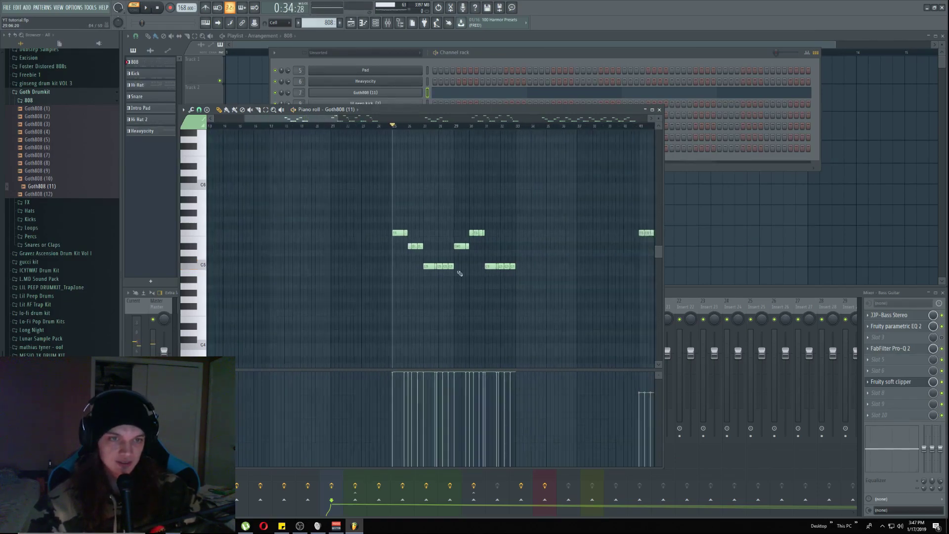
shift+scroll(455, 271, down, 4)
ctrl+scroll(376, 238, up, 3)
ctrl+scroll(360, 240, up, 2)
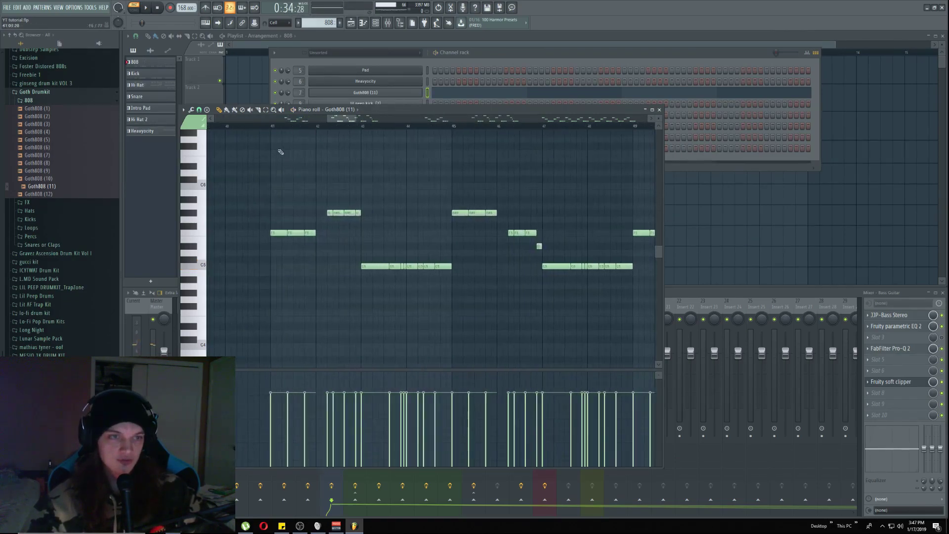
key(space)
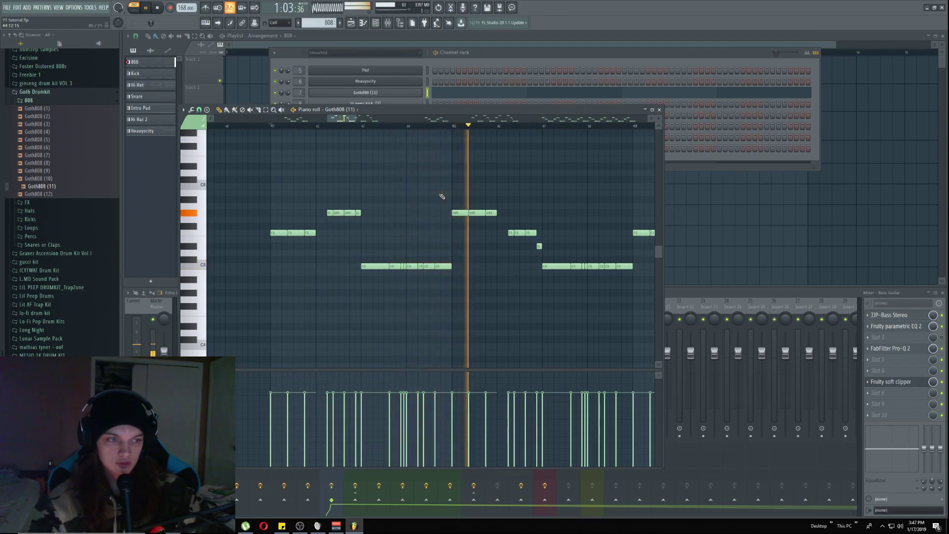
Switch to the Kick pattern and play its lil peep kick (2) notes in the piano roll
scroll(546, 297, down, 4)
scroll(570, 315, up, 4)
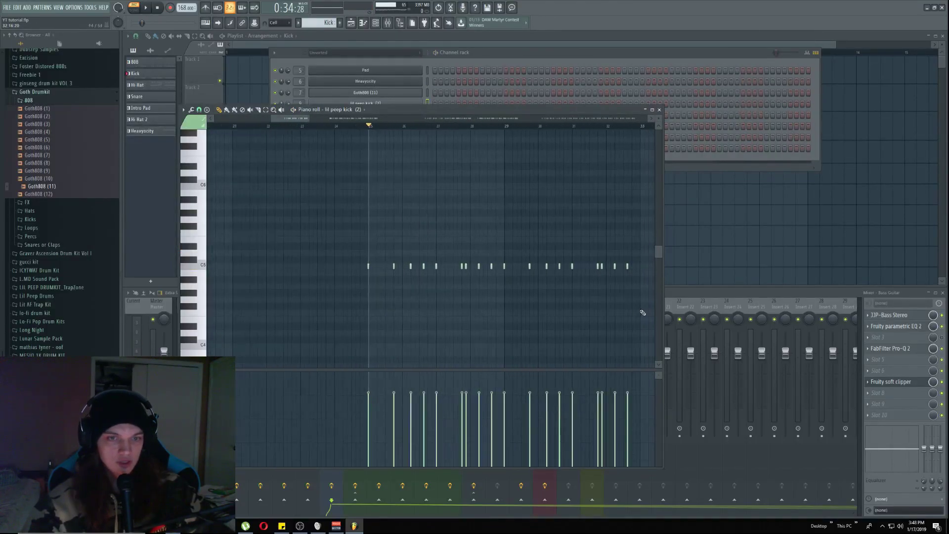
scroll(642, 313, up, 1)
key(space)
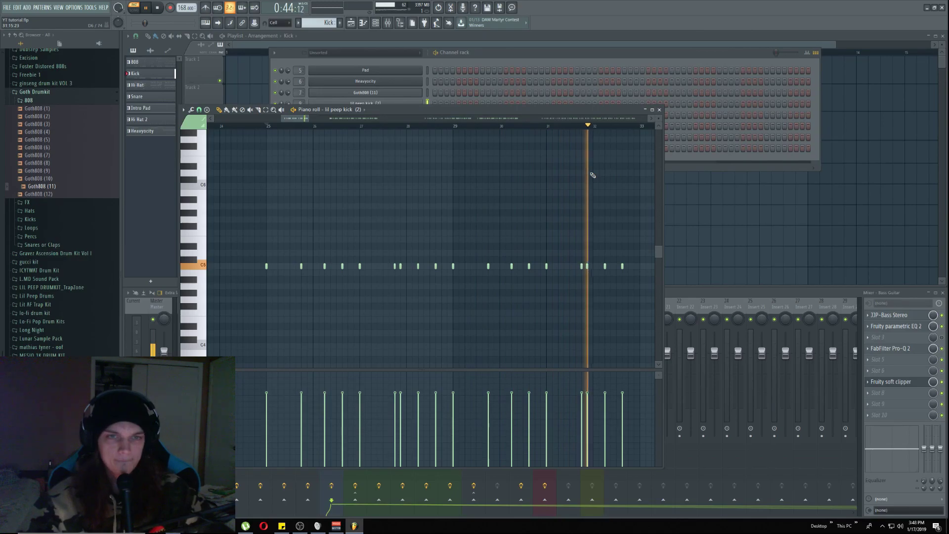
key(space)
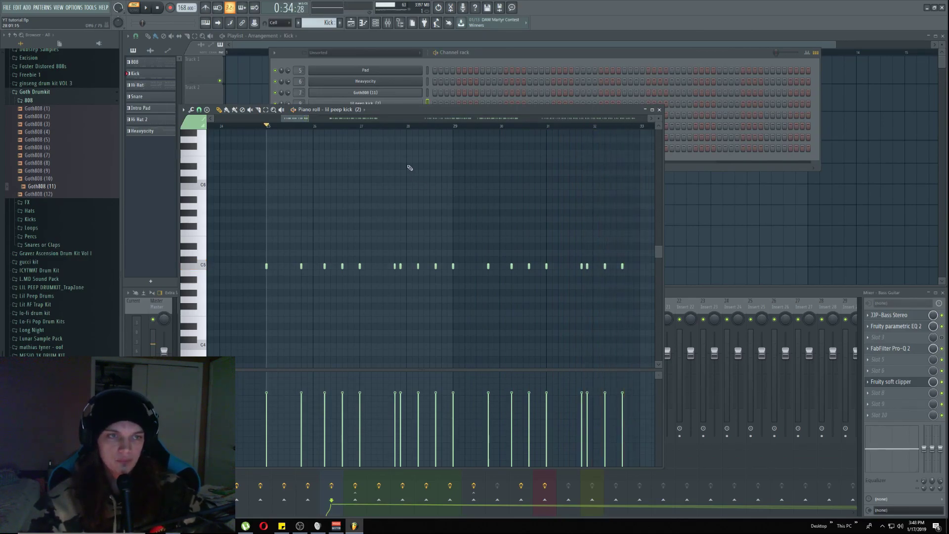
Switch to the Hi Hat pattern and move its piano roll over to uncover the mixer's first tracks
key(KP_Add)
scroll(260, 247, up, 3)
drag(421, 115, 584, 89)
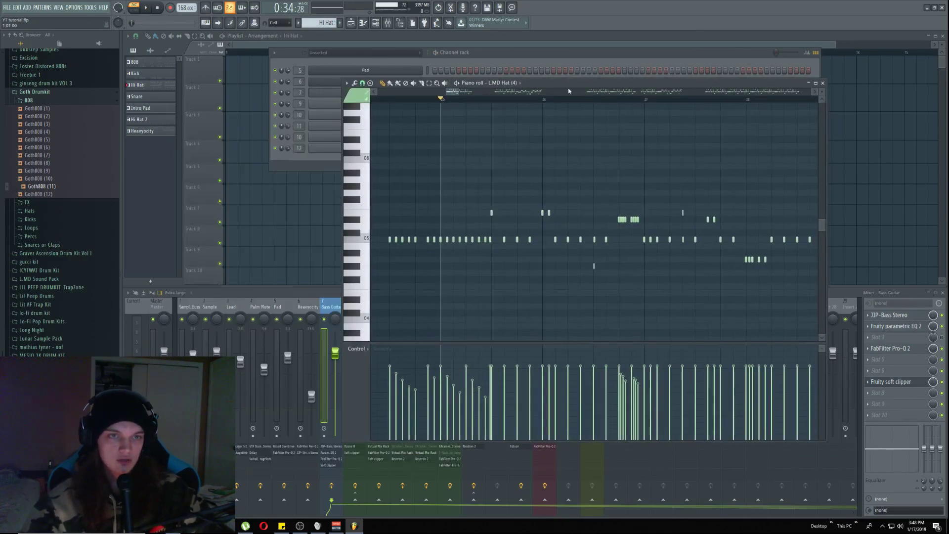
Collapse the Goth Drumkit folder in the sample browser and audition L.MD Hat (4) from the L.MD Sound Pack's Hats folder
click(29, 100)
click(38, 93)
scroll(35, 103, down, 2)
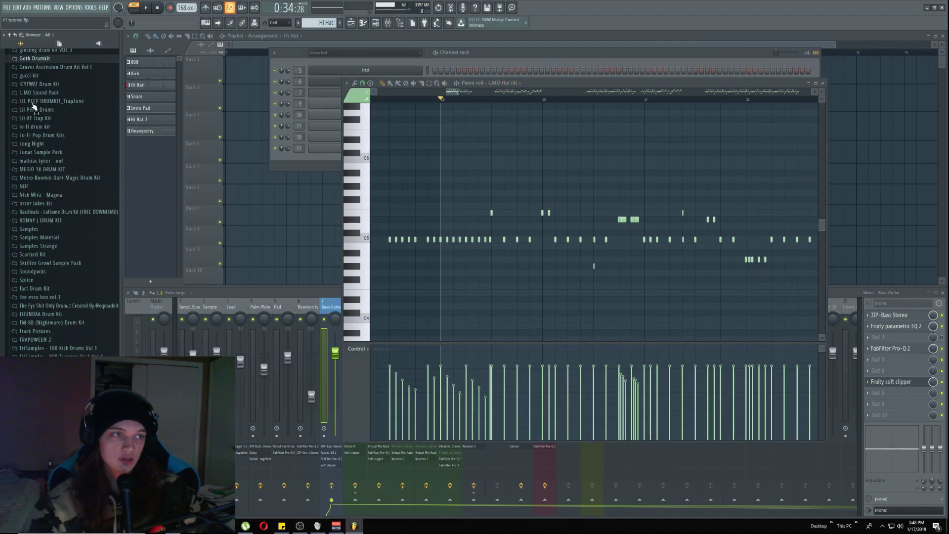
scroll(37, 119, up, 5)
click(36, 174)
click(39, 215)
click(65, 249)
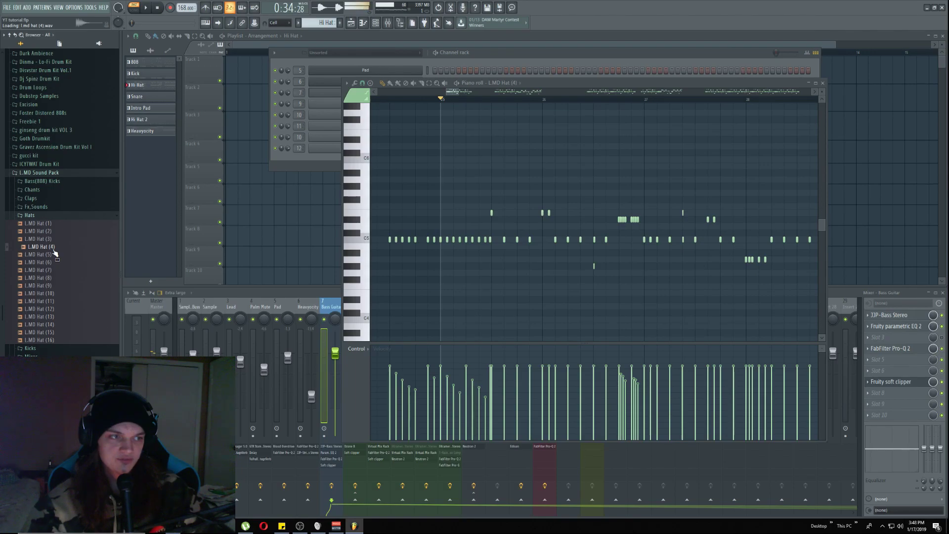
Move the hi-hat piano roll over the mixer and examine the note spacing, pitch changes and rolls in its opening bars
drag(540, 83, 440, 73)
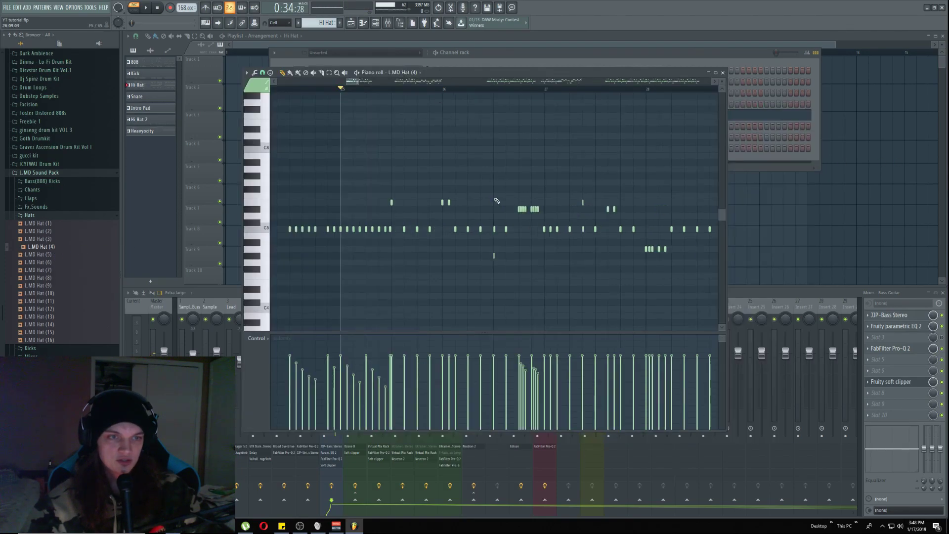
scroll(496, 200, down, 6)
scroll(420, 217, up, 7)
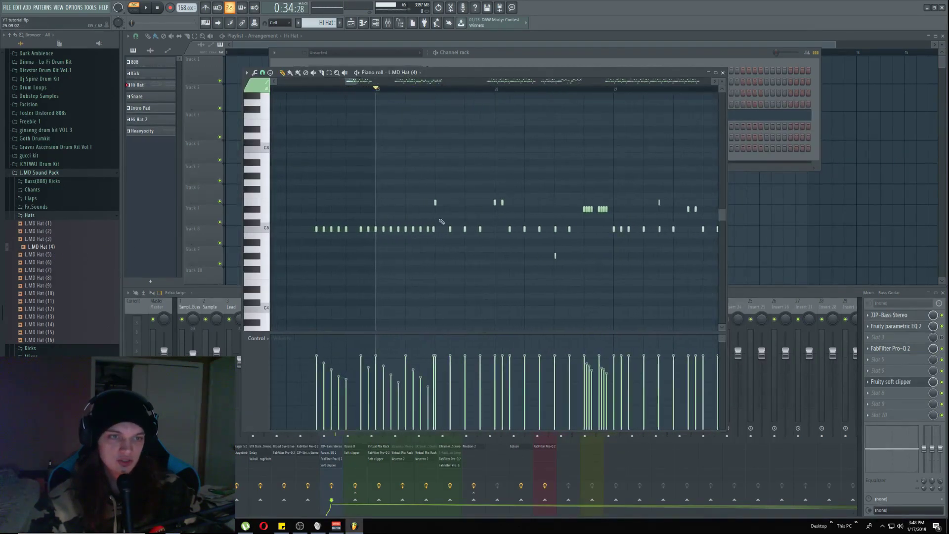
scroll(466, 230, up, 1)
scroll(465, 225, down, 4)
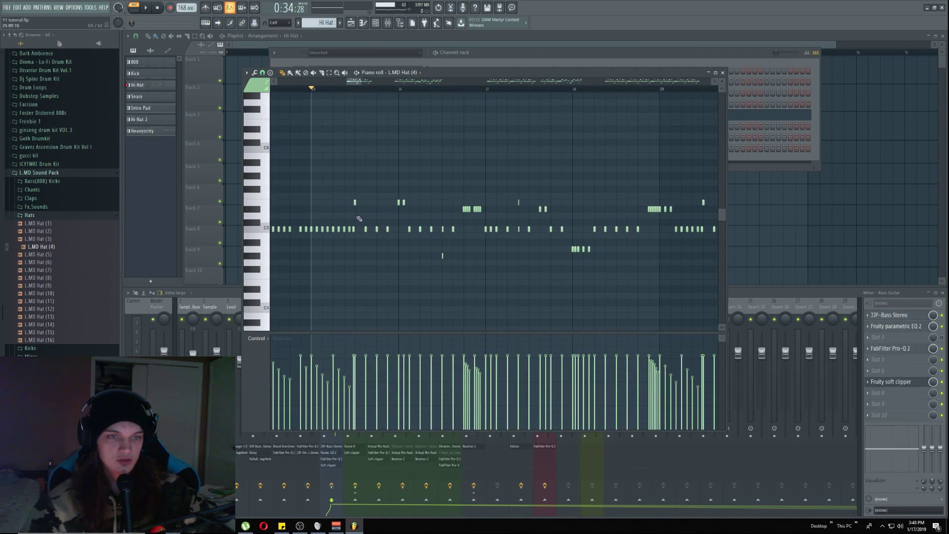
scroll(407, 234, up, 3)
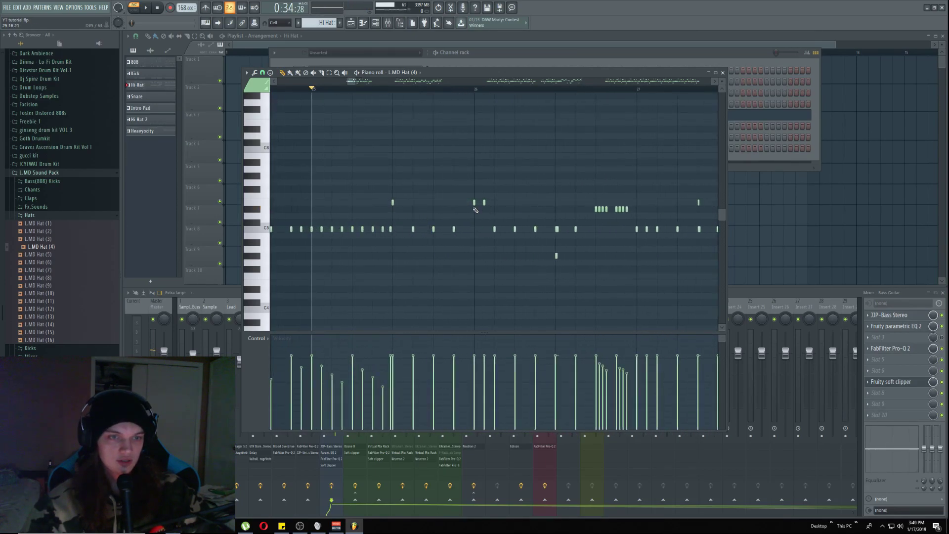
scroll(630, 224, down, 4)
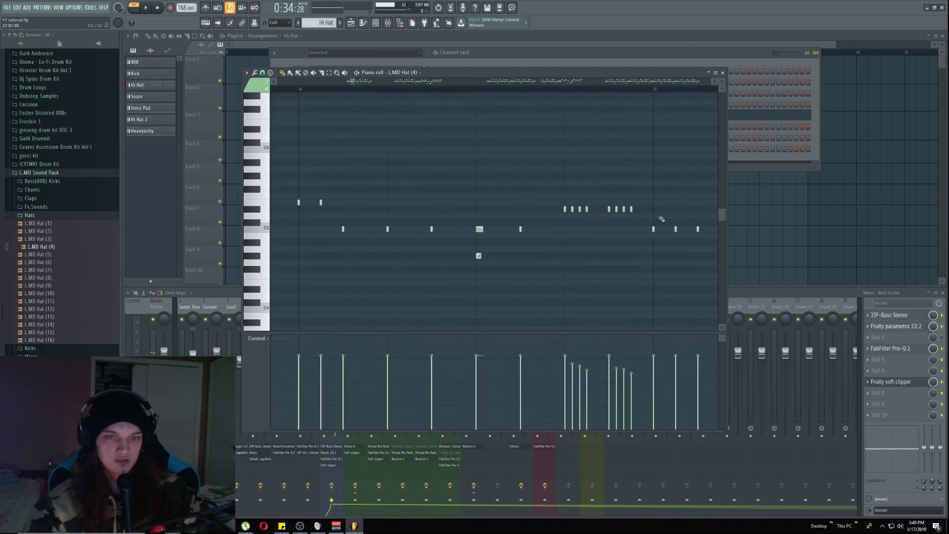
scroll(594, 243, down, 4)
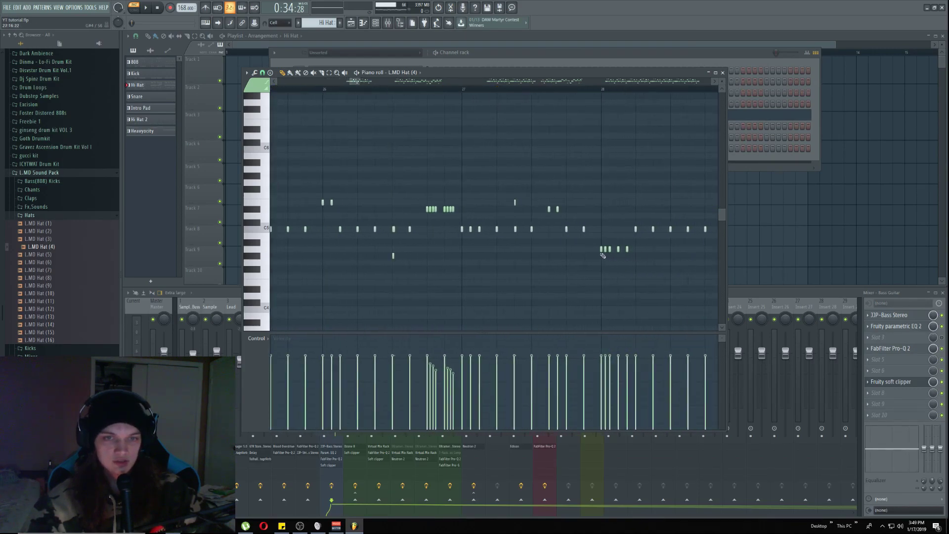
Play the opening bars of the Hi Hat pattern in the piano roll and stop playback
key(space)
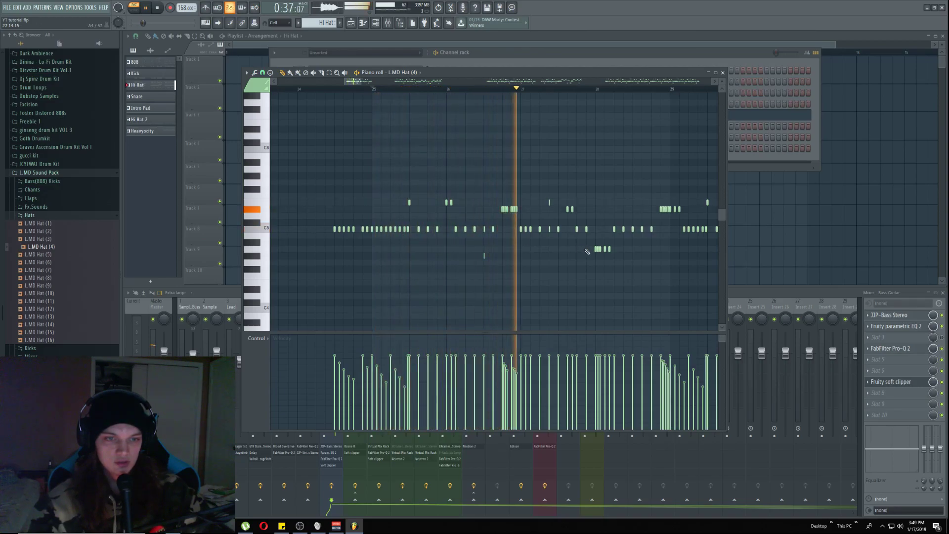
scroll(643, 252, down, 4)
scroll(682, 253, up, 5)
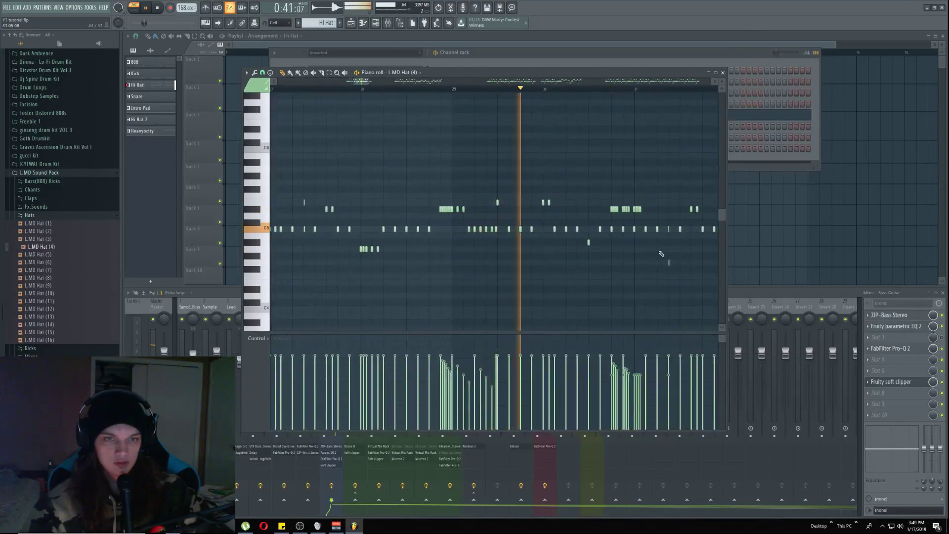
scroll(678, 256, down, 4)
scroll(677, 259, up, 4)
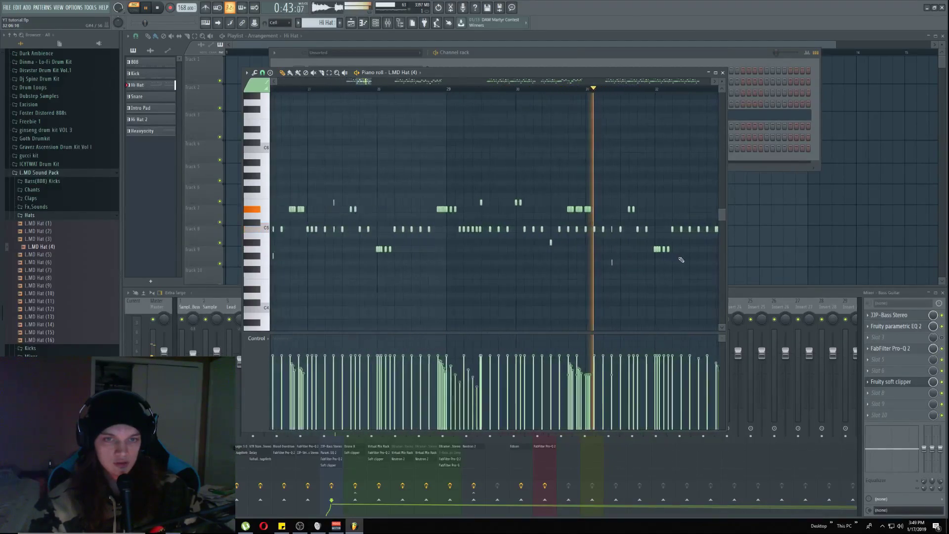
scroll(680, 260, down, 2)
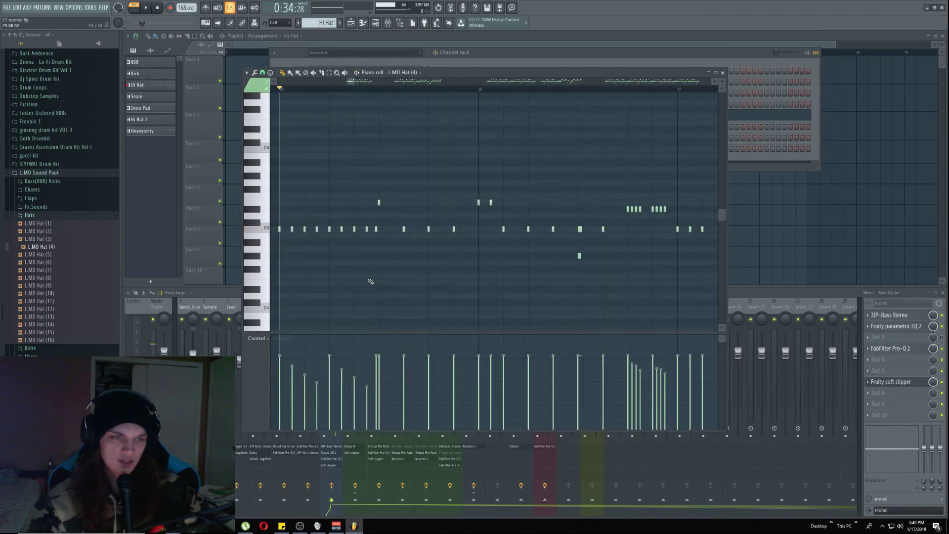
Shape a descending velocity ramp across the three hi-hat notes after the start of bar 25 and play it
scroll(311, 275, up, 1)
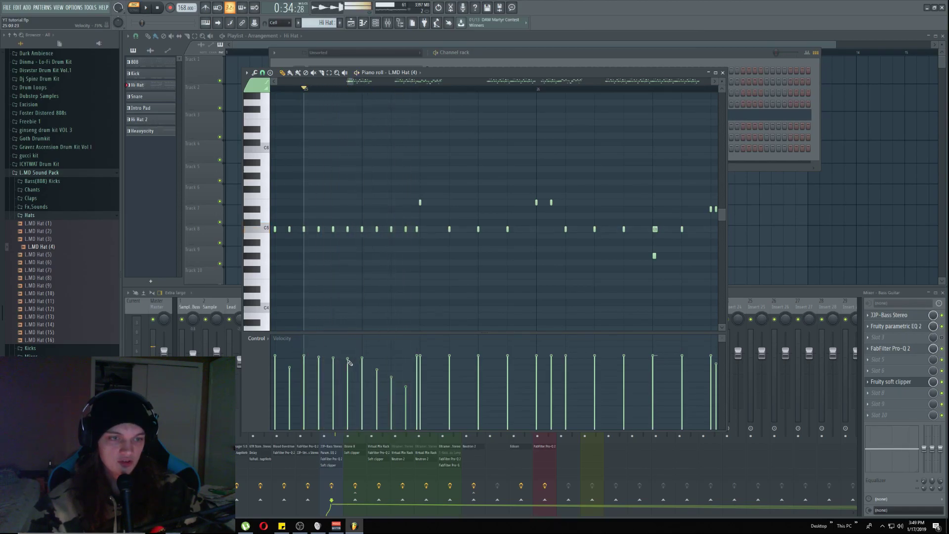
drag(312, 362, 349, 392)
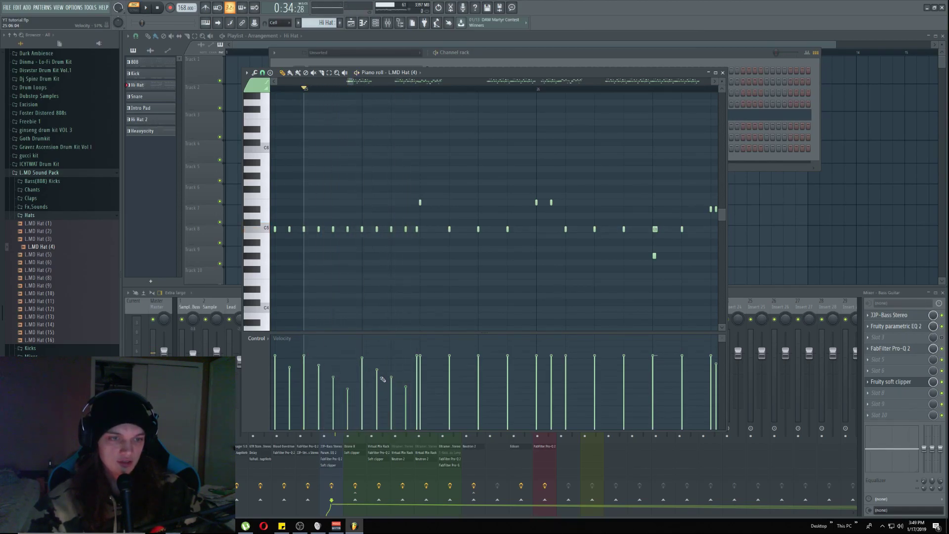
key(space)
key(space)
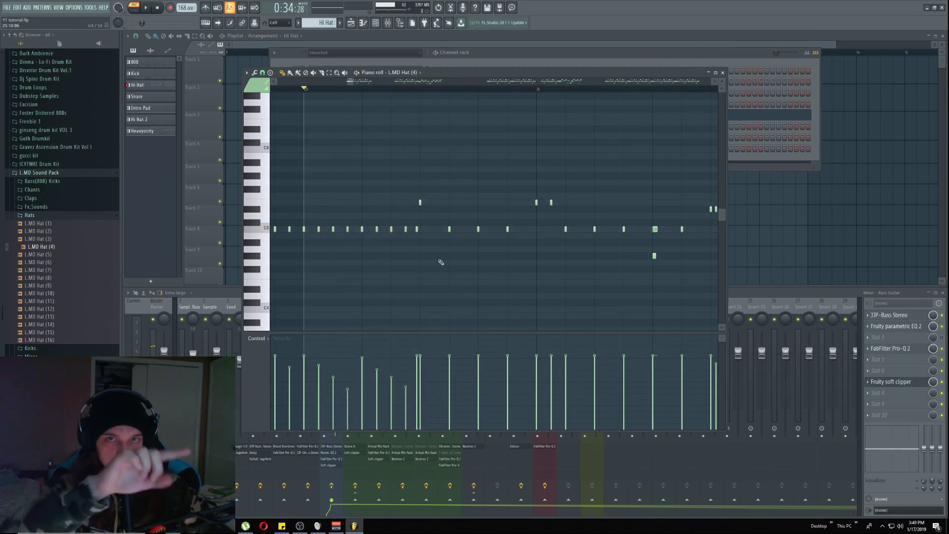
Play the Hi Hat pattern from the first raised-pitch roll in bar 26 while following its notes into the next section
scroll(534, 235, down, 5)
scroll(621, 265, up, 3)
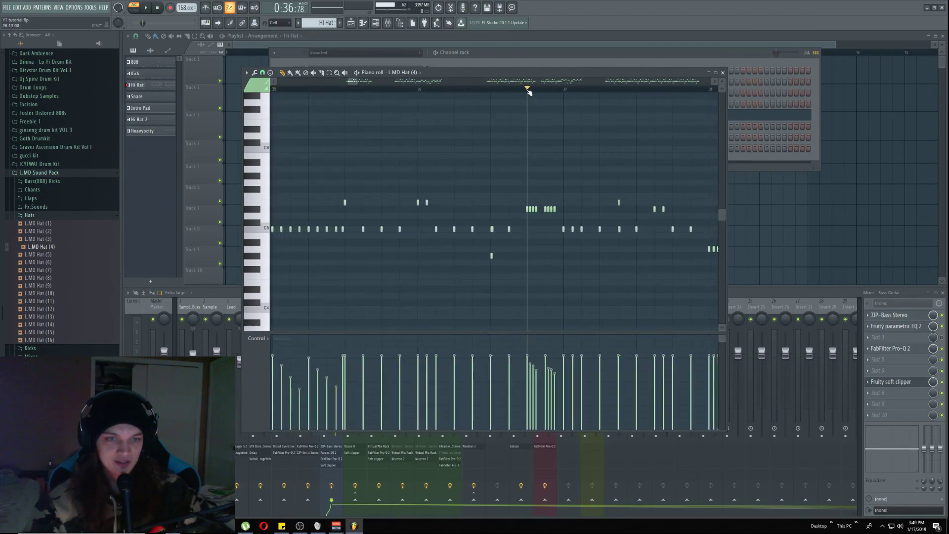
scroll(566, 279, down, 8)
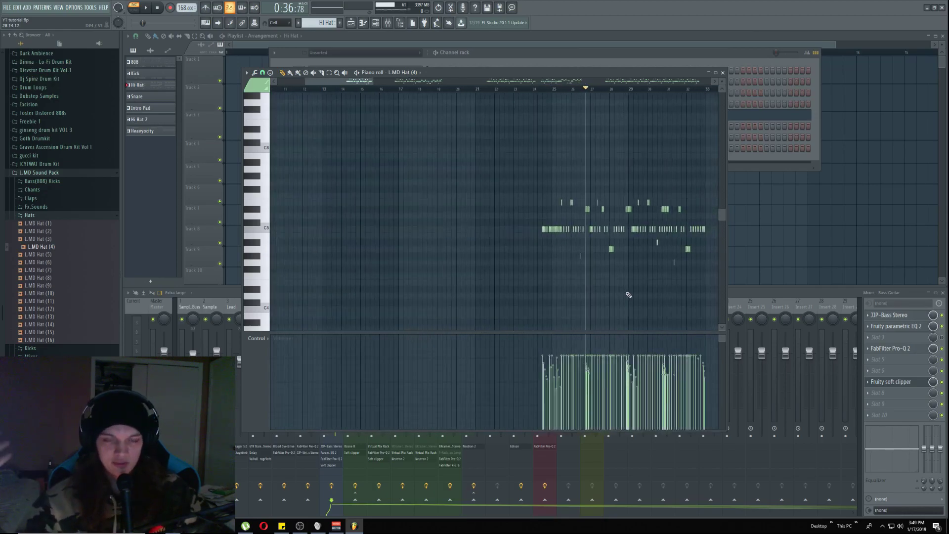
key(space)
scroll(631, 296, up, 4)
scroll(637, 299, down, 4)
scroll(648, 302, up, 5)
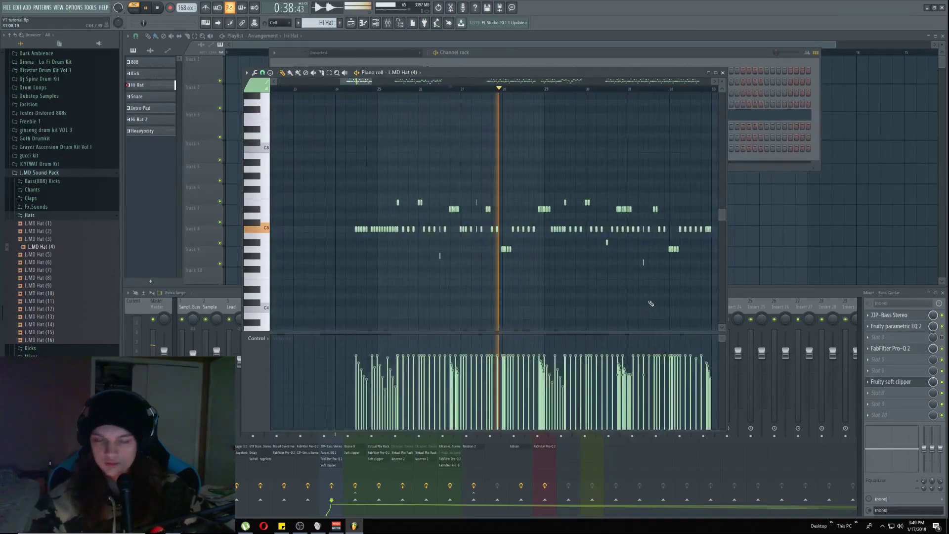
scroll(622, 319, down, 5)
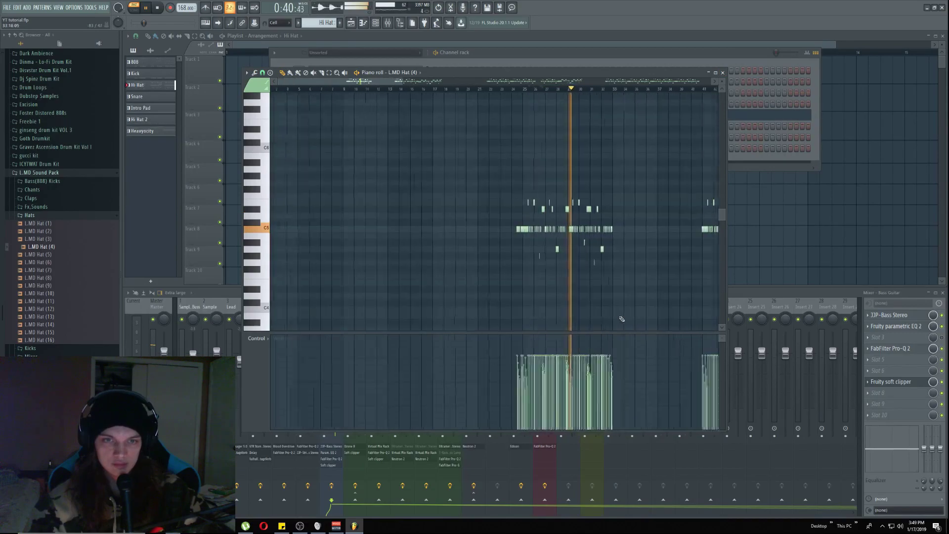
scroll(615, 304, up, 5)
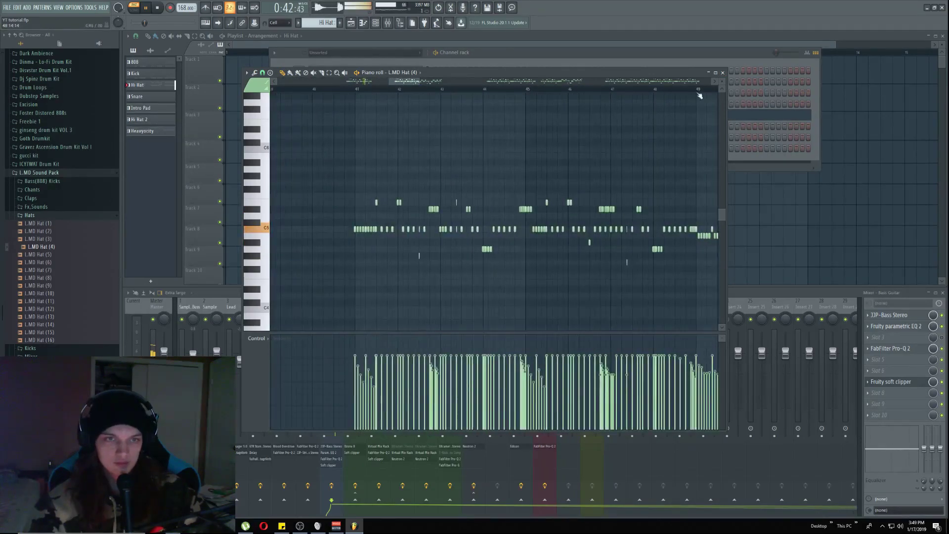
Close the hi-hat piano roll, switch to the Snare pattern and open the snares folder of LIL PEEP DRUMKIT_TrapZone
click(722, 72)
key(space)
scroll(330, 24, down, 1)
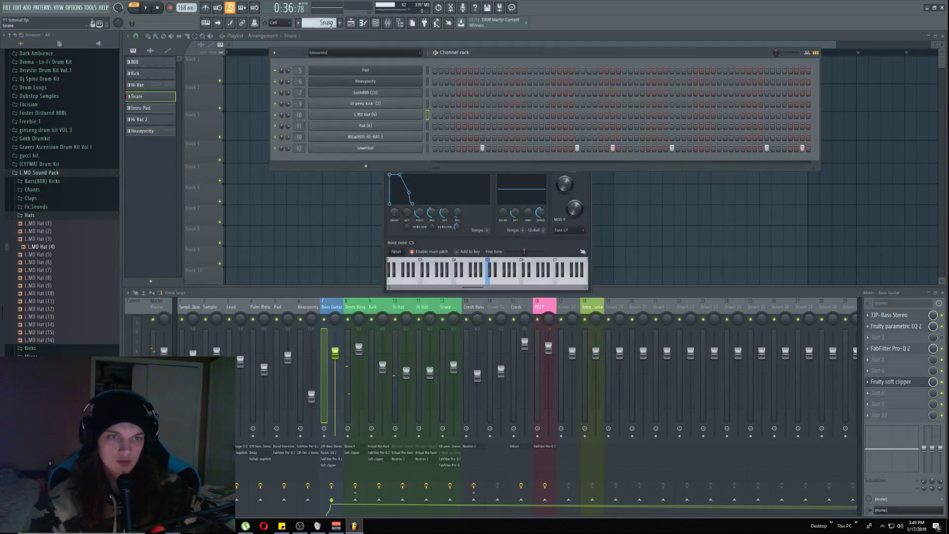
right_click(420, 148)
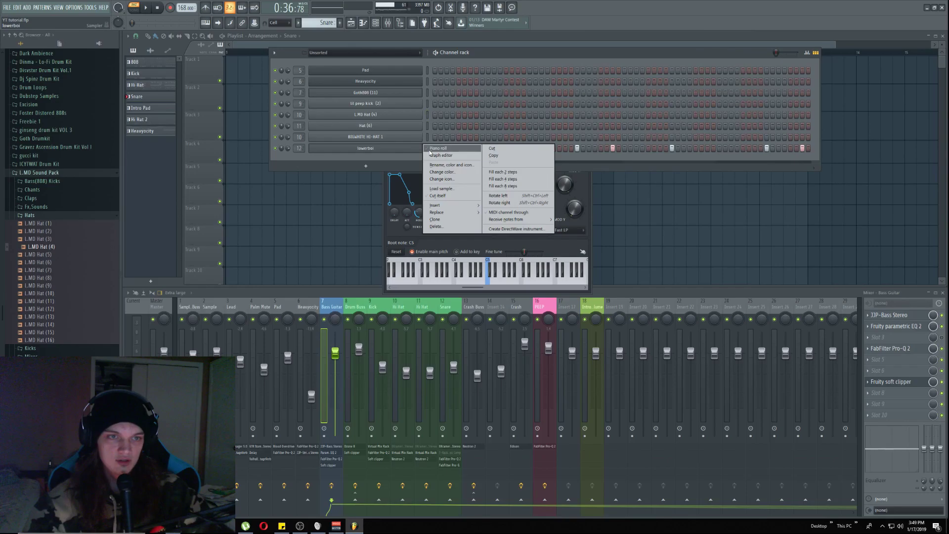
click(352, 159)
click(32, 173)
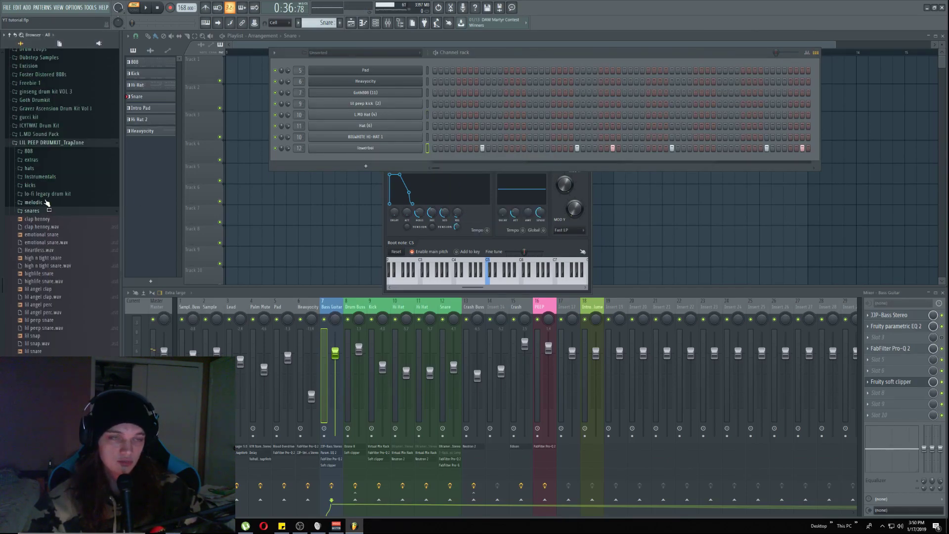
Play the Snare pattern from its beginning in the snare channel's piano roll, inspect its closing fill, and close the piano roll
right_click(424, 149)
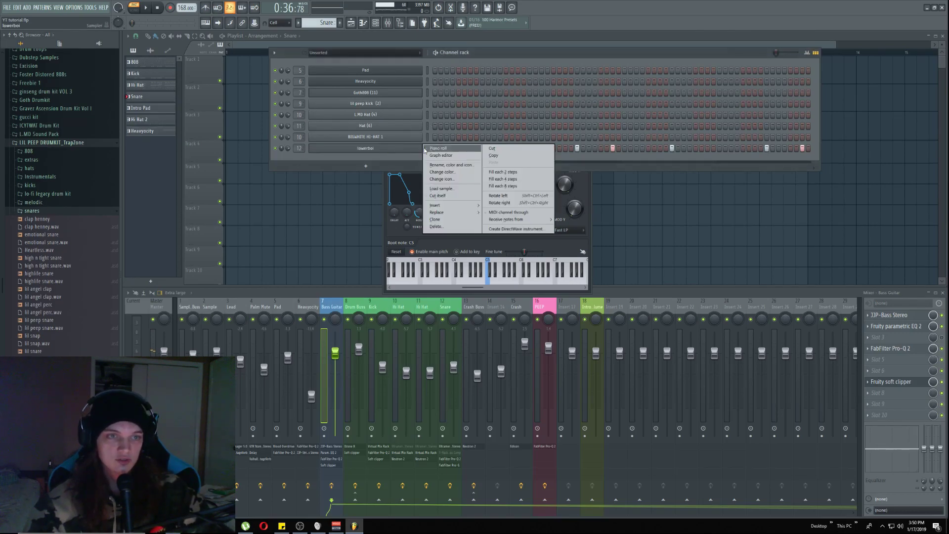
click(437, 148)
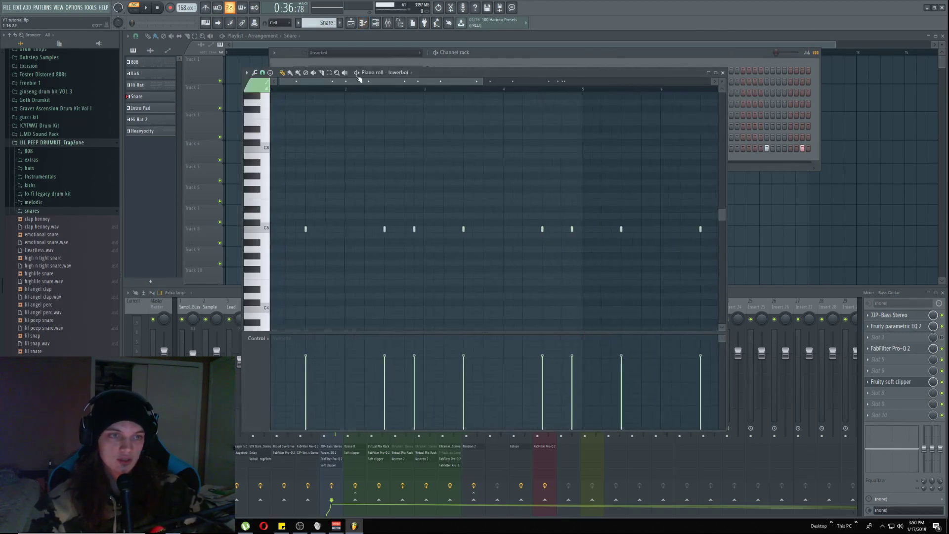
click(279, 90)
key(space)
key(space)
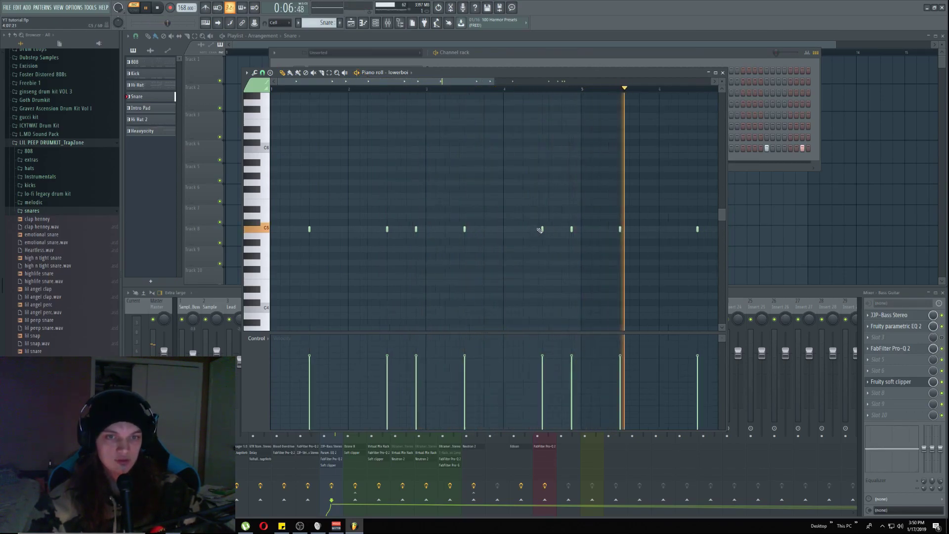
scroll(544, 227, down, 2)
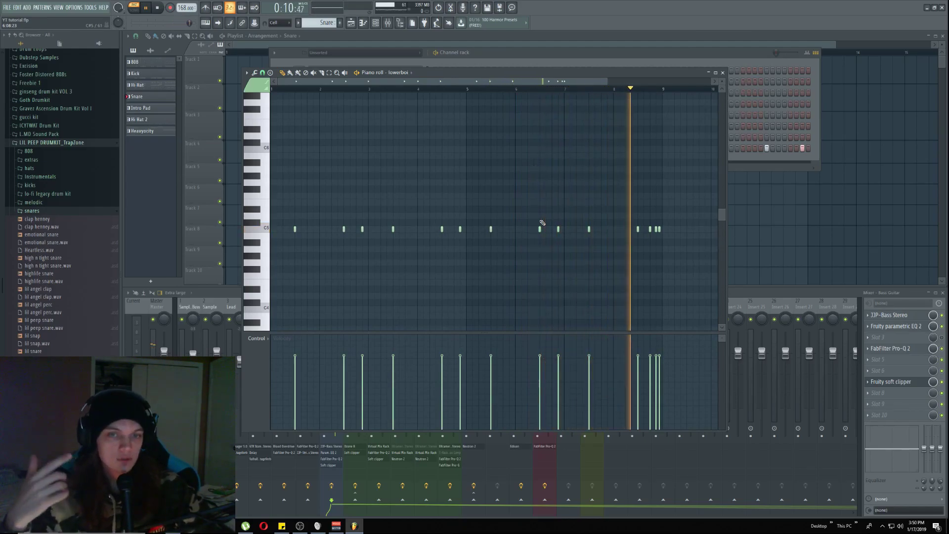
key(space)
scroll(529, 249, up, 3)
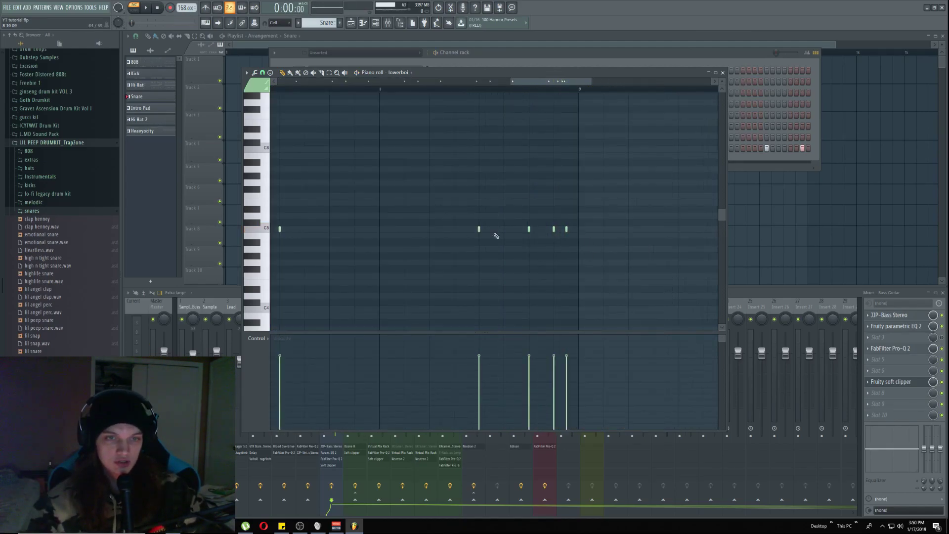
scroll(413, 193, down, 4)
key(Escape)
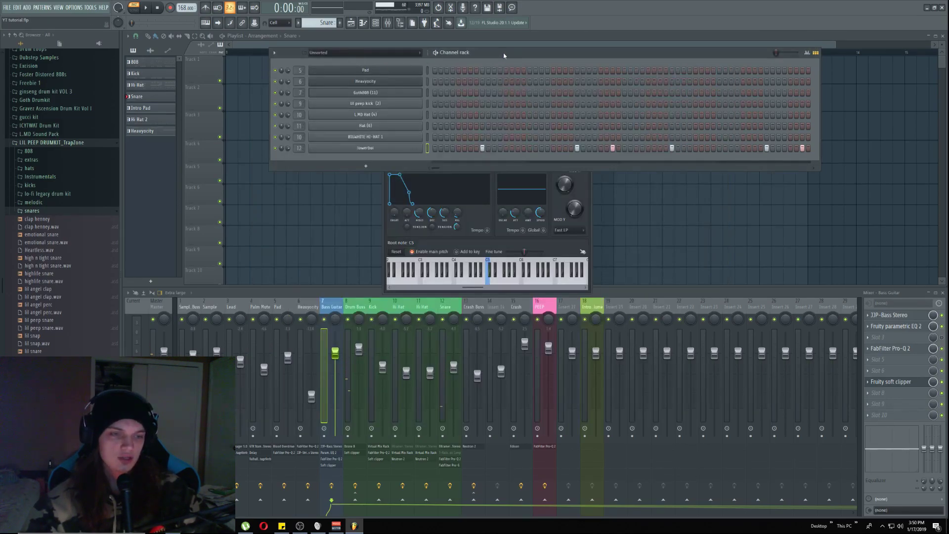
Move the channel rack aside and place the 808, Kick and Hi Hat patterns on separate tracks at the playlist's start
mouse_move(523, 49)
mouse_down()
mouse_move(540, 76)
mouse_move(532, 25)
mouse_move(546, 133)
mouse_move(617, 157)
mouse_move(847, 153)
mouse_up()
click(148, 62)
click(232, 72)
click(148, 74)
click(232, 100)
click(148, 85)
click(231, 126)
Place Snare pattern clips along their own playlist track beneath the Hi Hat, starting at bar 25 and matching the drum sections
click(148, 97)
click(386, 152)
scroll(617, 157, down, 3)
scroll(850, 170, up, 4)
scroll(851, 174, down, 3)
scroll(851, 173, up, 5)
scroll(492, 163, down, 1)
drag(397, 158, 358, 157)
drag(541, 156, 502, 156)
scroll(524, 155, down, 2)
drag(683, 153, 853, 156)
scroll(857, 156, down, 2)
click(858, 156)
Select all the drum clips and move them down together to tracks 6 through 9, then clear the selection
drag(889, 227, 226, 58)
key(p)
mouse_move(307, 72)
mouse_down()
mouse_move(286, 199)
mouse_move(288, 178)
mouse_up()
ctrl+click(323, 57)
scroll(323, 57, down, 1)
Play the combined drum arrangement from bar 25, lower the Bass Guitar mixer track's volume, and stop playback
click(324, 55)
scroll(325, 56, up, 5)
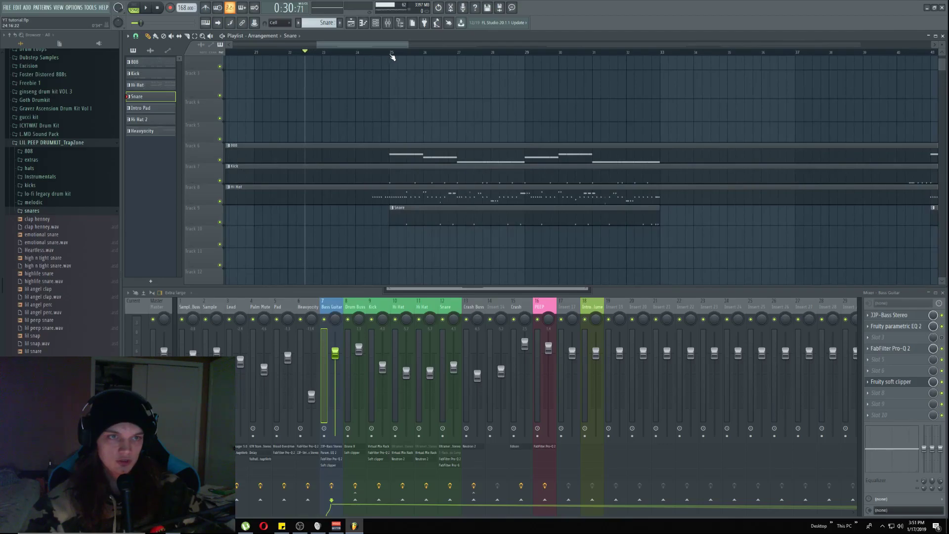
scroll(420, 161, up, 3)
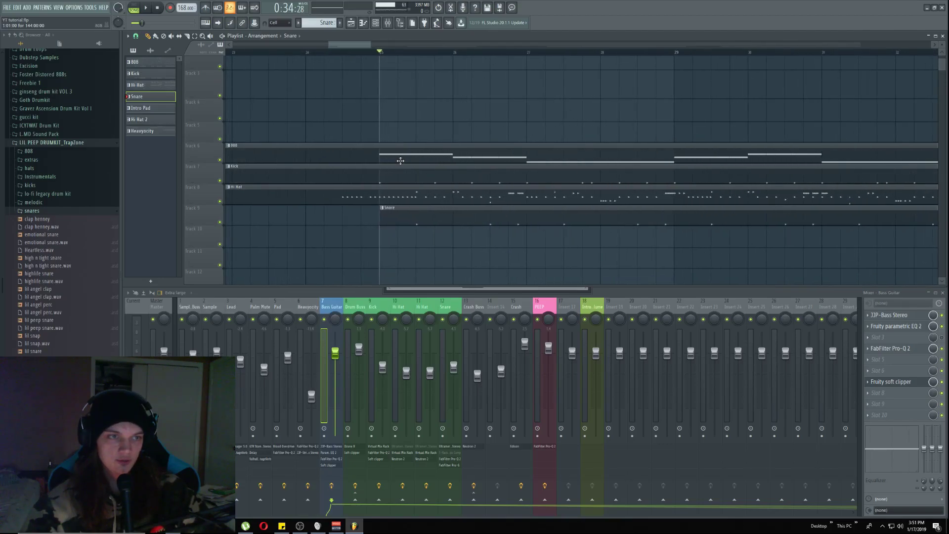
key(space)
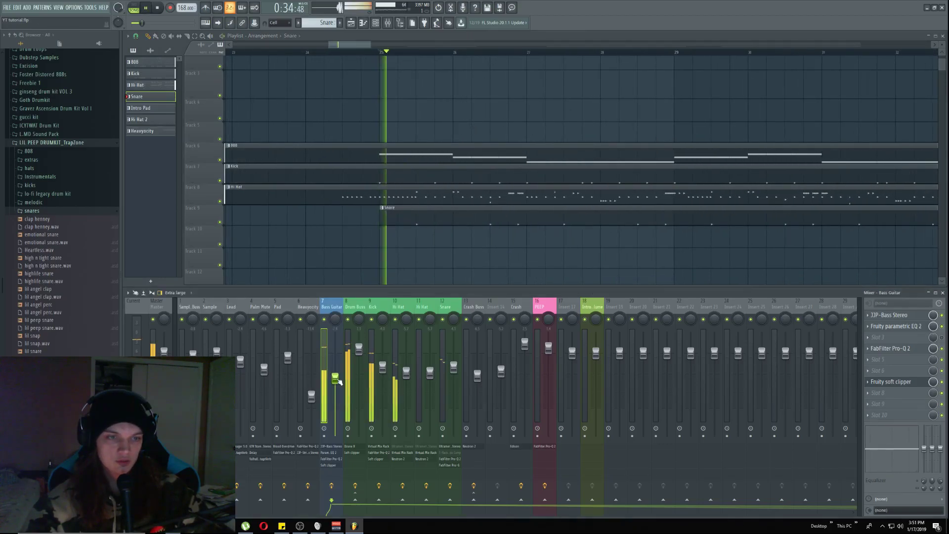
drag(335, 352, 336, 379)
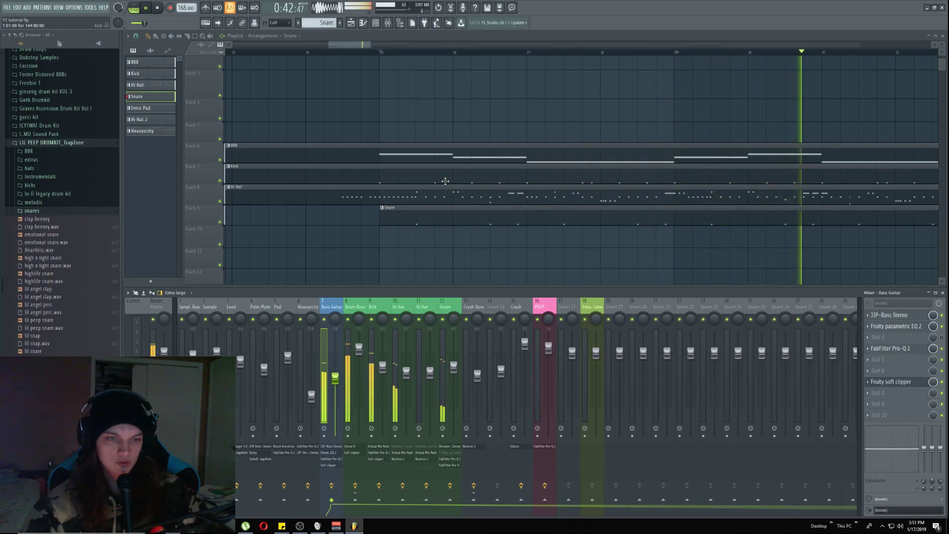
scroll(447, 205, down, 2)
scroll(452, 218, down, 6)
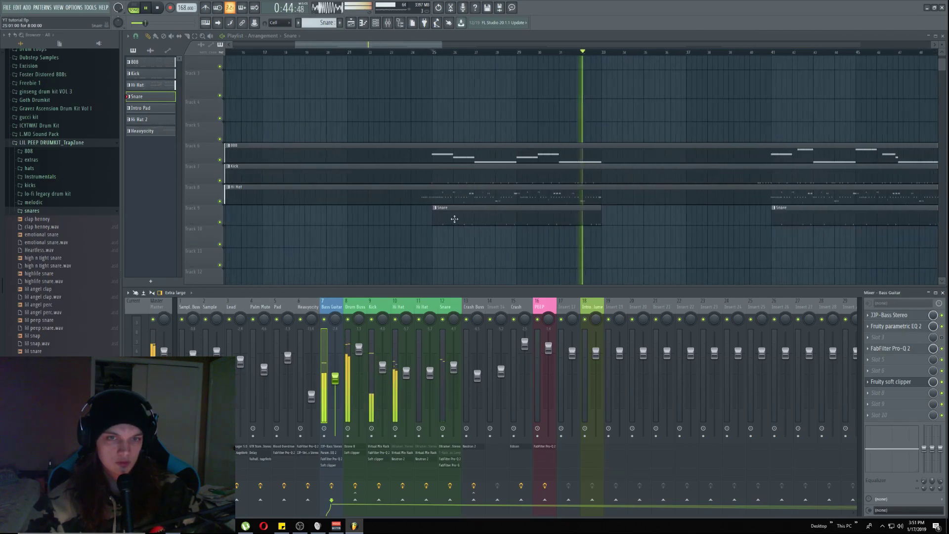
key(space)
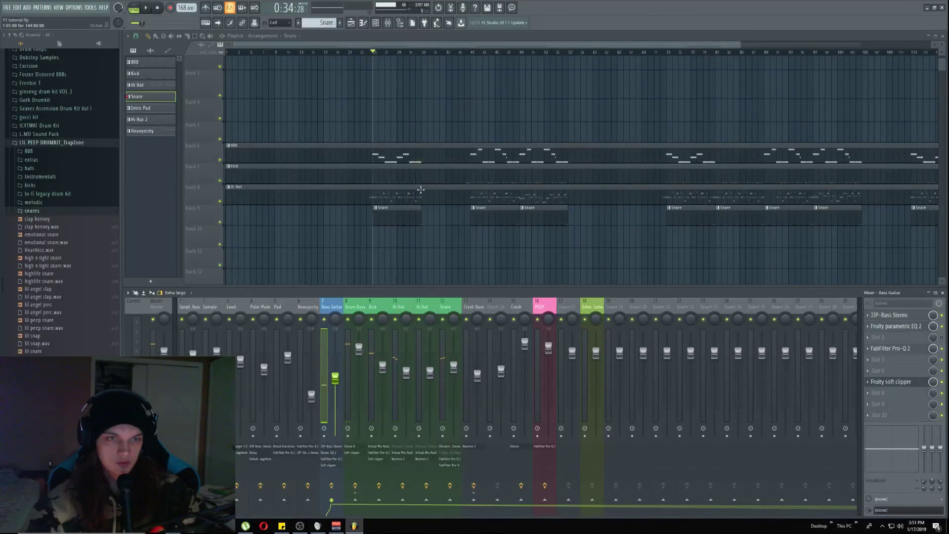
Place sample audio clips end to end on track 1 from the playlist's start up to bar 57
scroll(371, 176, up, 4)
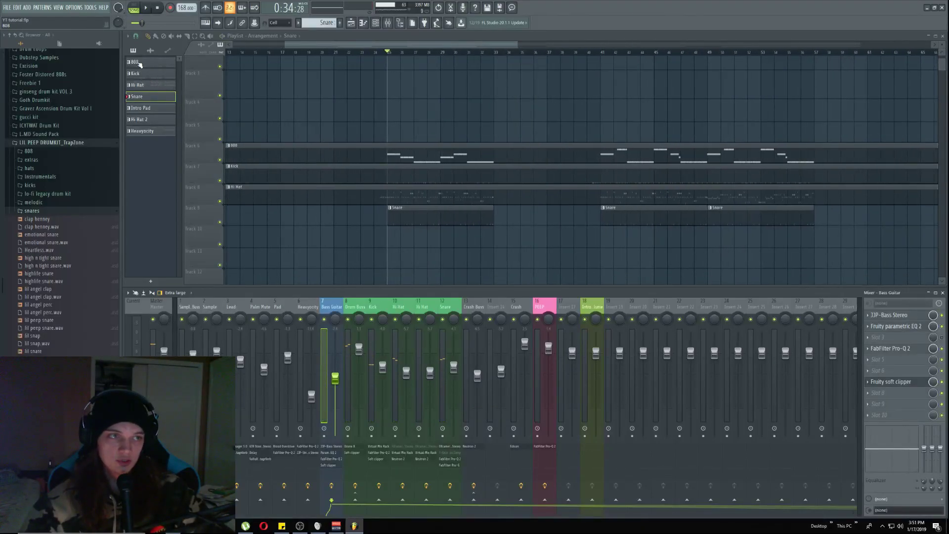
scroll(322, 142, down, 4)
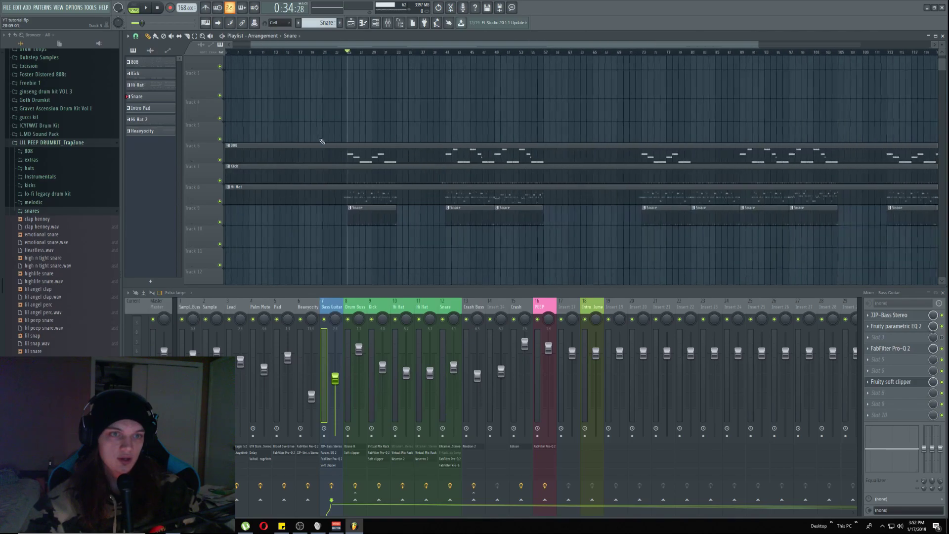
click(168, 51)
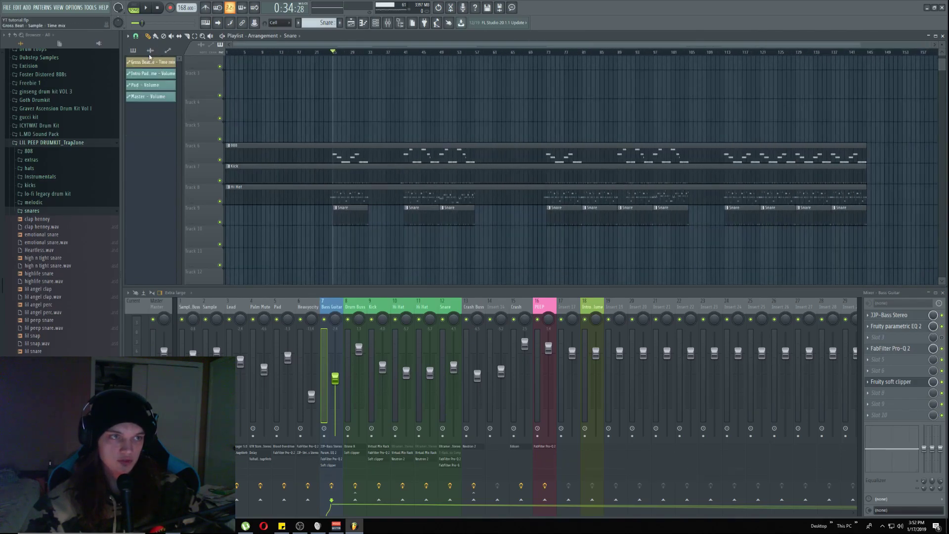
click(150, 50)
drag(188, 65, 267, 67)
scroll(267, 74, up, 2)
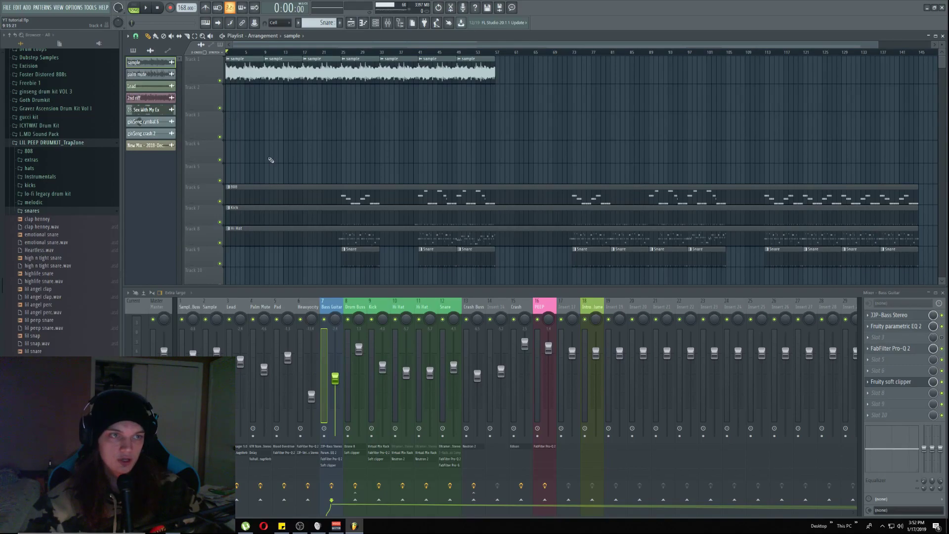
scroll(269, 159, up, 3)
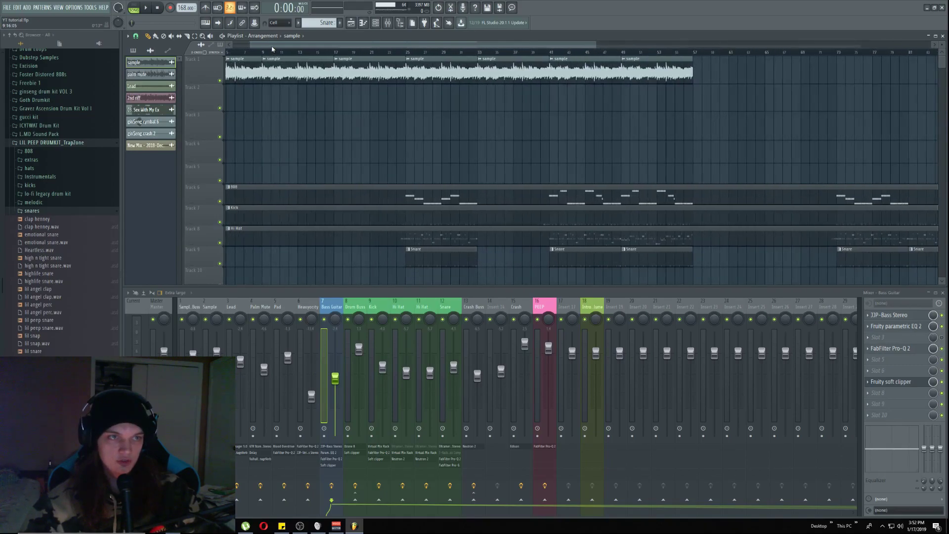
drag(274, 47, 228, 45)
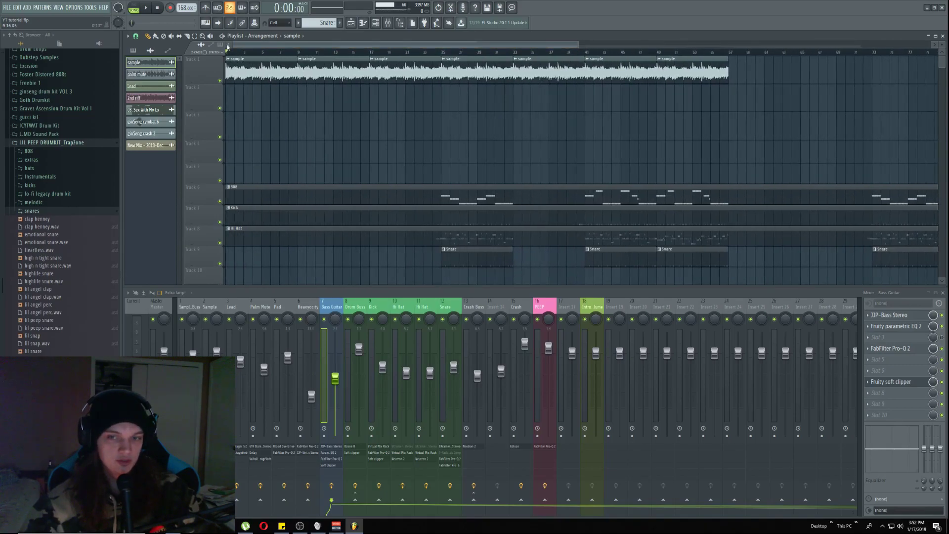
Show Gross Beat's 1/2 Speed preset on the Sample mixer track, then enable the effect in its slot
click(213, 307)
click(911, 386)
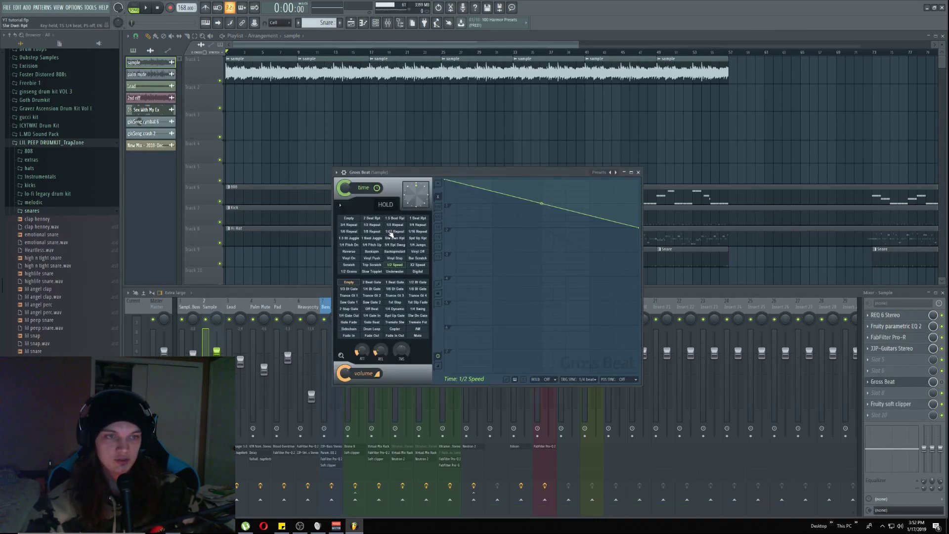
drag(459, 177, 445, 171)
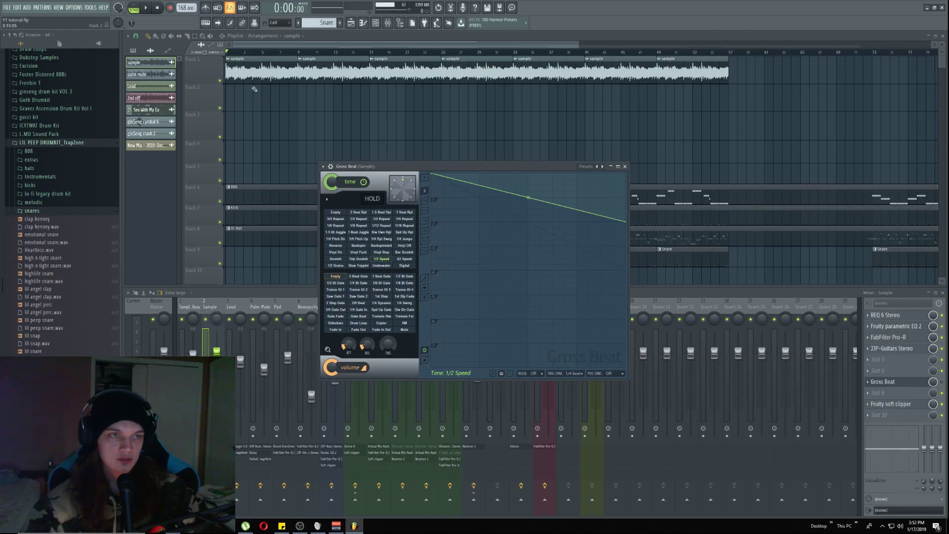
scroll(268, 85, up, 3)
drag(271, 46, 222, 49)
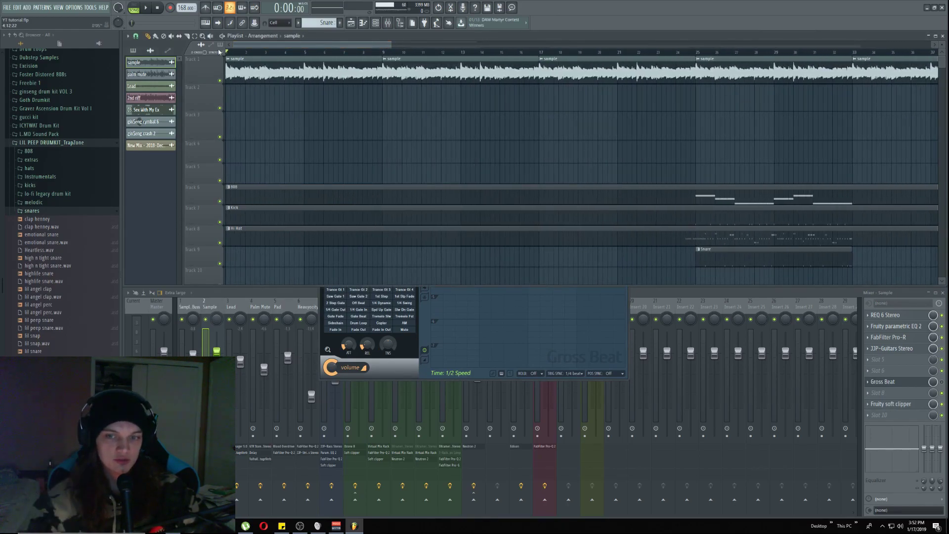
click(943, 382)
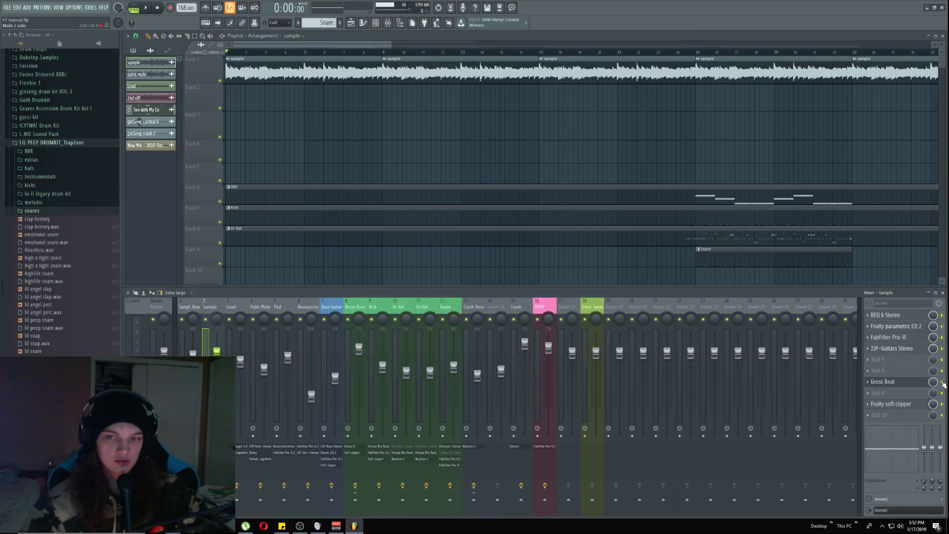
Show the option for creating an automation clip from Gross Beat's mix level, then close the effect's window
click(168, 50)
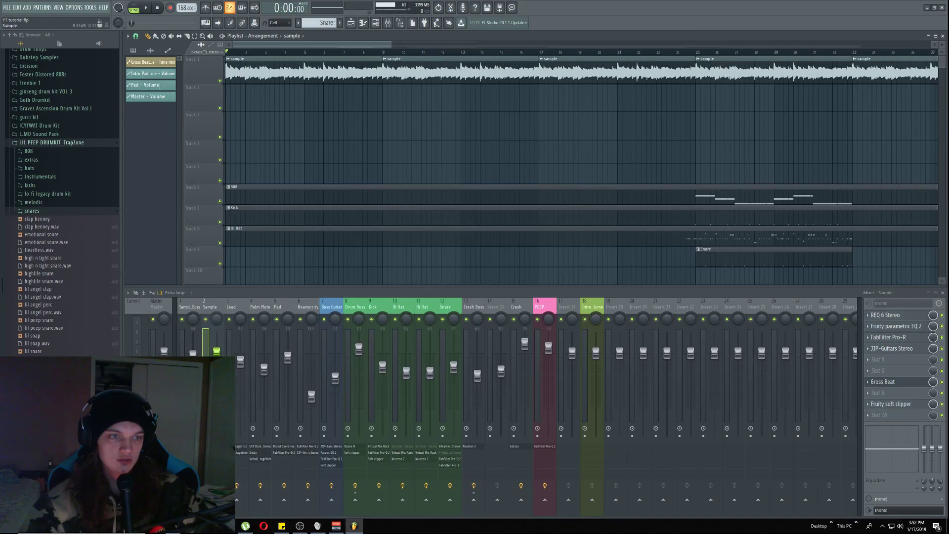
click(907, 385)
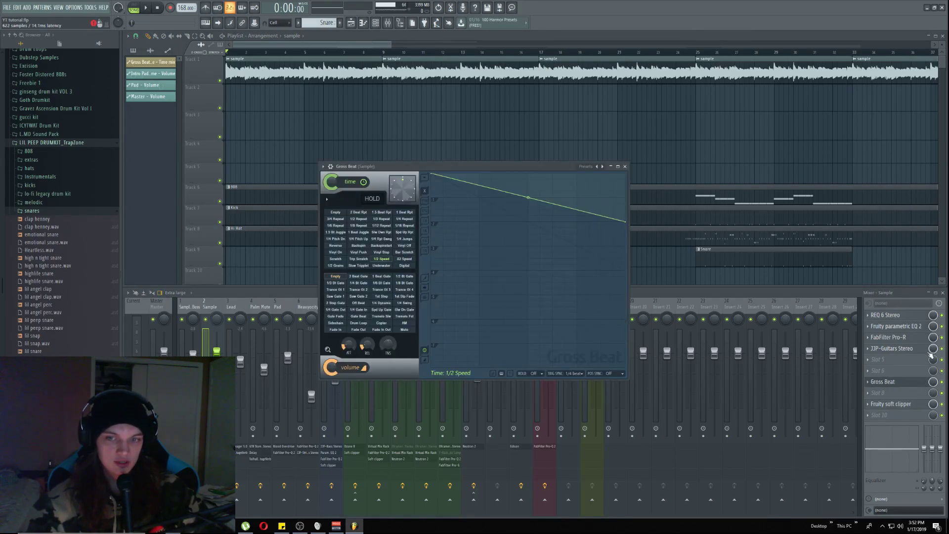
right_click(933, 383)
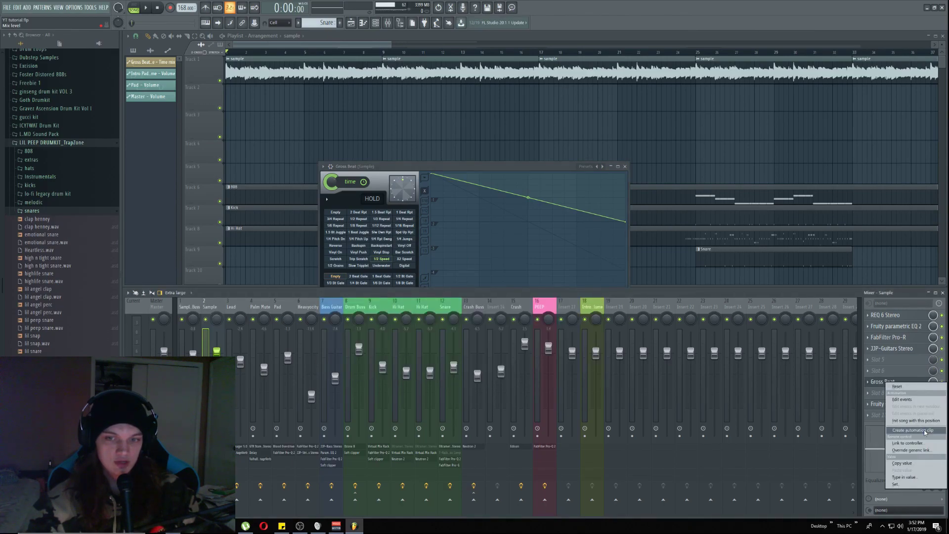
click(625, 167)
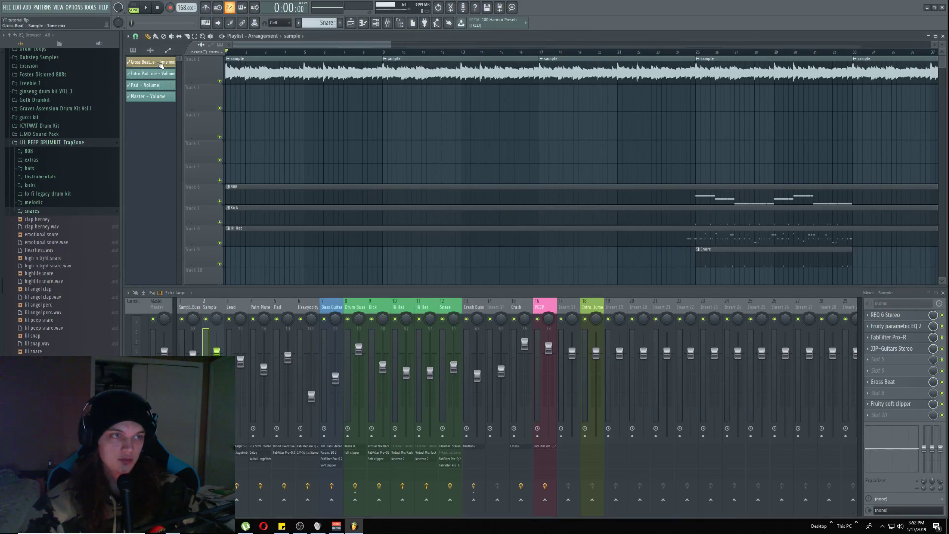
Place the Gross Beat time mix automation clip at the start of track 3 and enlarge that track
drag(161, 66, 257, 120)
scroll(292, 73, up, 2)
click(486, 103)
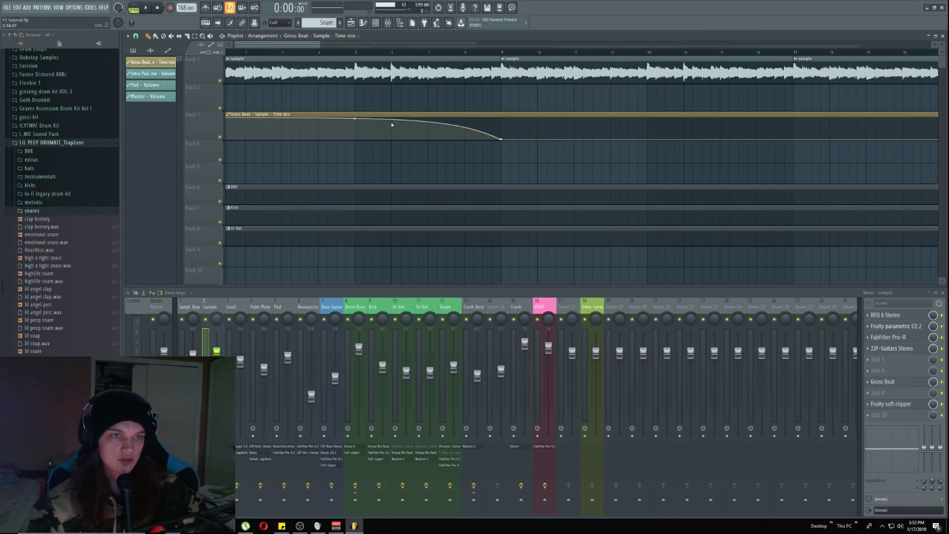
drag(501, 136, 505, 115)
drag(216, 140, 289, 246)
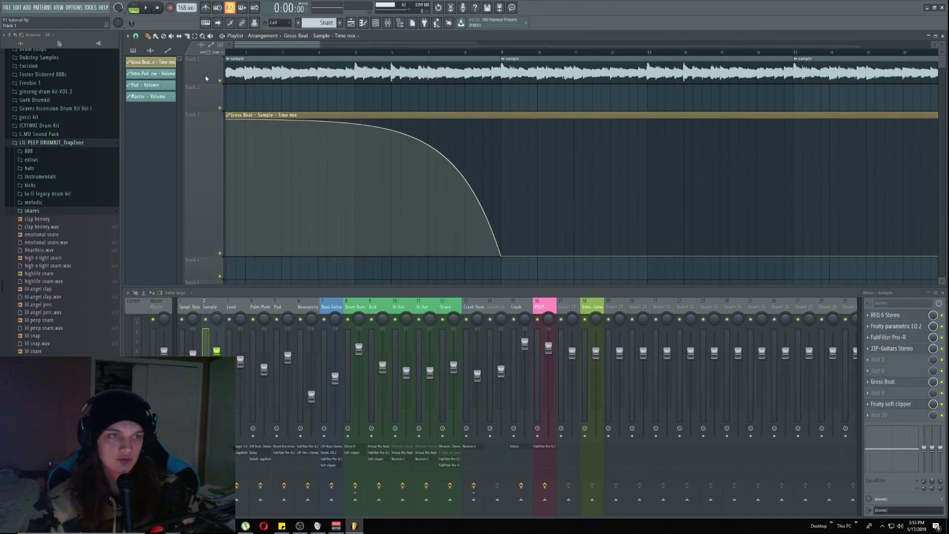
Play only the sample and Gross Beat automation tracks past bar 9, stop, and shrink track 3 back down
right_click(221, 82)
click(220, 253)
key(space)
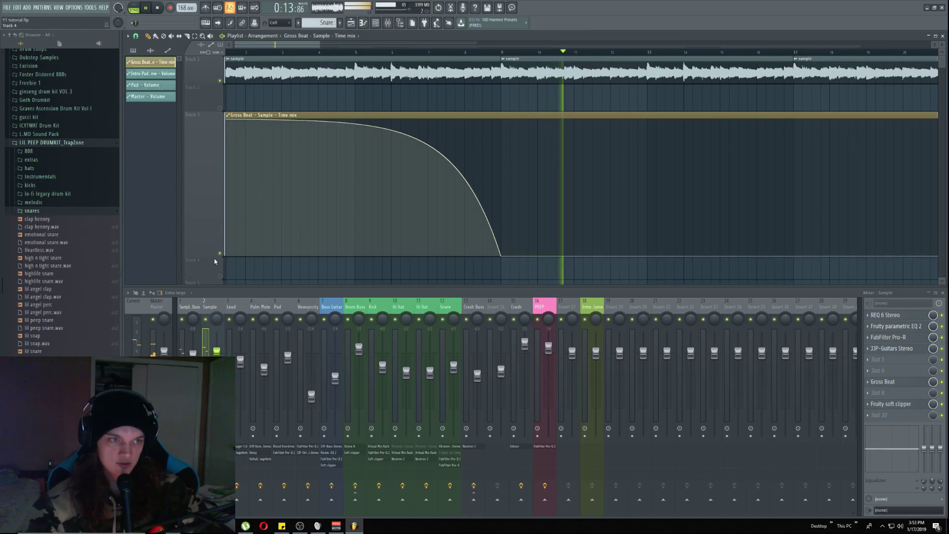
key(space)
drag(214, 256, 217, 142)
scroll(345, 153, down, 3)
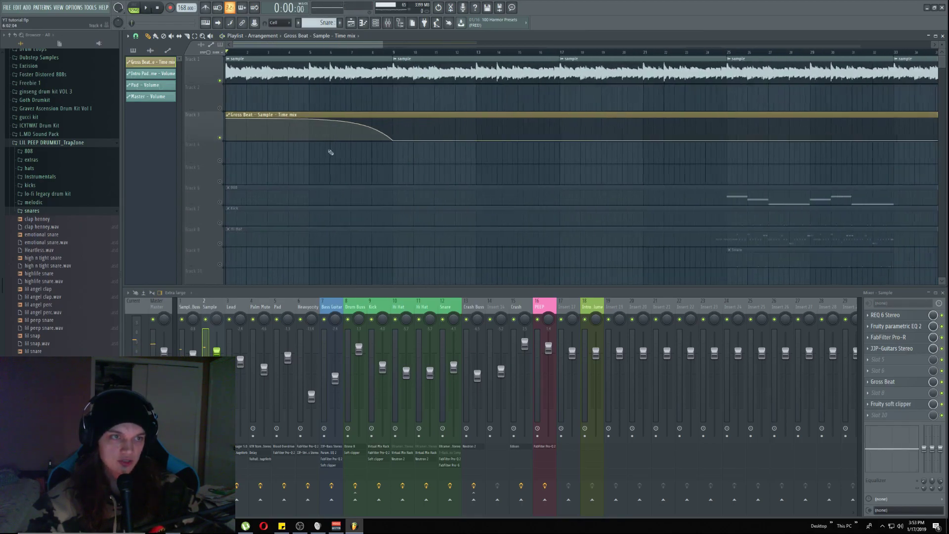
Turn all playlist tracks back on and remove the automation clip from track 3
right_click(220, 139)
scroll(285, 129, down, 6)
scroll(284, 129, down, 5)
scroll(284, 126, up, 4)
drag(285, 92, 246, 235)
scroll(242, 156, up, 2)
scroll(237, 159, up, 2)
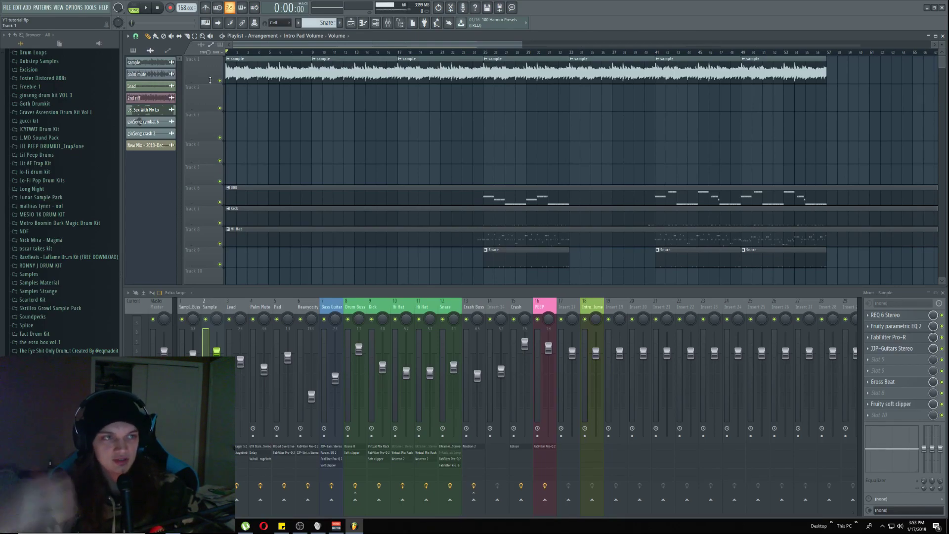
Place the Intro Pad pattern at the start of track 2 and play it with the sample
click(133, 51)
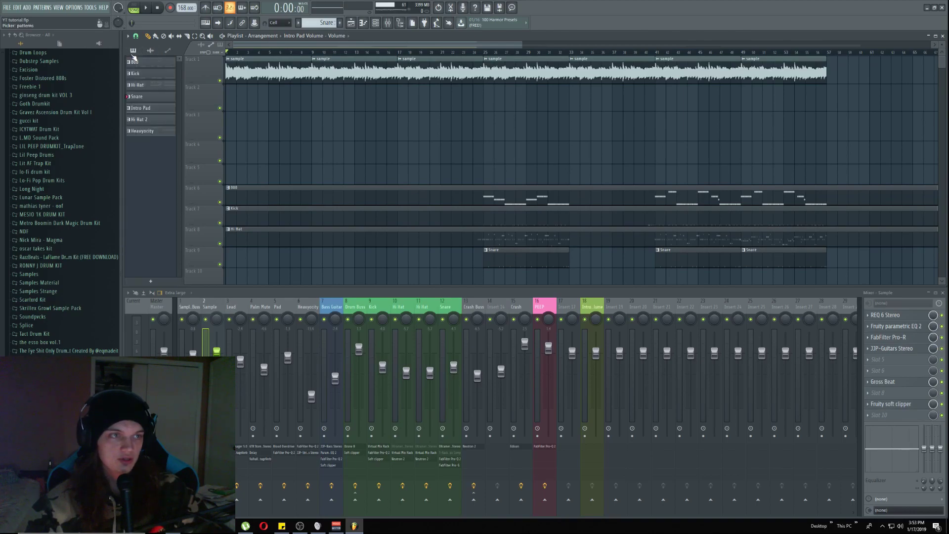
drag(226, 93, 251, 93)
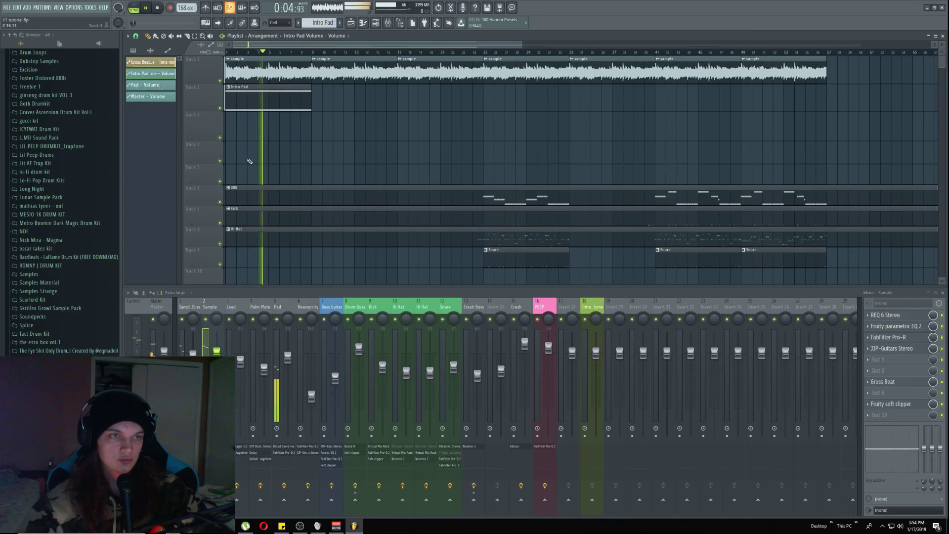
scroll(248, 163, up, 3)
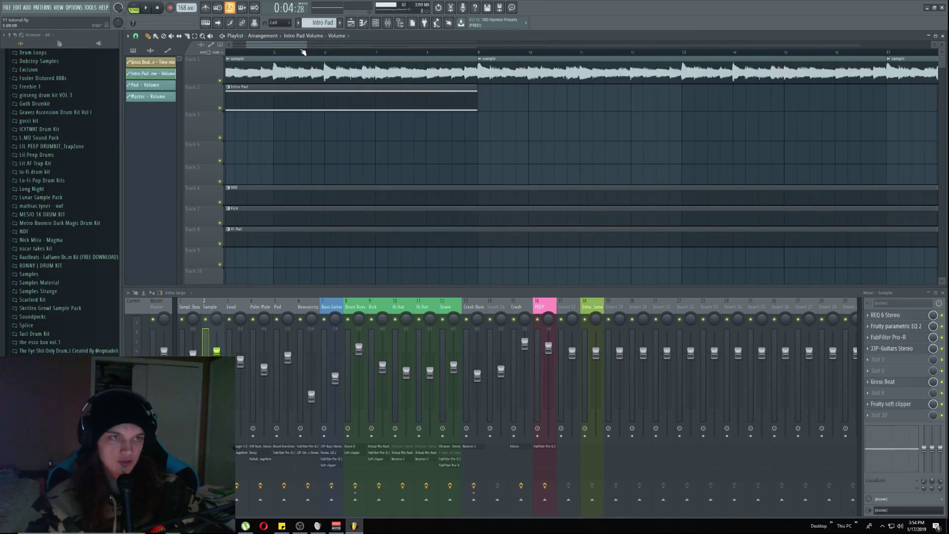
drag(303, 47, 229, 56)
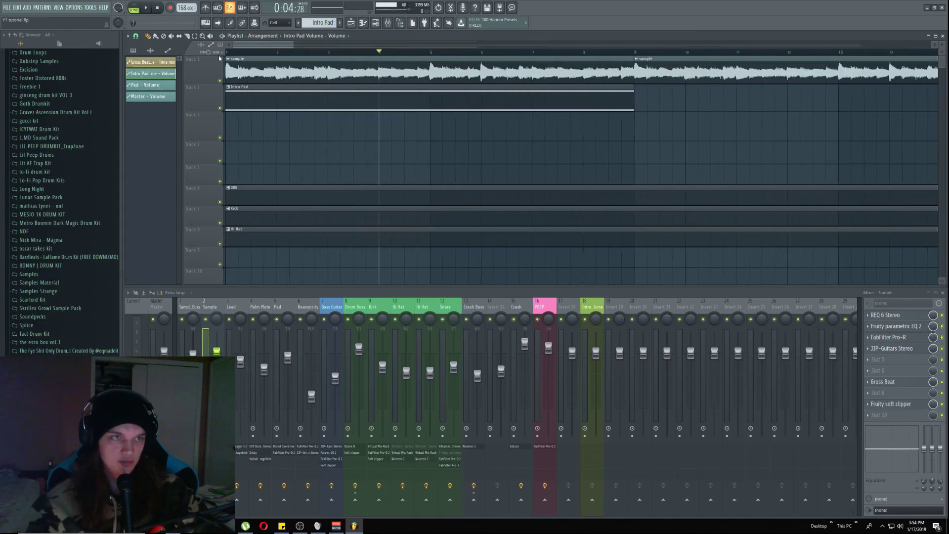
Place the Intro Pad Volume automation clip on track 3 and review its curve and the Pad fader's automation clip option
drag(170, 73, 228, 127)
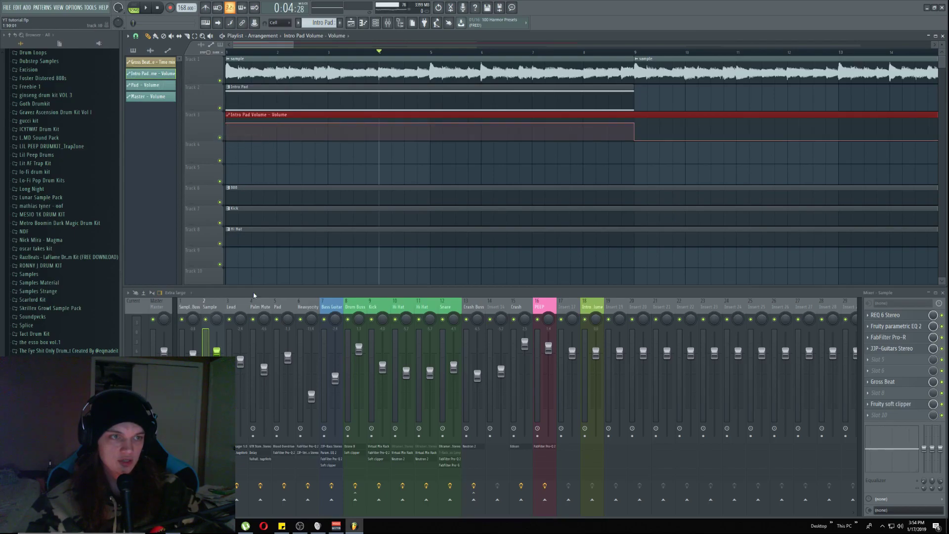
click(281, 307)
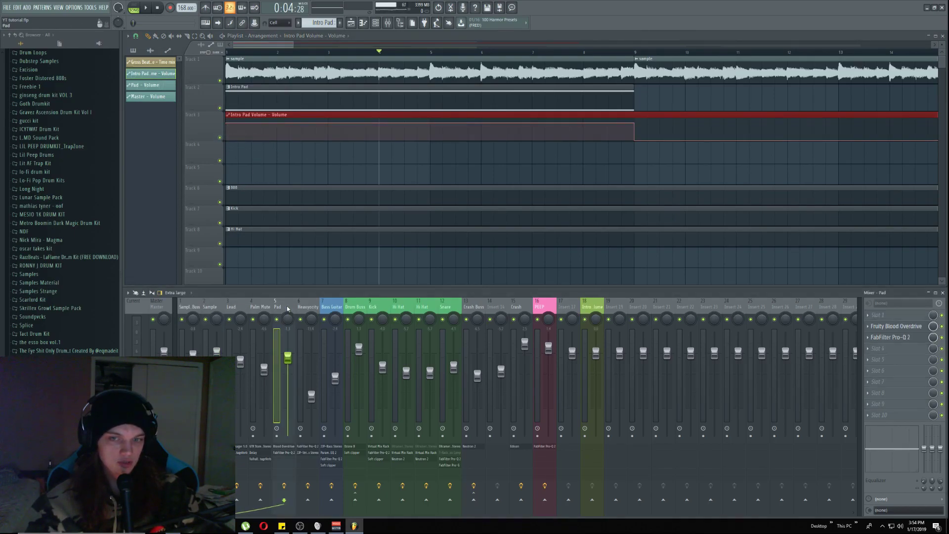
right_click(289, 360)
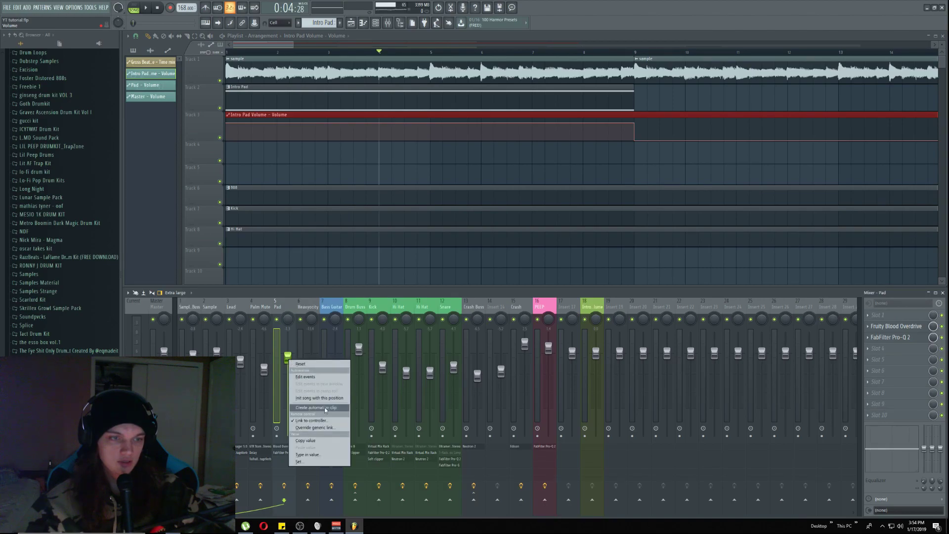
click(484, 292)
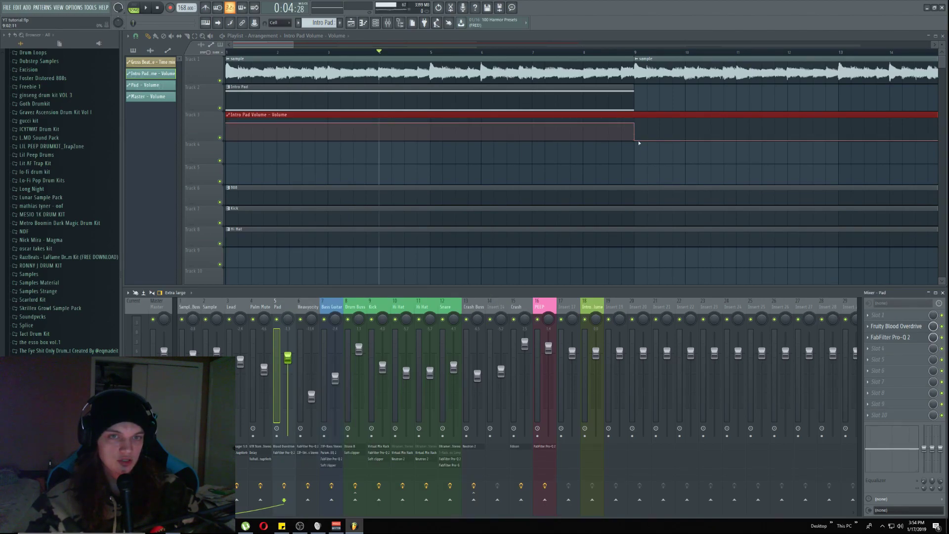
scroll(642, 144, down, 5)
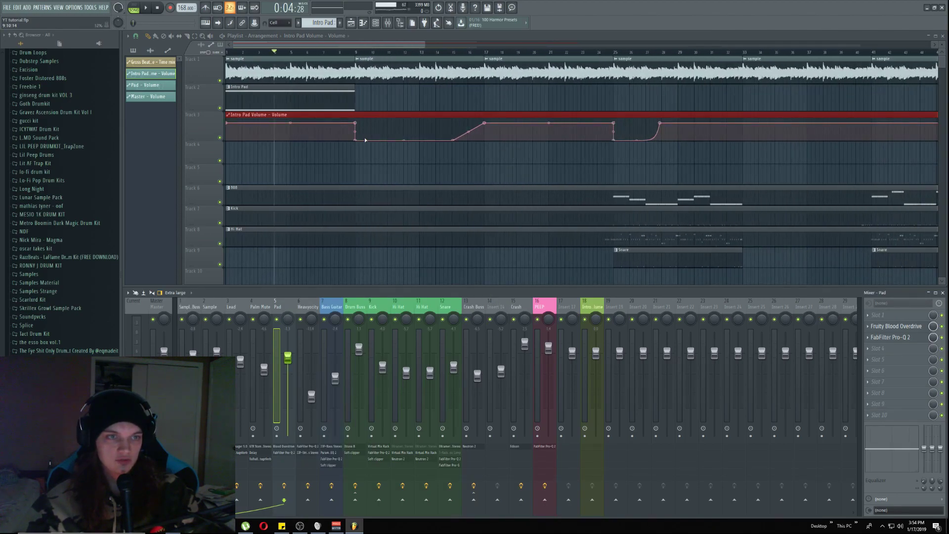
scroll(355, 129, up, 8)
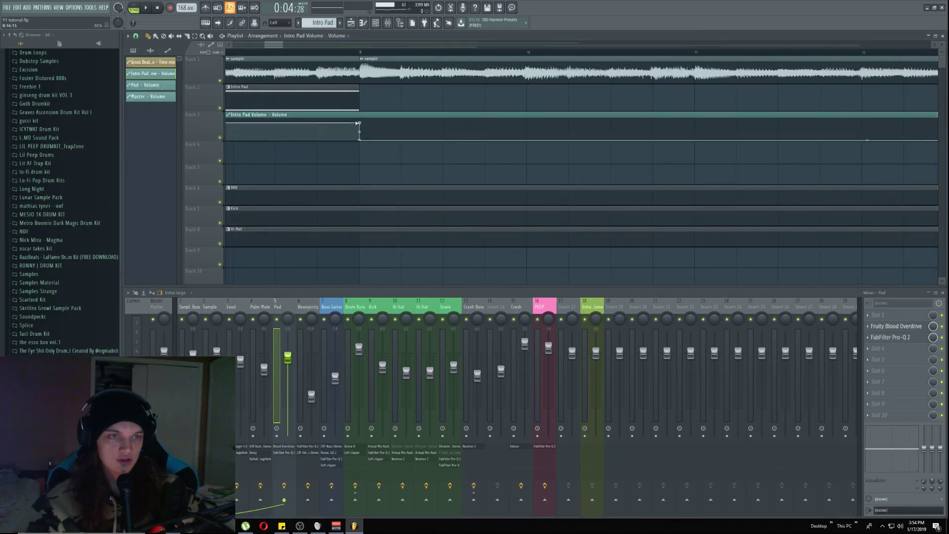
Use the Pad - Volume automation clip on track 3 instead and play the intro past bar 9
key(space)
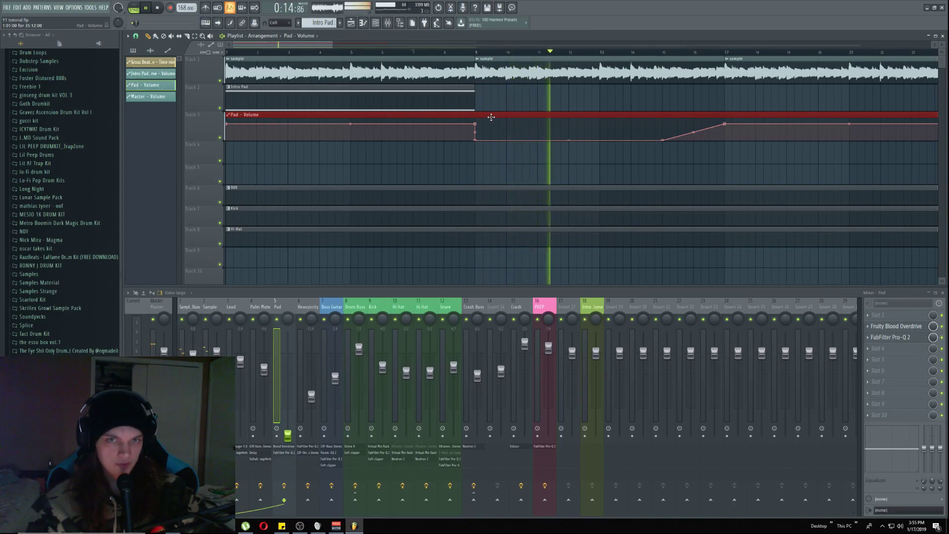
scroll(490, 159, down, 2)
scroll(491, 159, down, 2)
key(space)
Repeat the Intro Pad pattern on track 2 at bars 9 and 17
click(404, 92)
drag(475, 100, 470, 100)
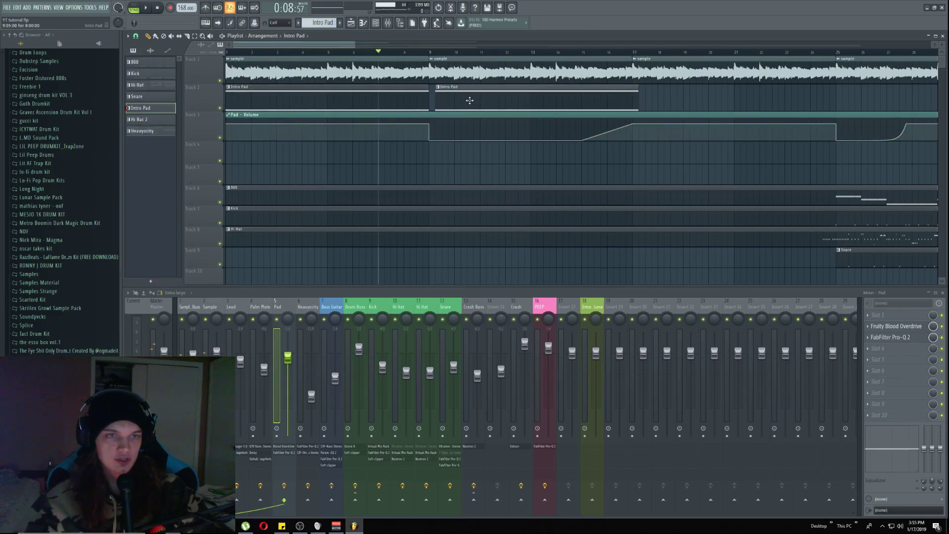
click(644, 98)
Play the intro and examine how the Pad volume automation shapes the pad between bars 9 and 17
key(space)
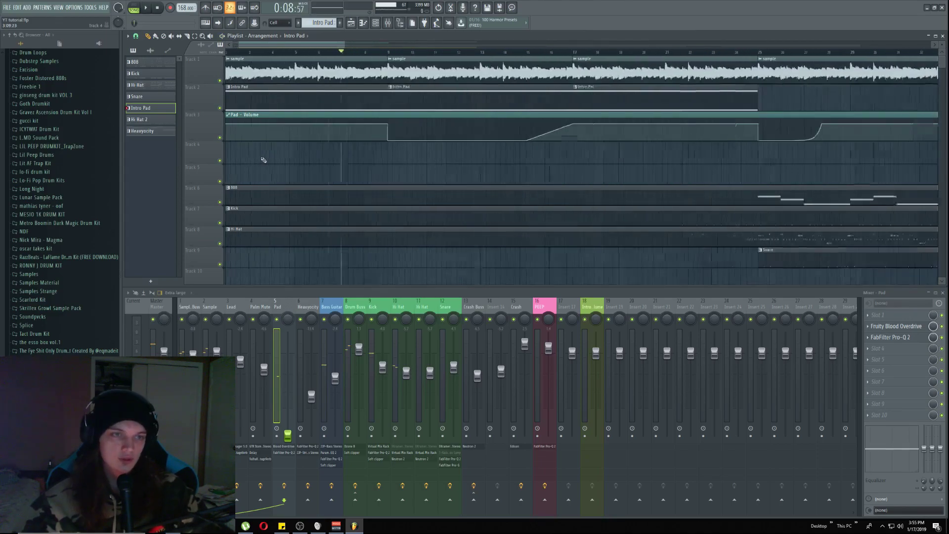
scroll(262, 159, up, 1)
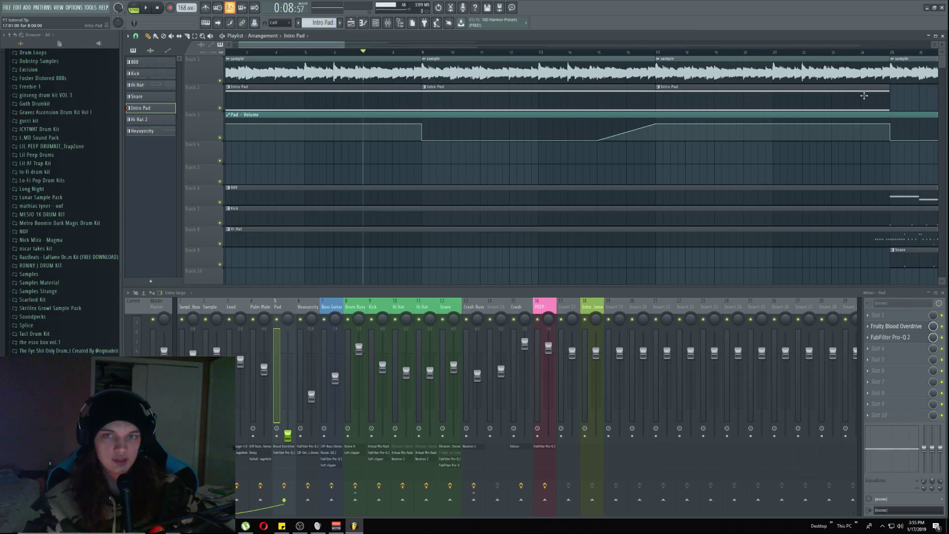
scroll(405, 114, up, 2)
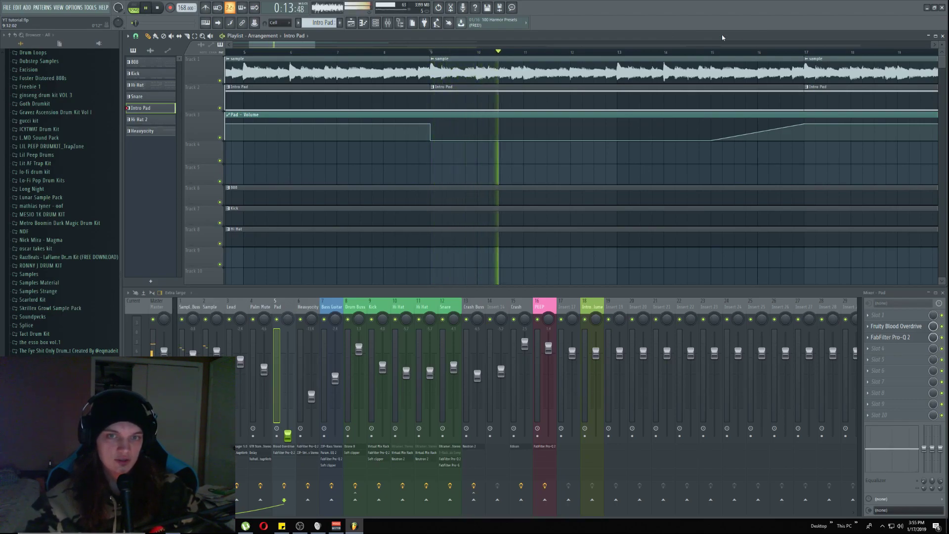
scroll(713, 55, up, 3)
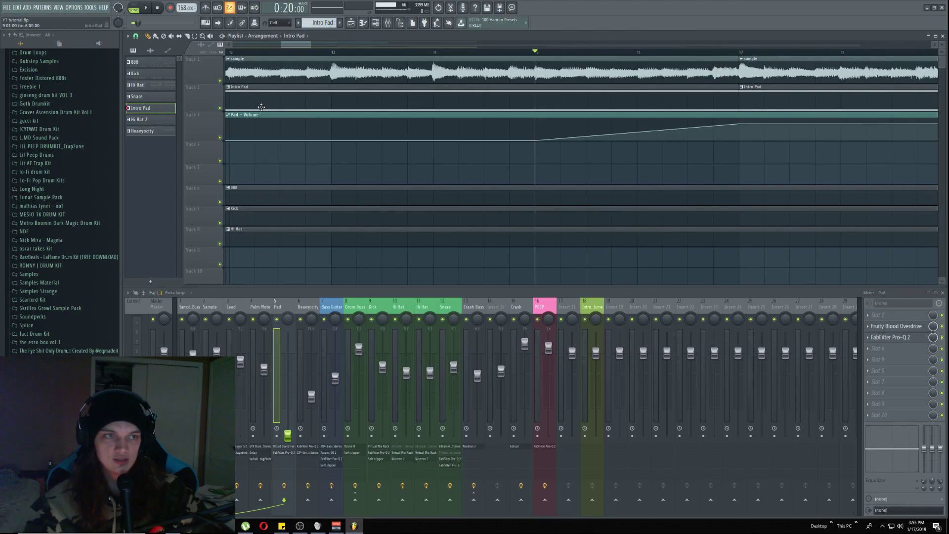
Play the pad's fade-in from bar 15 with only the Intro Pad and Pad - Volume tracks audible, finishing with all tracks unmuted
right_click(221, 108)
key(space)
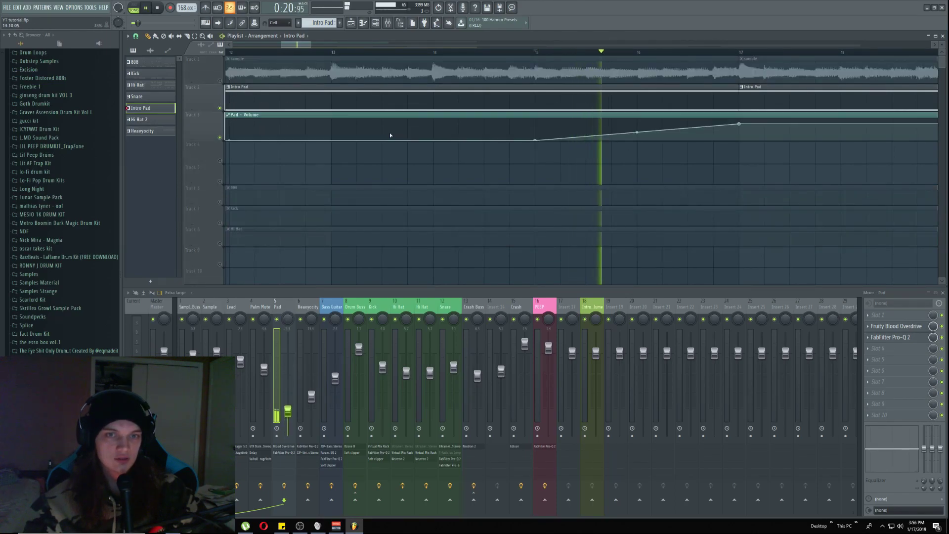
right_click(220, 81)
right_click(220, 81)
scroll(613, 132, down, 5)
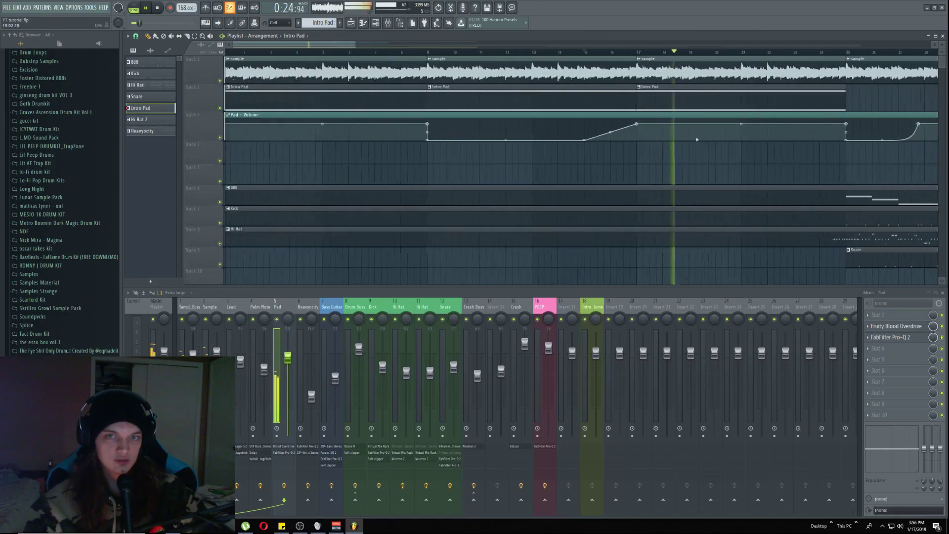
Move the Pad - Volume automation clip from track 3 down to track 12
scroll(717, 133, right, 4)
scroll(742, 129, up, 2)
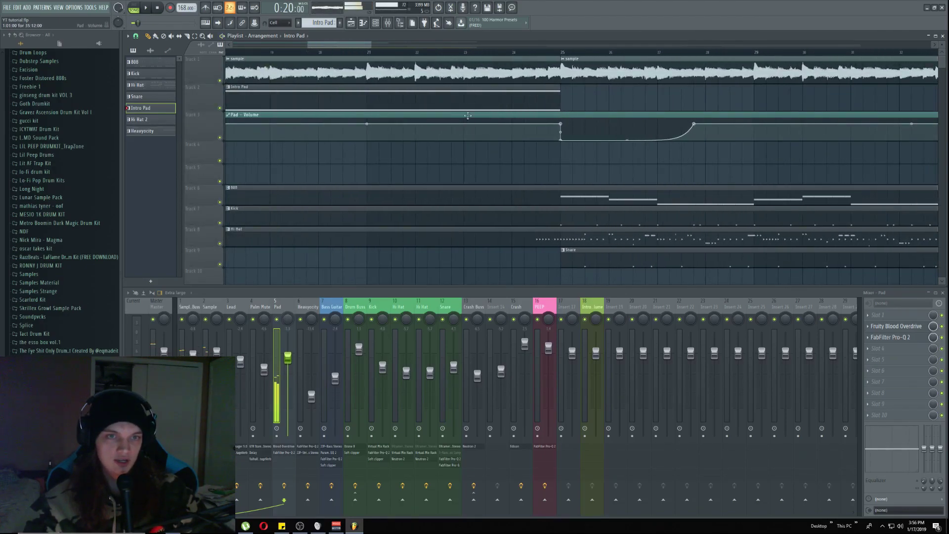
scroll(490, 120, down, 6)
scroll(350, 79, down, 2)
scroll(326, 123, down, 3)
drag(349, 71, 316, 141)
scroll(307, 119, up, 4)
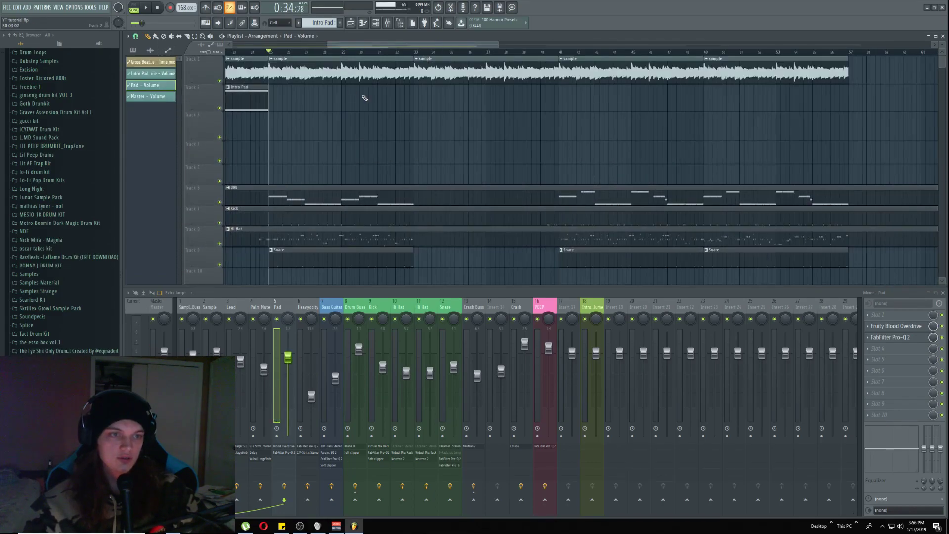
Play the drums and sample from bar 25 while reviewing the available patterns and audio clips
scroll(364, 98, down, 3)
scroll(364, 98, up, 3)
key(space)
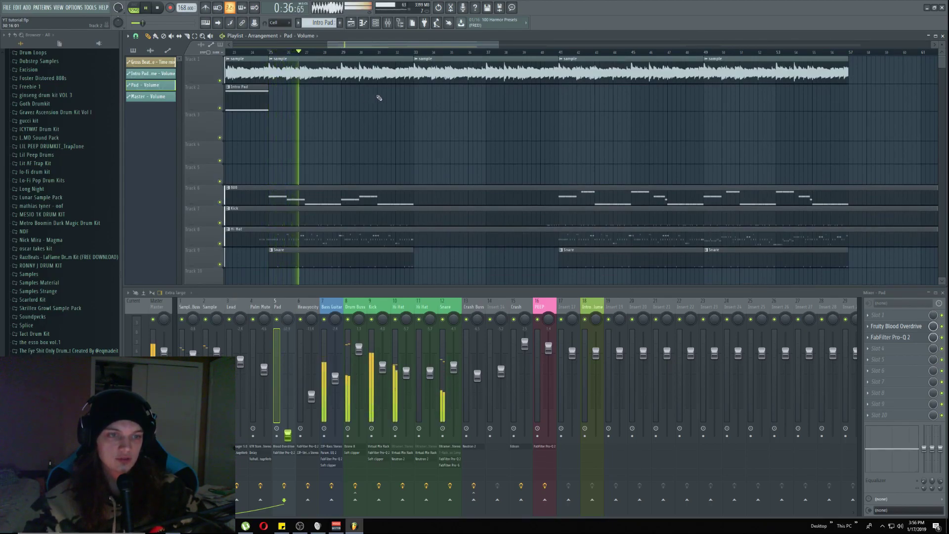
drag(350, 45, 300, 46)
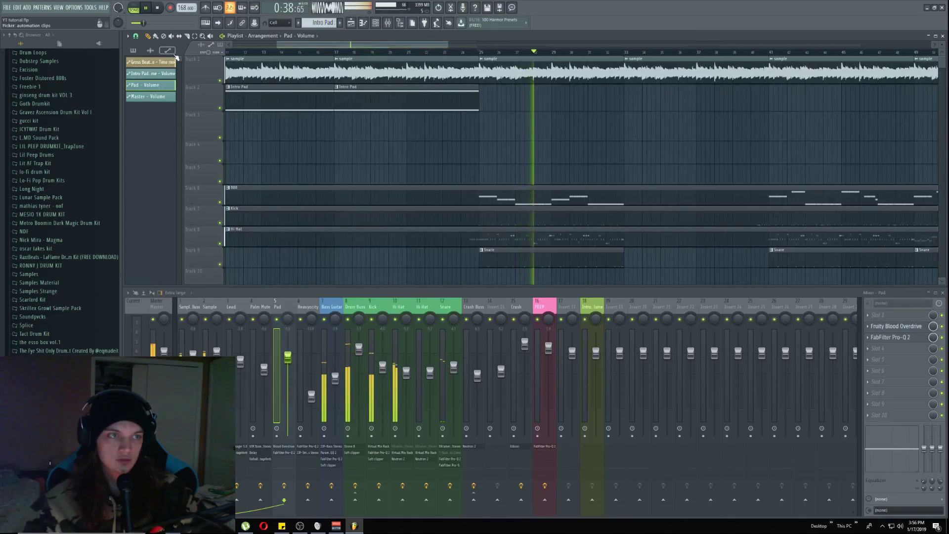
click(133, 50)
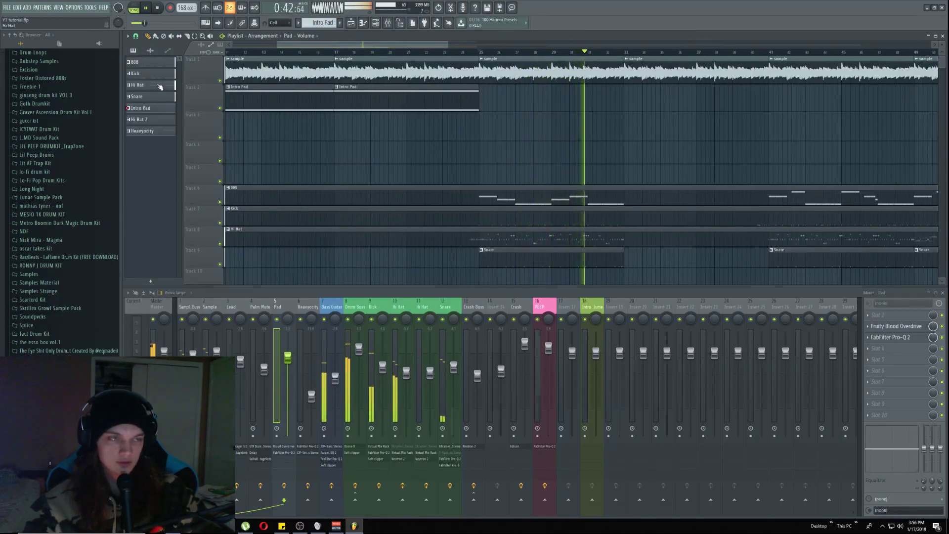
click(151, 50)
click(156, 52)
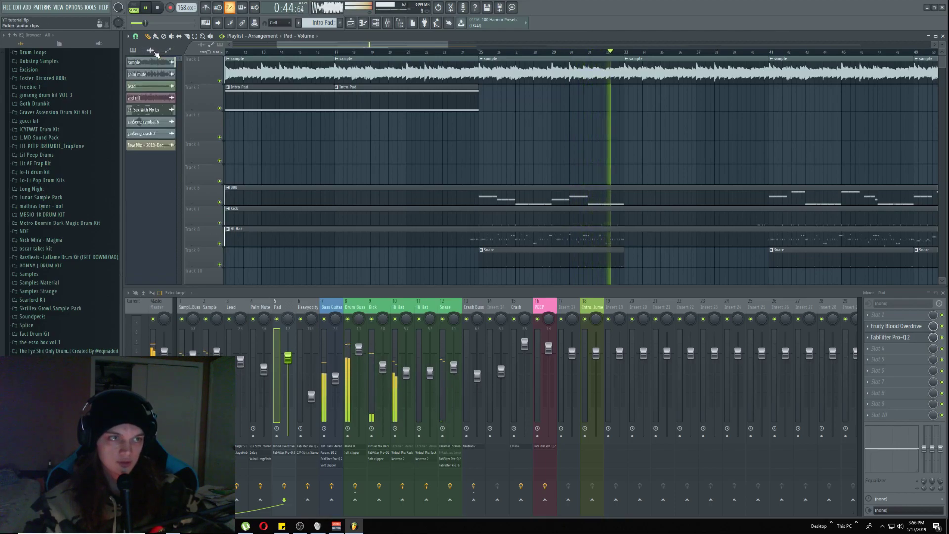
key(space)
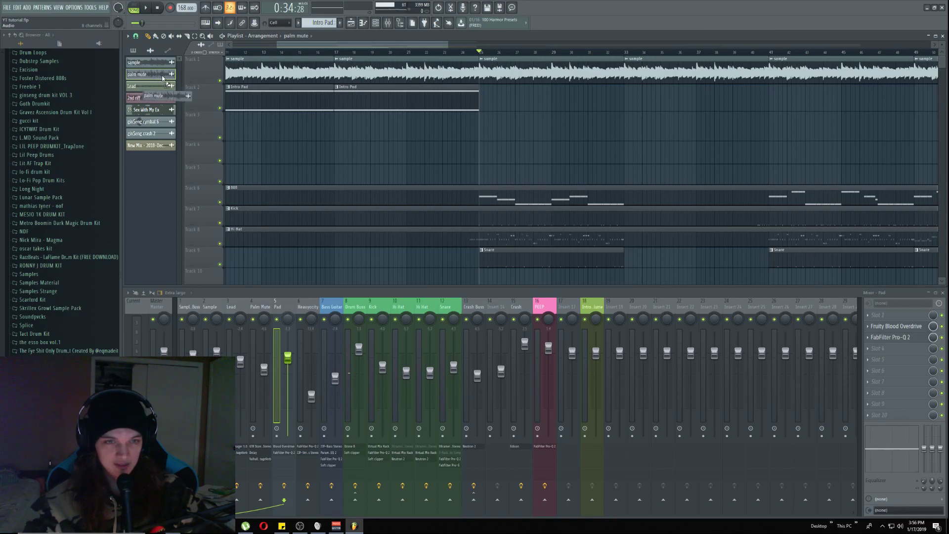
Place the 2nd riff audio clip on track 3 at bar 25 instead of palm mute and play it
drag(162, 78, 479, 135)
right_click(495, 126)
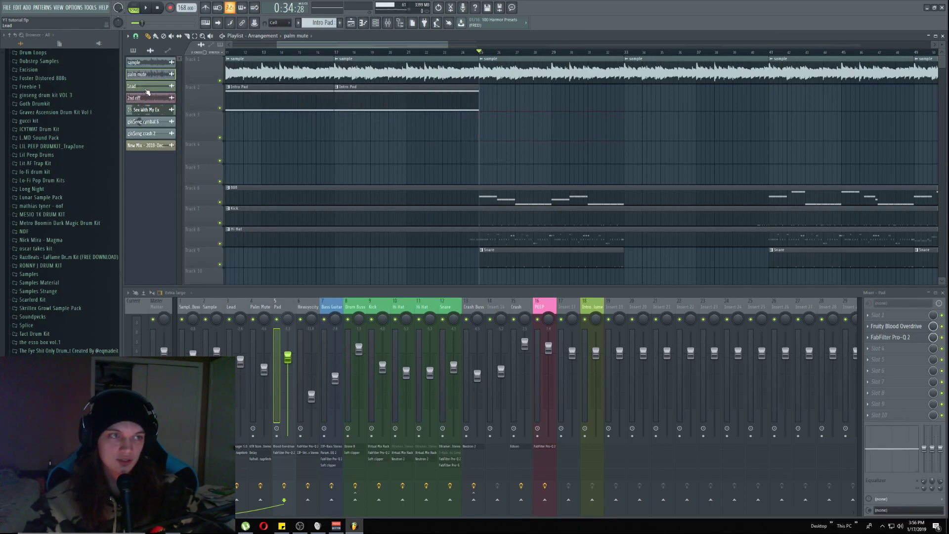
drag(146, 98, 504, 125)
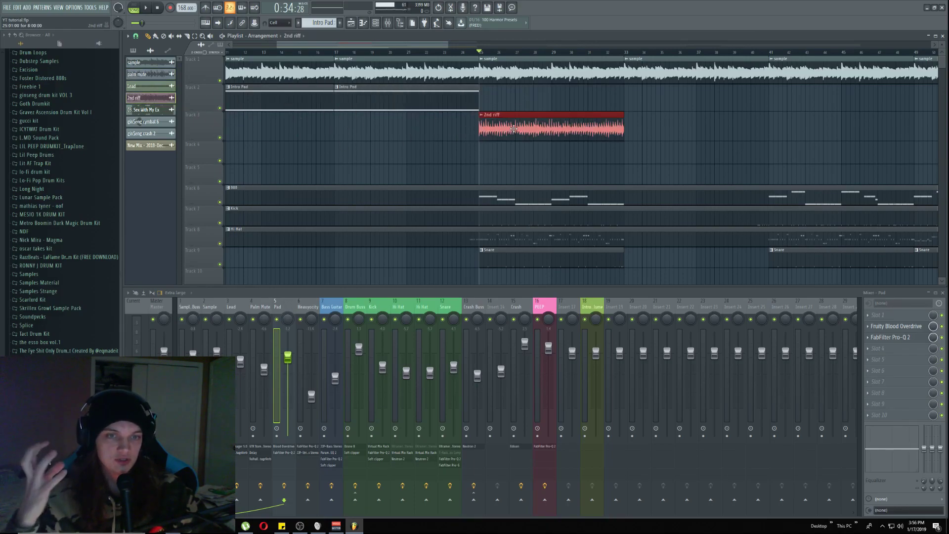
key(space)
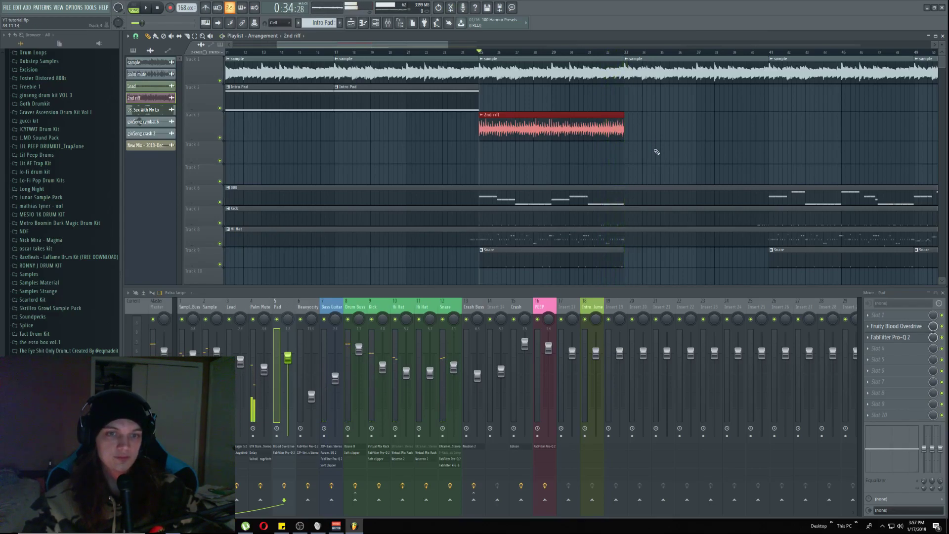
scroll(642, 153, down, 3)
scroll(614, 159, up, 3)
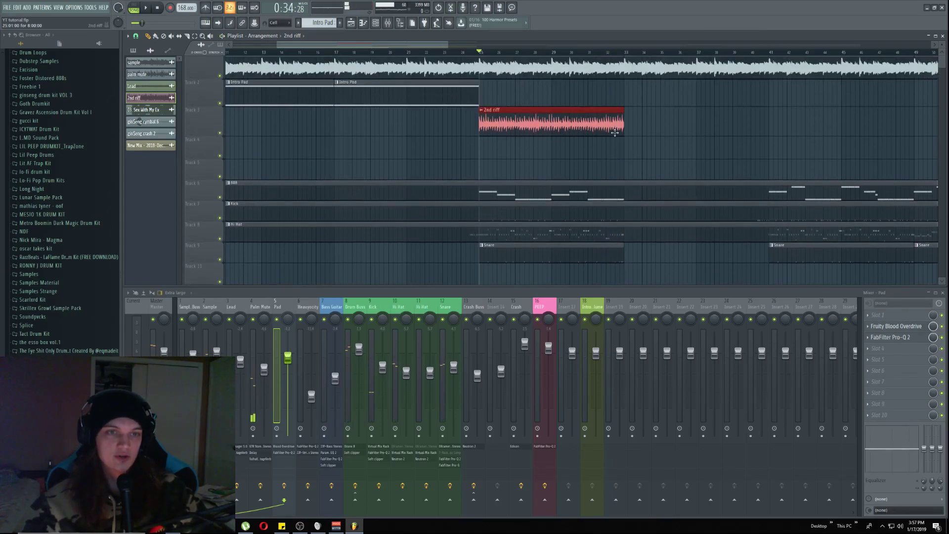
Compare playback from bar 25 without and with the 2nd riff clip by deleting it and undoing the deletion
right_click(547, 127)
key(space)
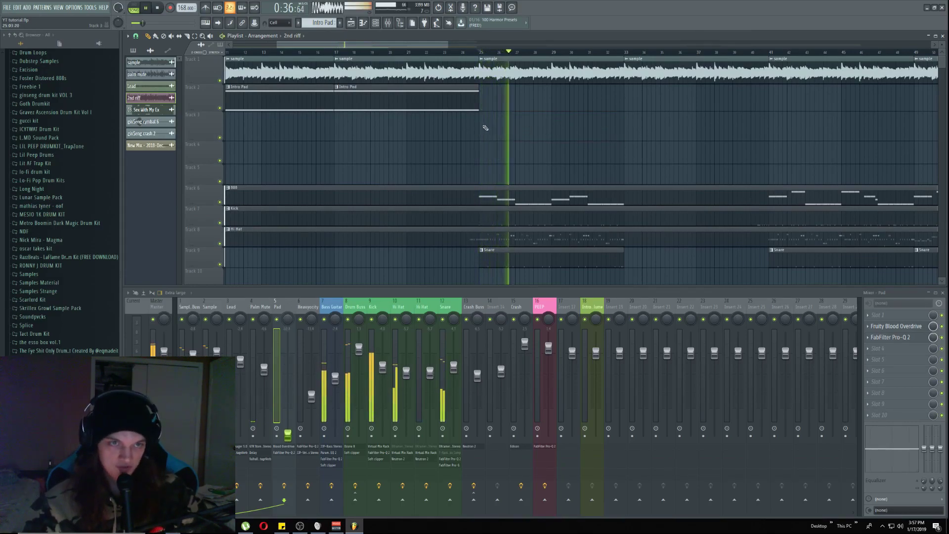
key(ctrl+z)
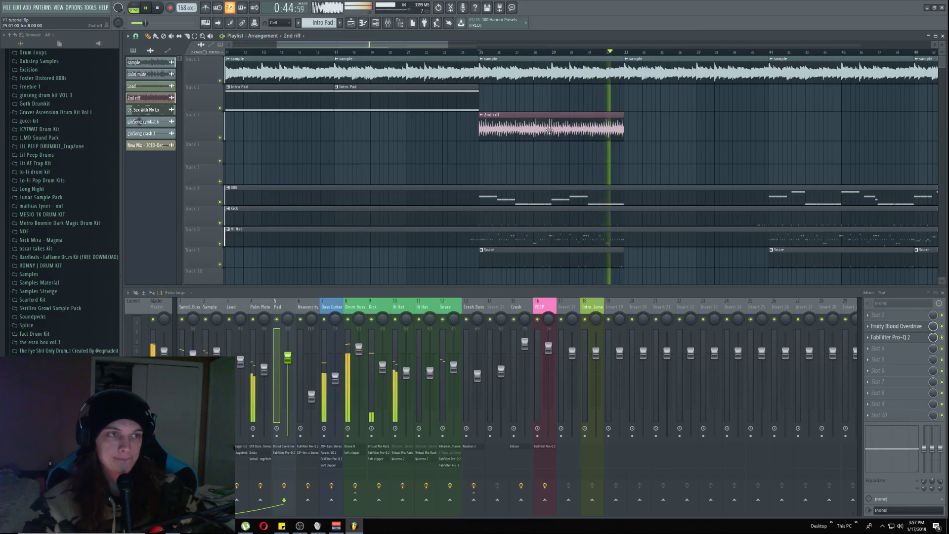
key(space)
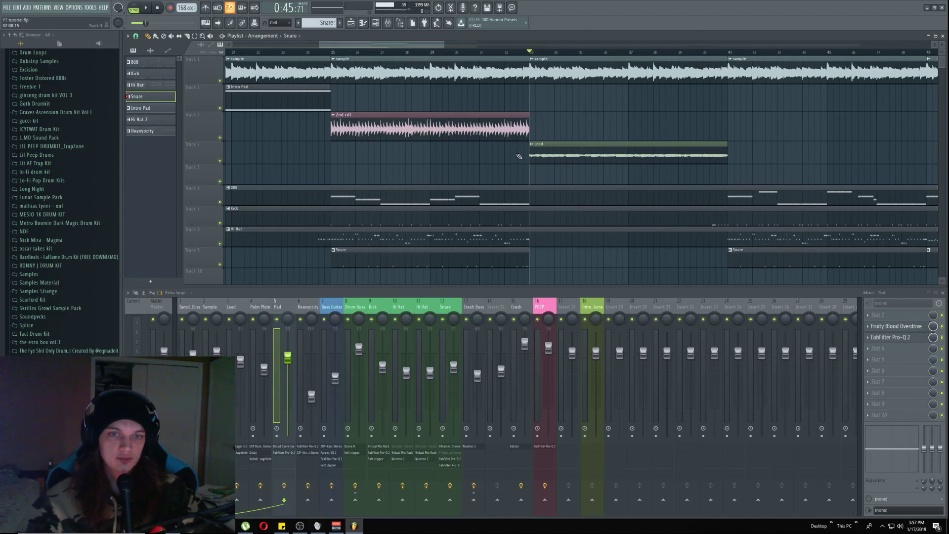
Try a copy of the 2nd riff clip on track 3 at bar 33, above the Lead clip
scroll(469, 94, up, 3)
click(441, 123)
click(474, 122)
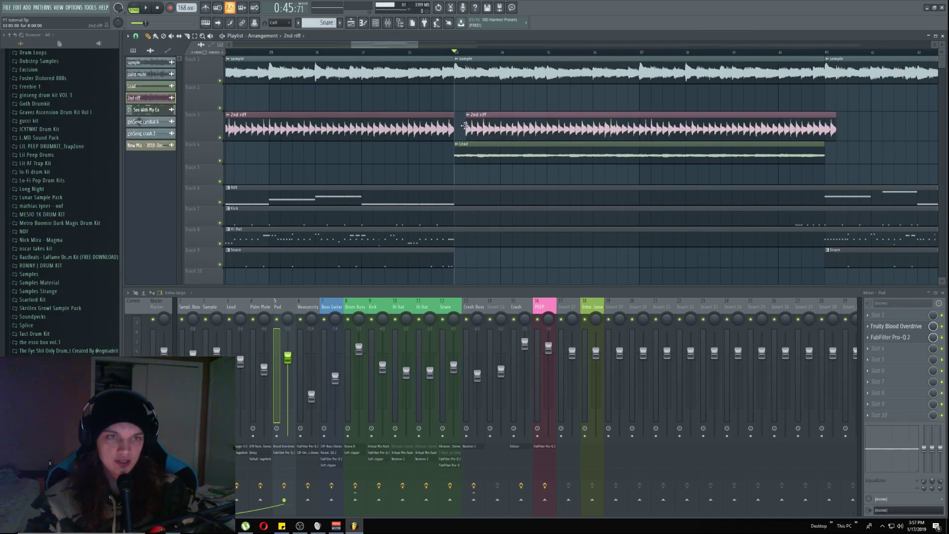
Replace the sample clip on track 1 at bar 33 with palm mute and clear the 2nd riff from that section
right_click(465, 68)
click(148, 74)
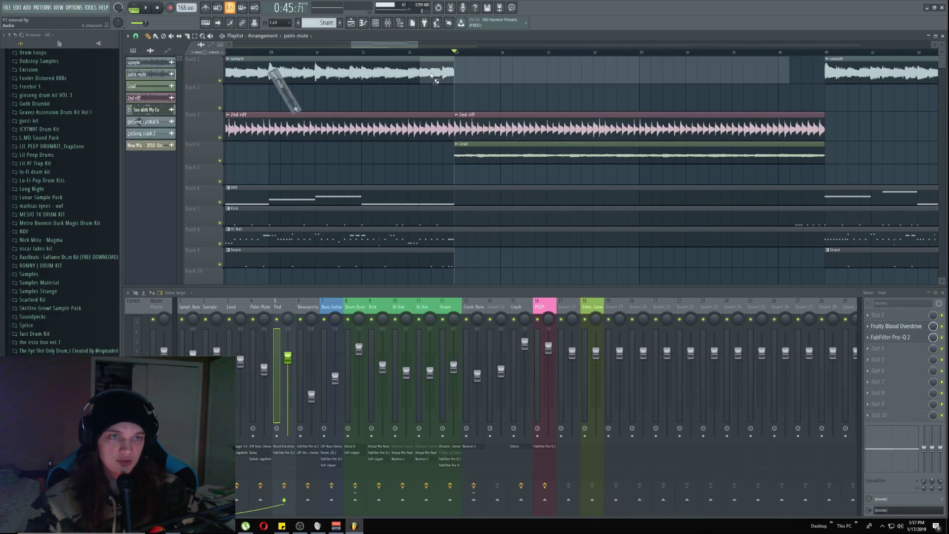
click(456, 71)
right_click(506, 128)
Play the palm mute and Lead section from bar 33 into the drums at bar 41
key(space)
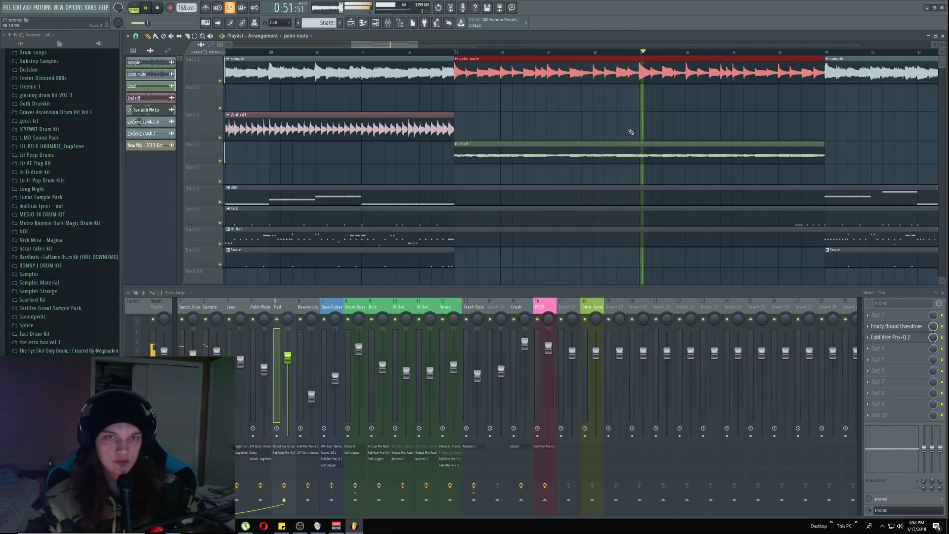
scroll(743, 133, down, 4)
scroll(732, 136, down, 1)
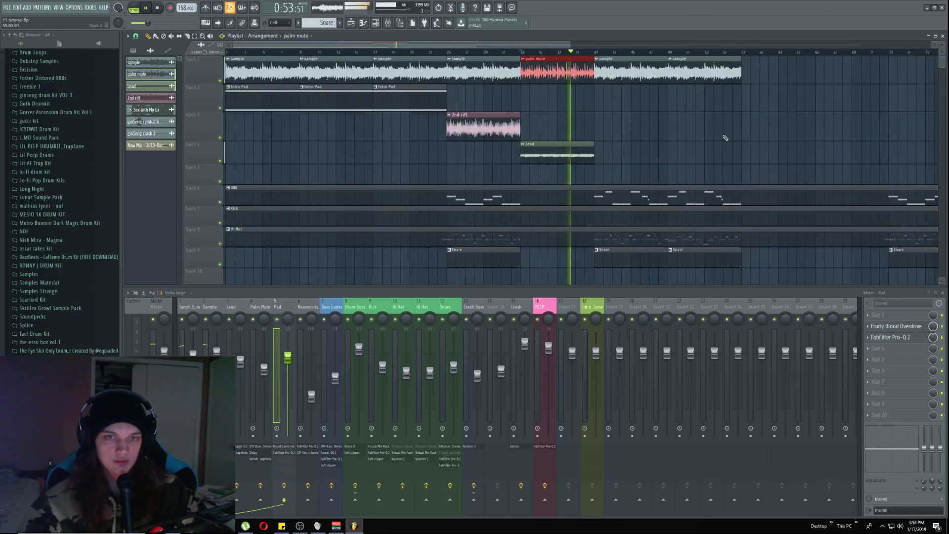
scroll(648, 131, up, 5)
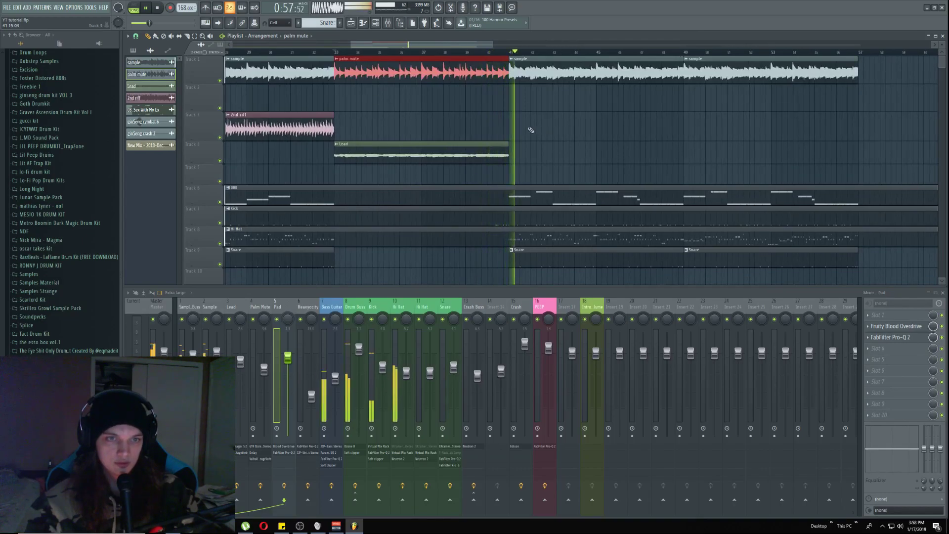
Stop playback and repeat the 2nd riff clip on track 3 at bars 41 and 49
key(space)
key(ctrl+alt+z)
key(ctrl+alt+z)
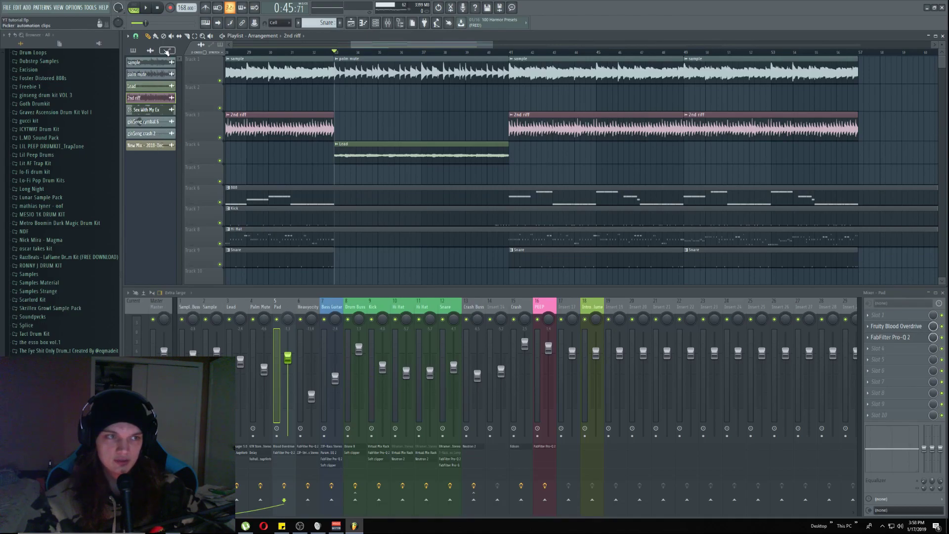
Place the Heavyocity pattern on track 5 at bar 33 and play through the following 2nd riff section
click(133, 51)
drag(149, 133, 339, 173)
key(space)
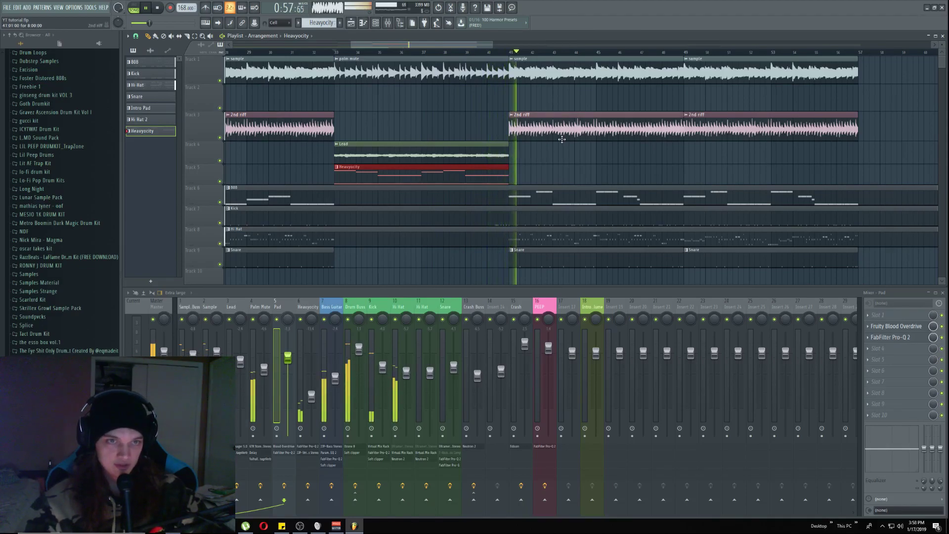
scroll(629, 171, down, 6)
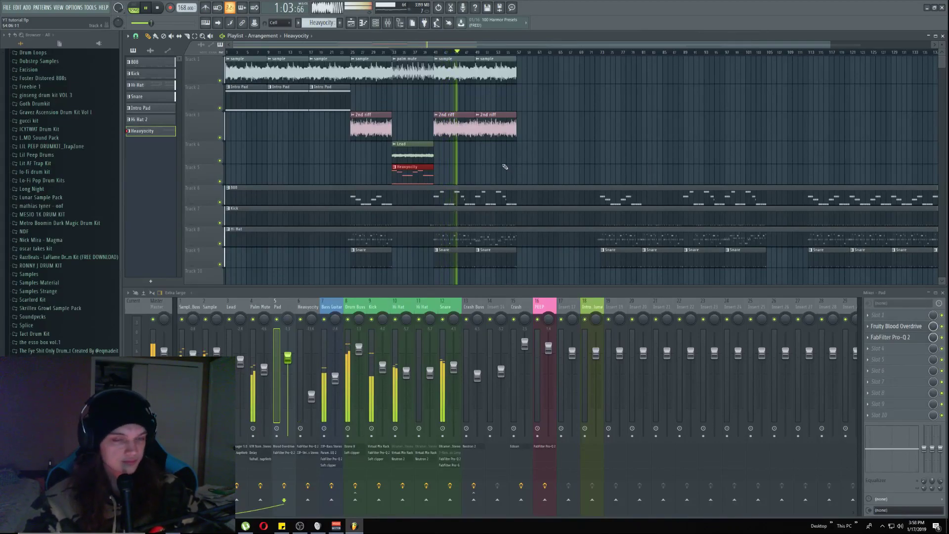
scroll(514, 165, up, 2)
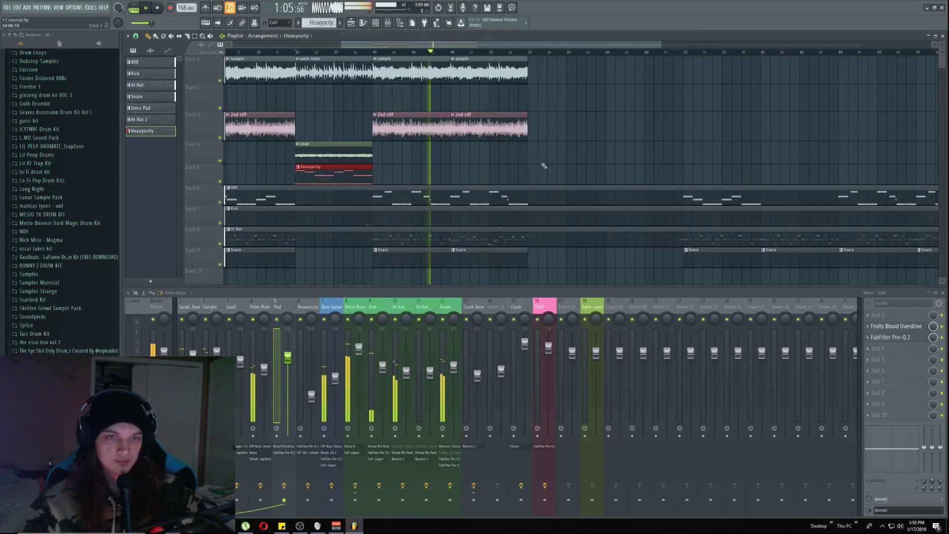
Try repeating the Snare pattern on track 9 at bars 57 and 65 during playback
click(515, 259)
click(545, 258)
click(636, 258)
scroll(544, 173, down, 3)
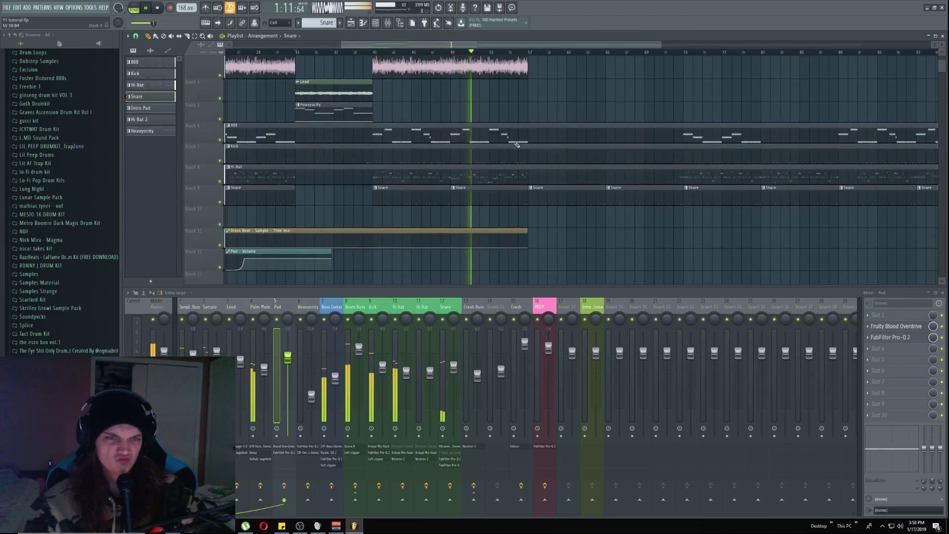
scroll(580, 103, down, 2)
scroll(583, 101, up, 3)
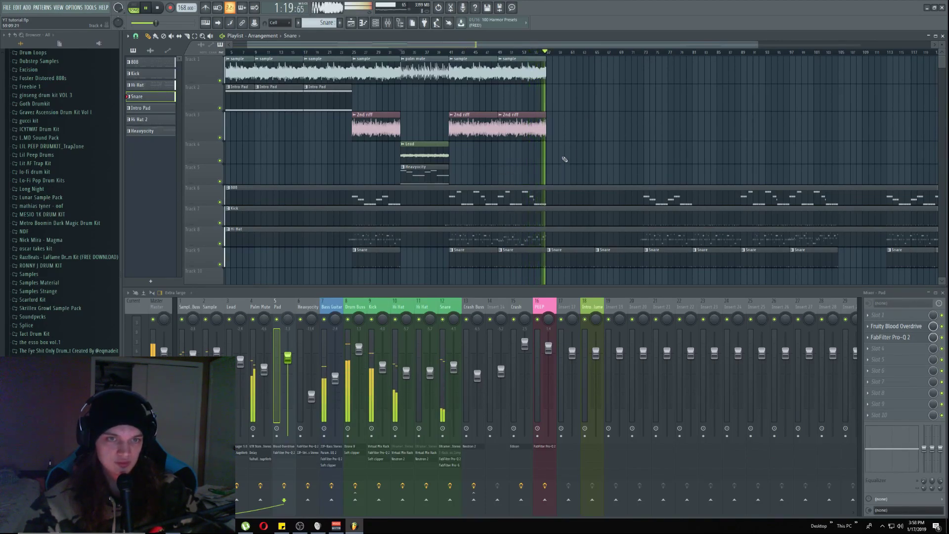
Fill bars 57 to 73 with palm mute and Lead clips and put the Hi Hat 2 pattern on track 9 at bar 57
key(space)
scroll(567, 130, up, 3)
scroll(349, 139, down, 1)
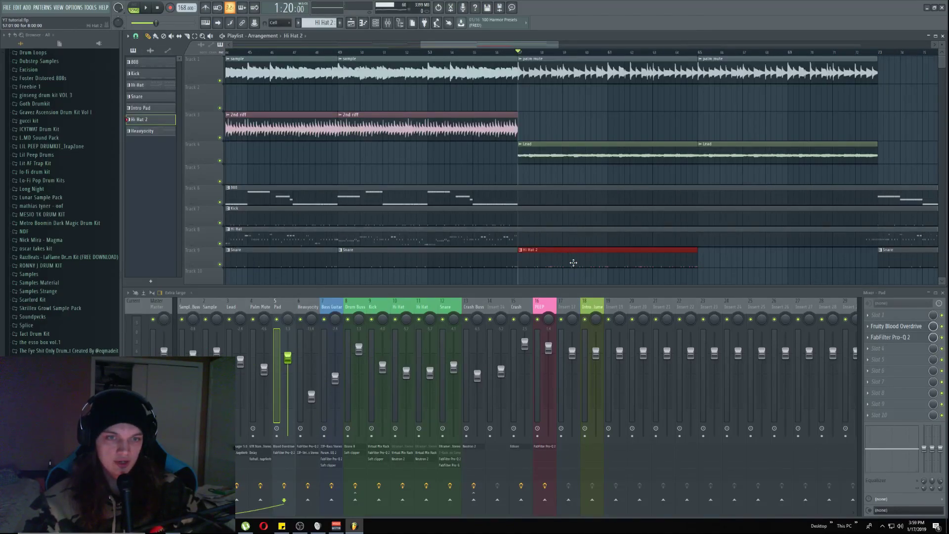
scroll(575, 263, down, 4)
scroll(610, 212, up, 4)
Examine the Hat (6) channel of the Hi Hat 2 pattern and where its sample file is stored, closing its windows
click(375, 23)
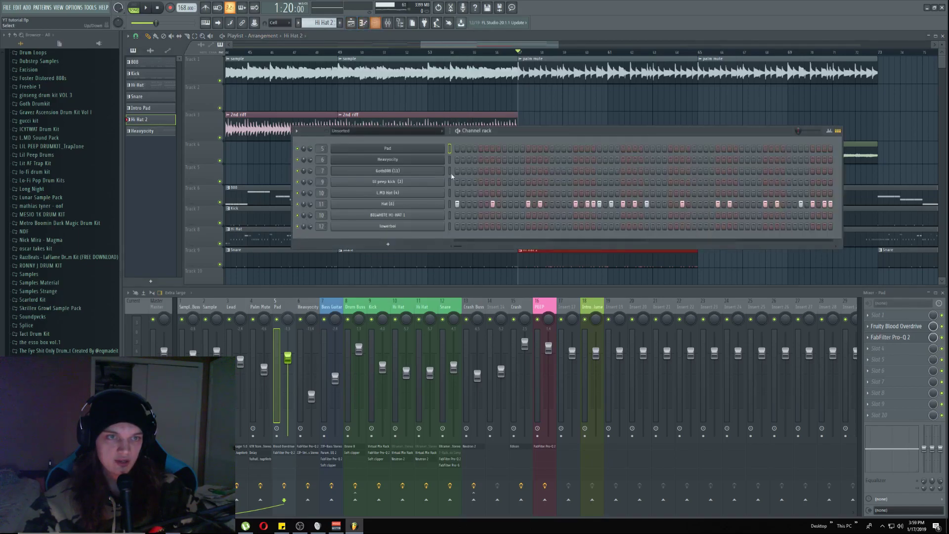
click(394, 205)
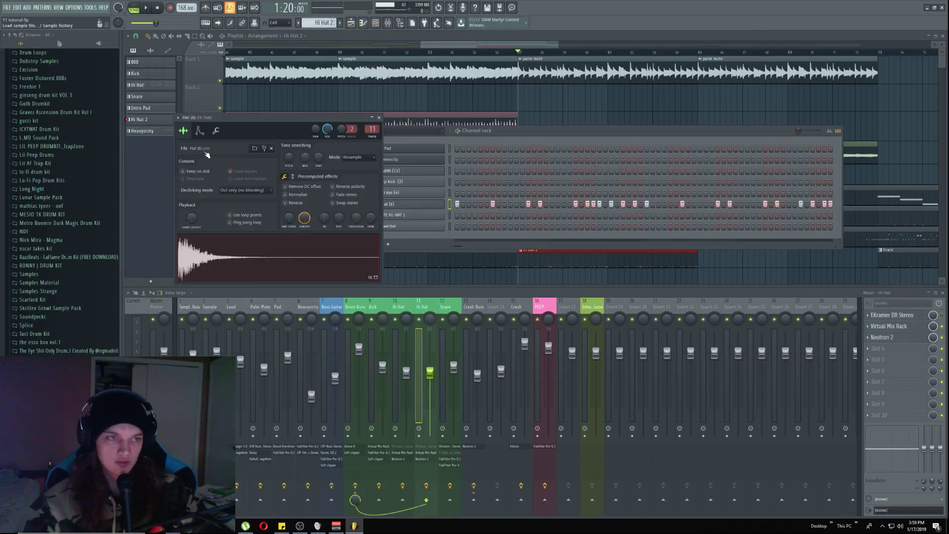
click(256, 148)
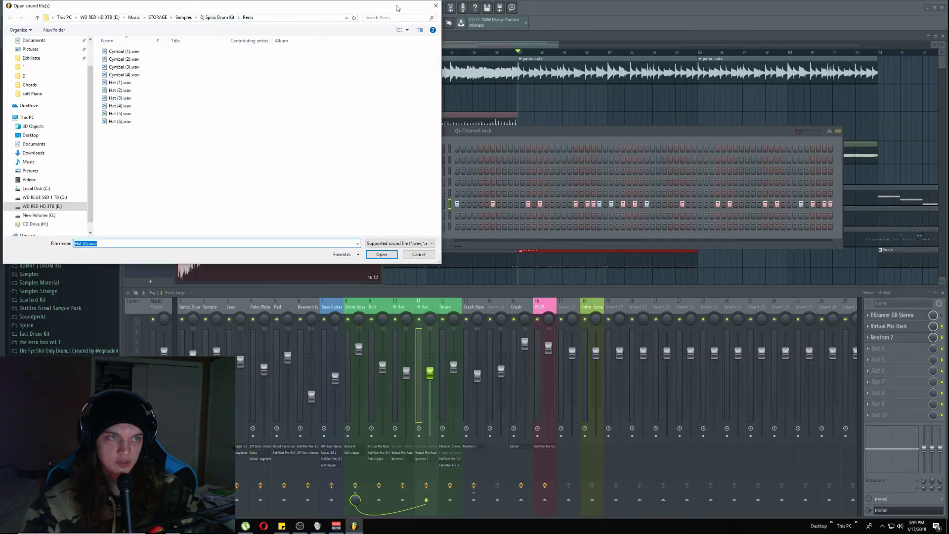
click(436, 6)
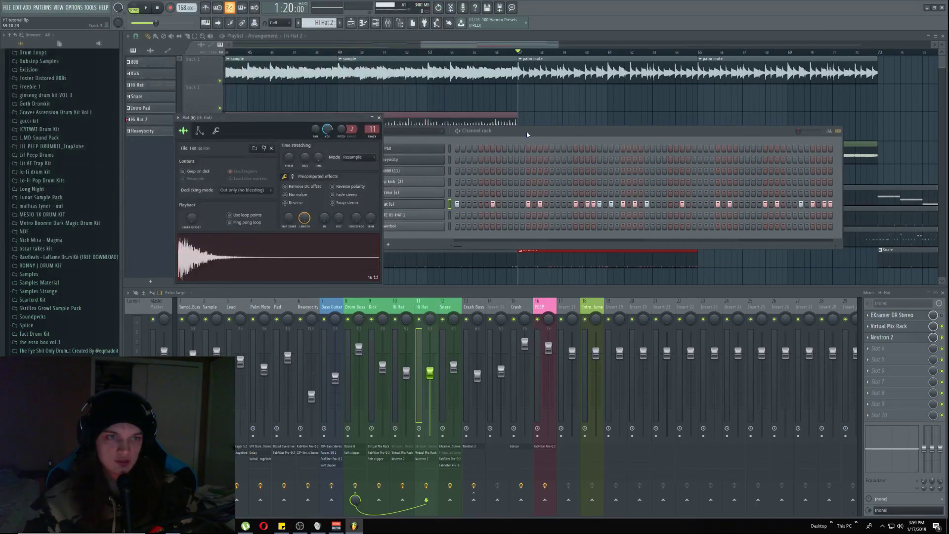
click(379, 117)
click(631, 36)
Add the 2nd riff clip on track 3 at bar 65 and play the section from bar 57
key(space)
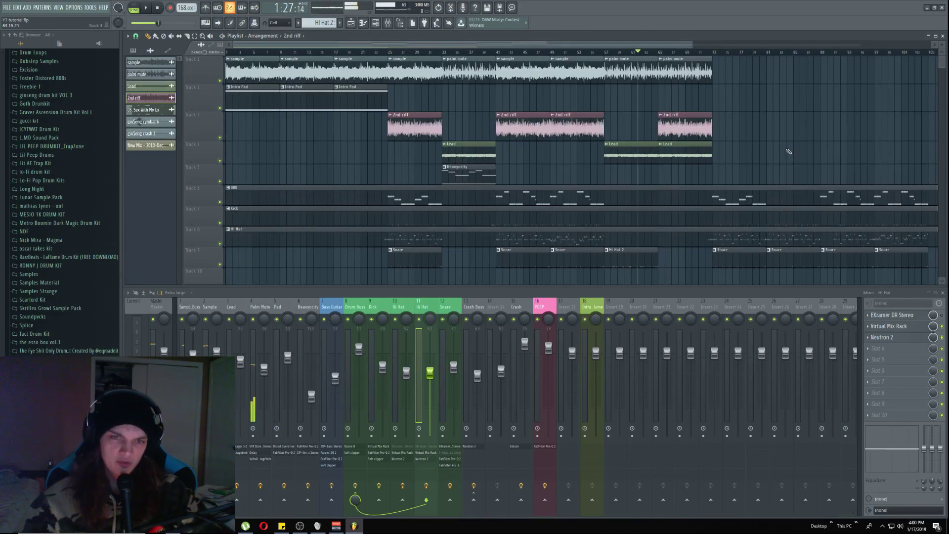
scroll(789, 152, down, 3)
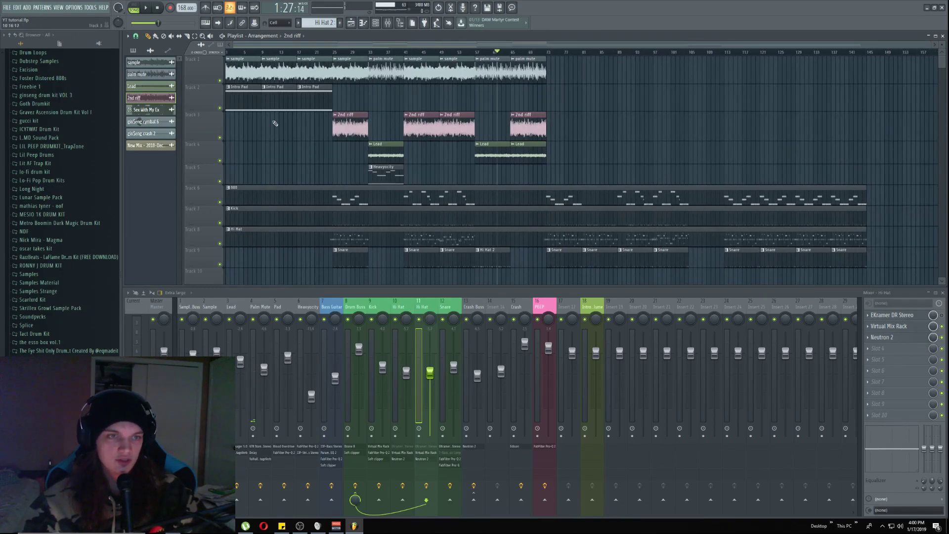
scroll(334, 148, up, 4)
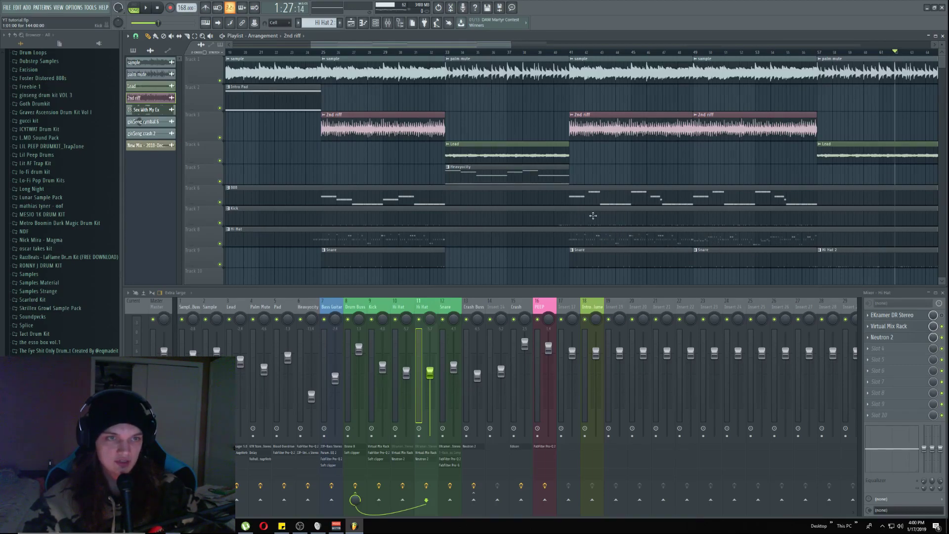
Return to the start of the arrangement and set the playback position to bar 9
drag(452, 44, 319, 51)
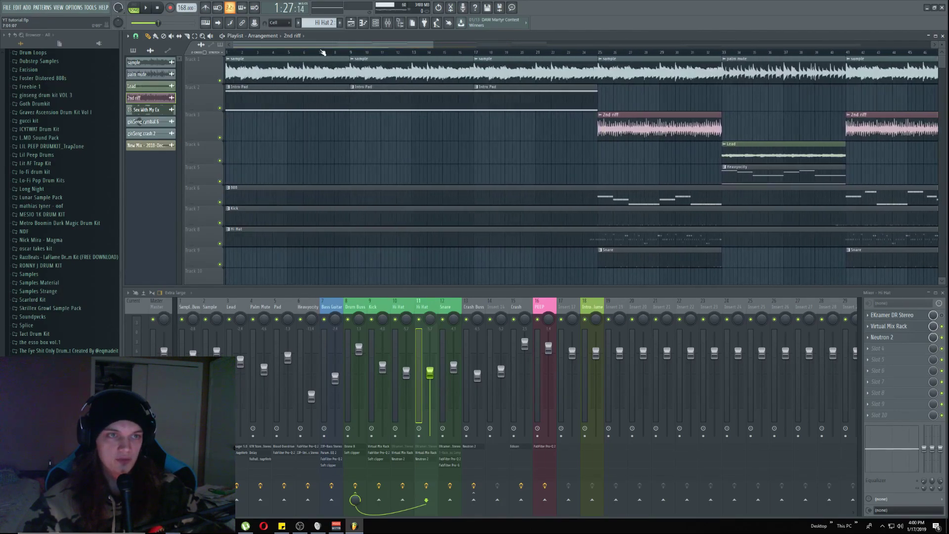
click(350, 55)
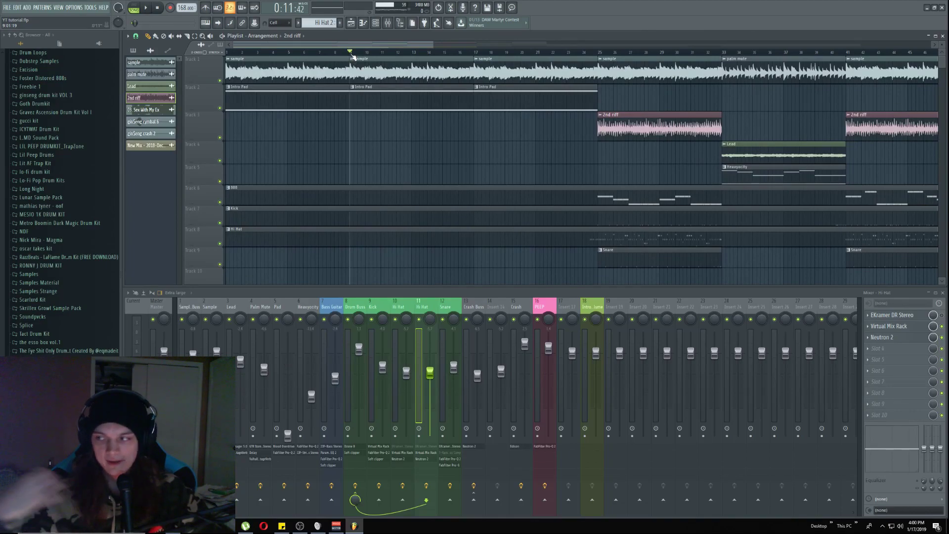
Open the recent project New Mix.flp and look over its complete playlist arrangement down to the automation tracks
click(7, 8)
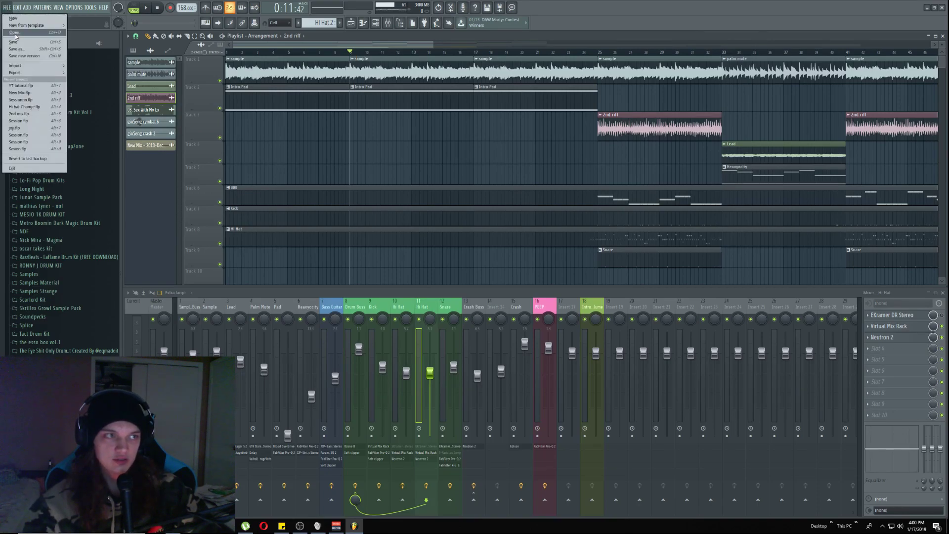
click(21, 86)
click(441, 280)
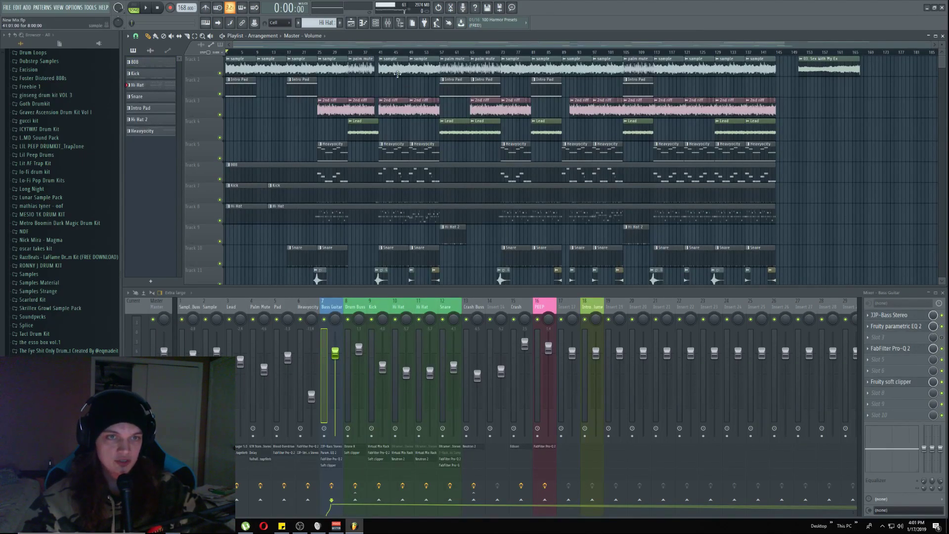
scroll(754, 97, down, 2)
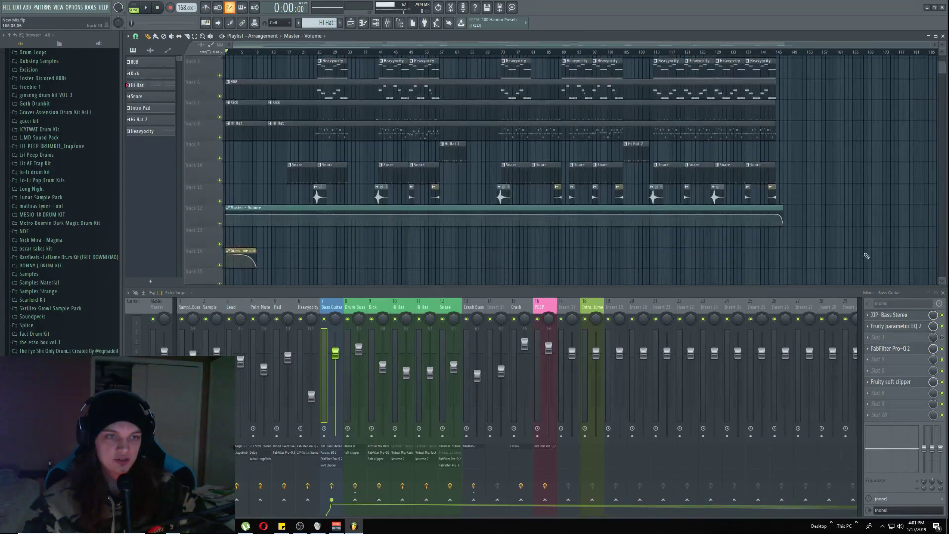
scroll(852, 256, down, 1)
scroll(853, 256, up, 3)
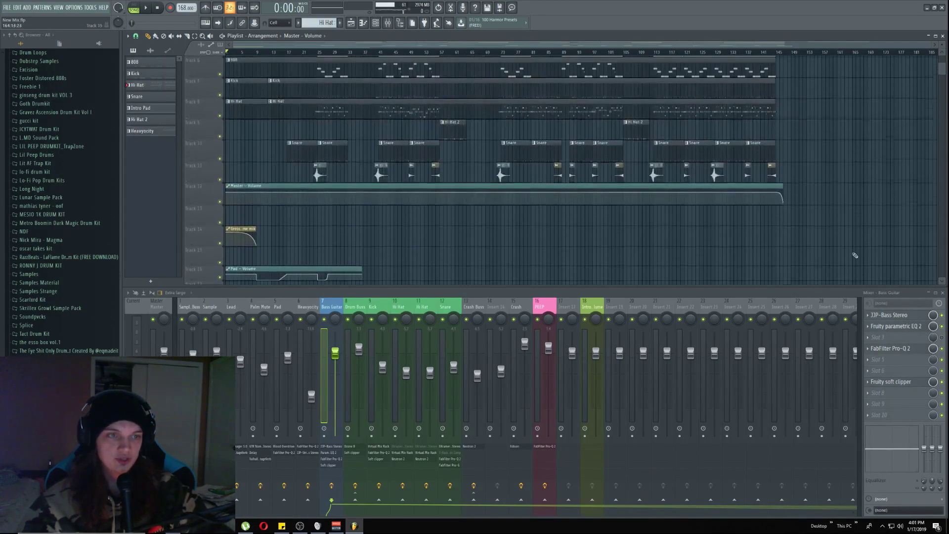